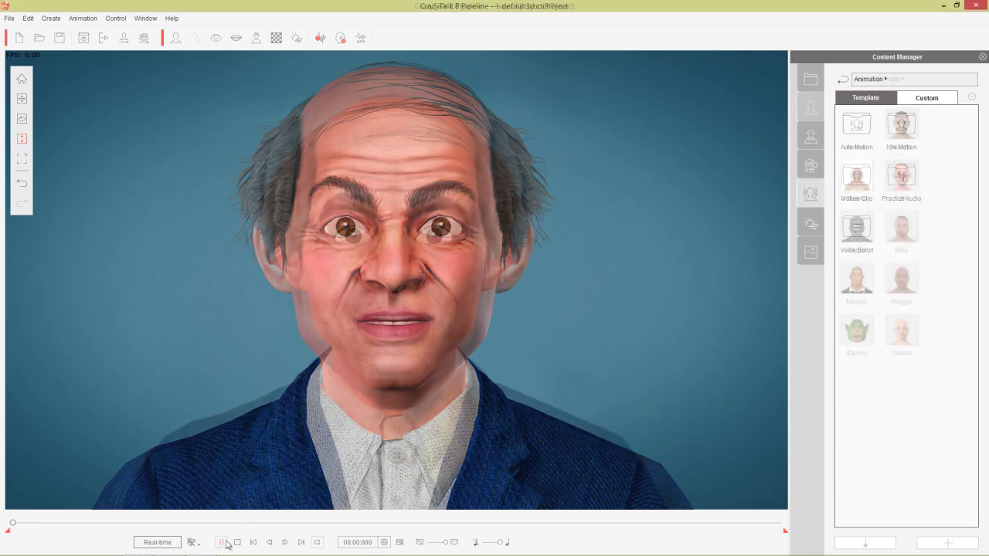
# - Play the character's existing talking animation and stop the playback
pyautogui.click(222, 544)
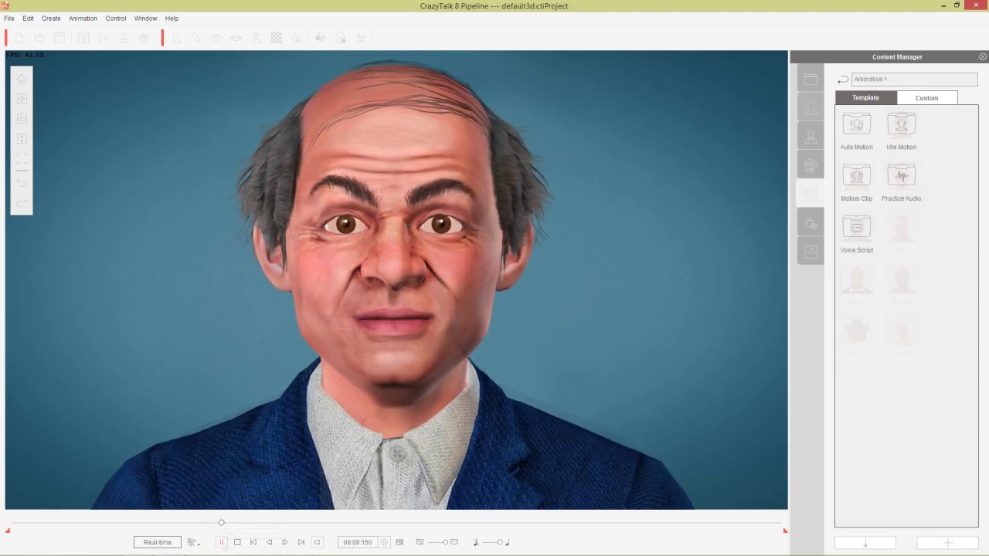
pyautogui.click(239, 542)
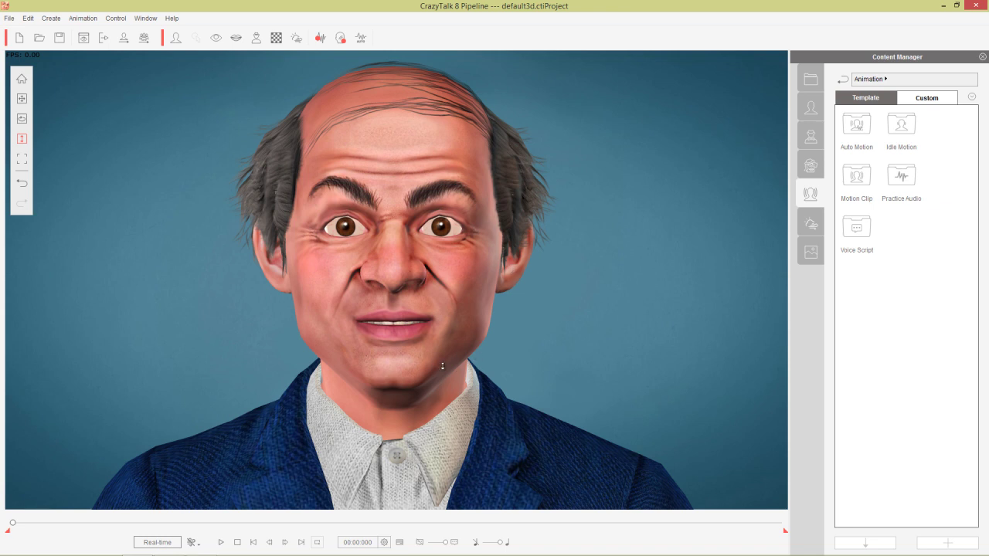
# - Show the timeline, delete both voice-driven auto motion clips and return the playhead to the first frame
pyautogui.press('F3')
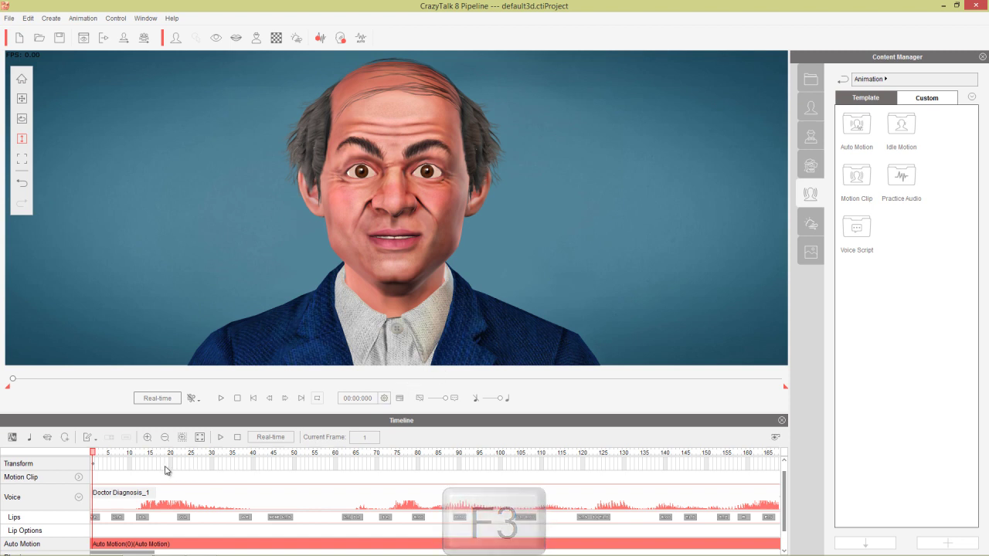
pyautogui.scroll(-3, 165, 469)
pyautogui.scroll(-1, 164, 469)
pyautogui.scroll(1, 165, 469)
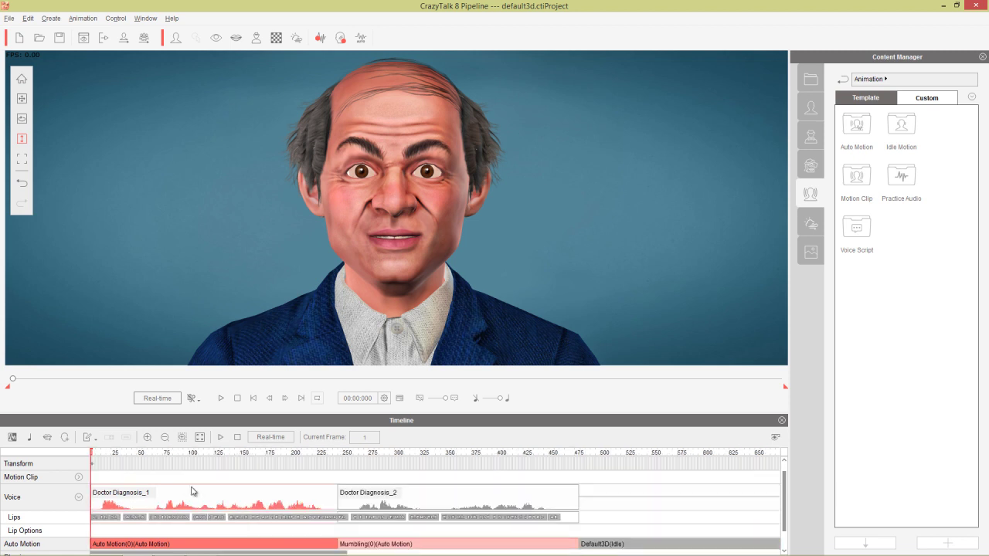
pyautogui.click(216, 543)
pyautogui.press('Delete')
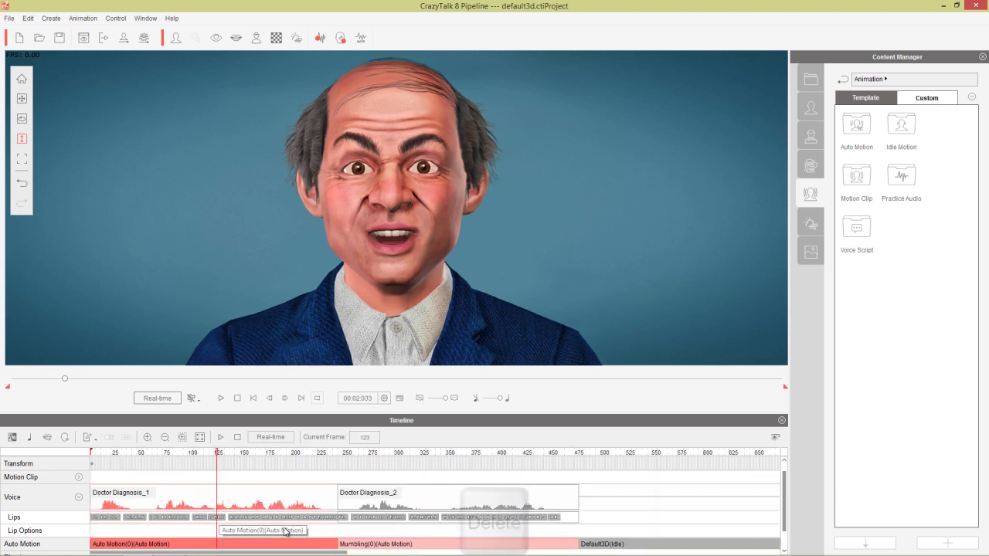
pyautogui.click(380, 544)
pyautogui.press('Delete')
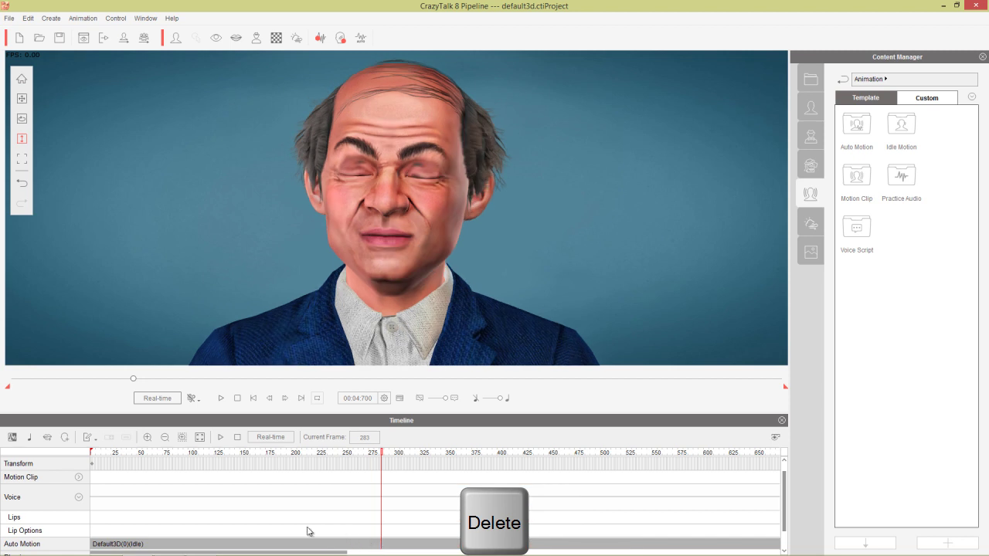
pyautogui.scroll(-2, 282, 509)
pyautogui.moveTo(112, 455); pyautogui.dragTo(87, 459)
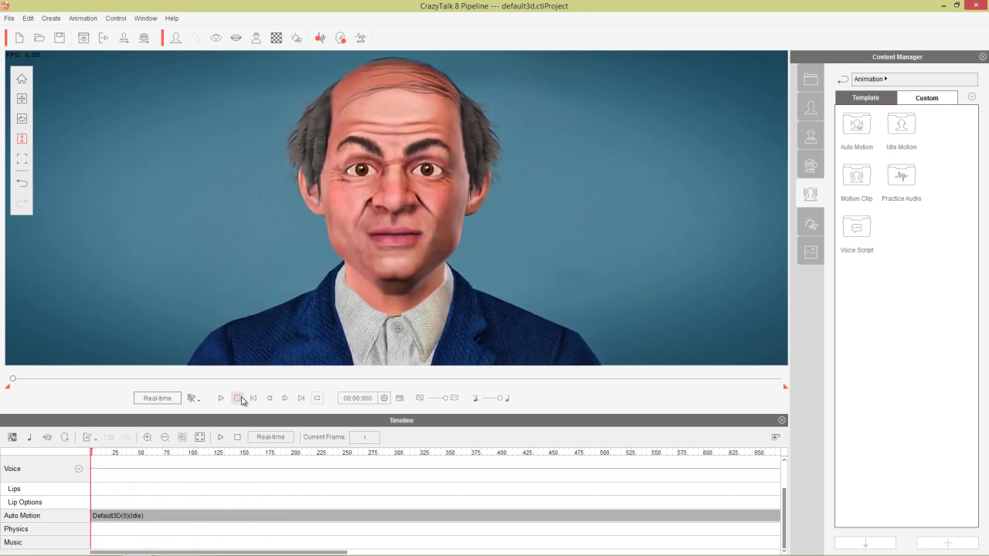
# - Hide the timeline and apply the Doctor Diagnosis practice audio with Talk Mode as the default auto motion
pyautogui.click(782, 421)
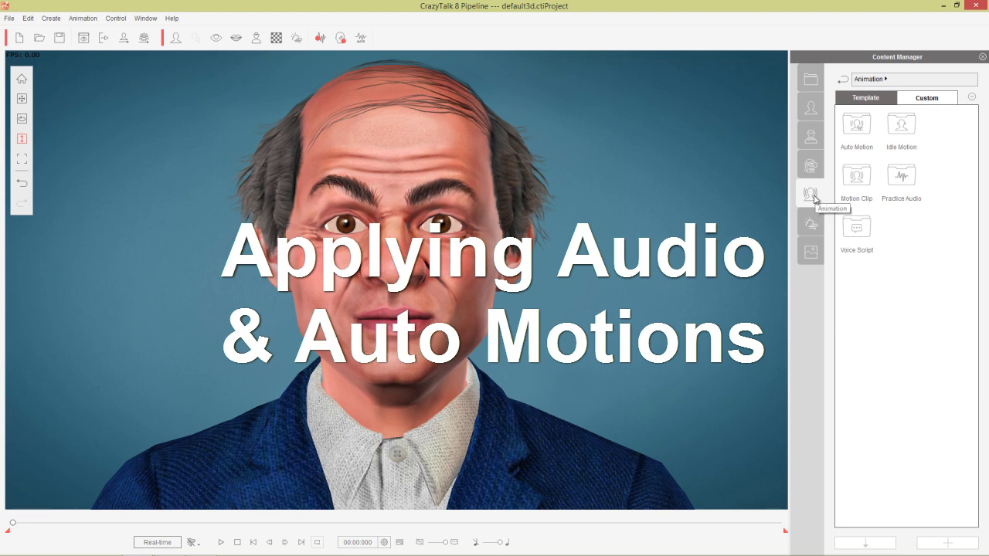
pyautogui.doubleClick(901, 184)
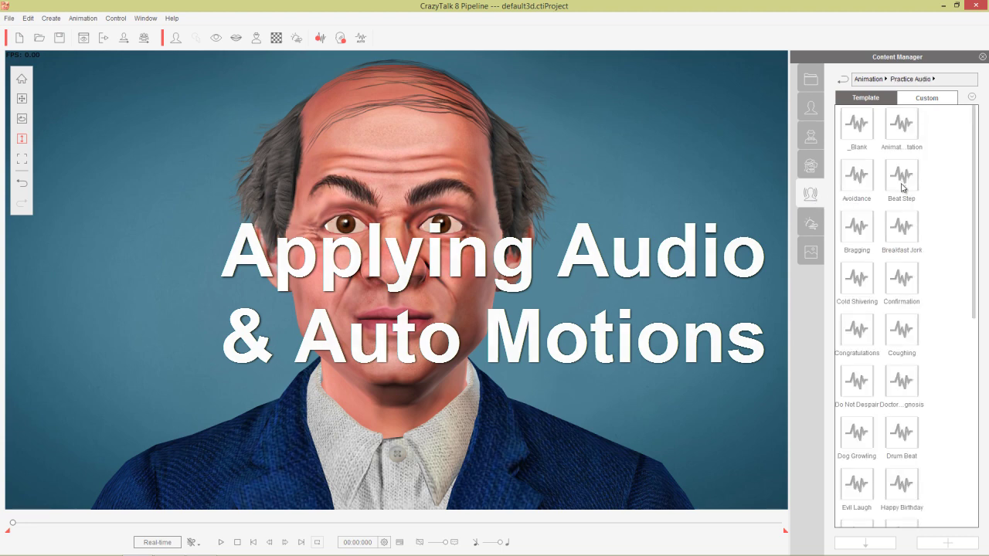
pyautogui.doubleClick(902, 383)
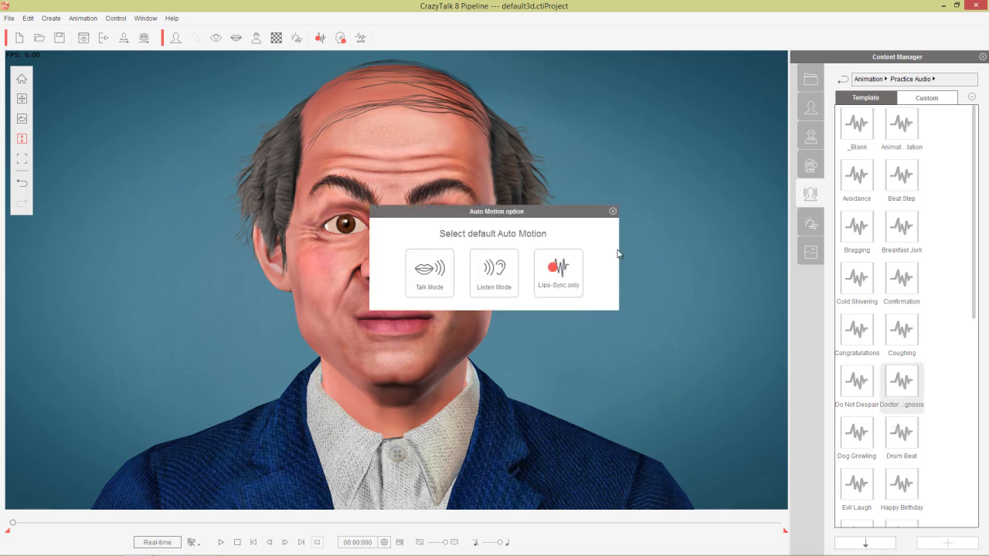
pyautogui.click(427, 280)
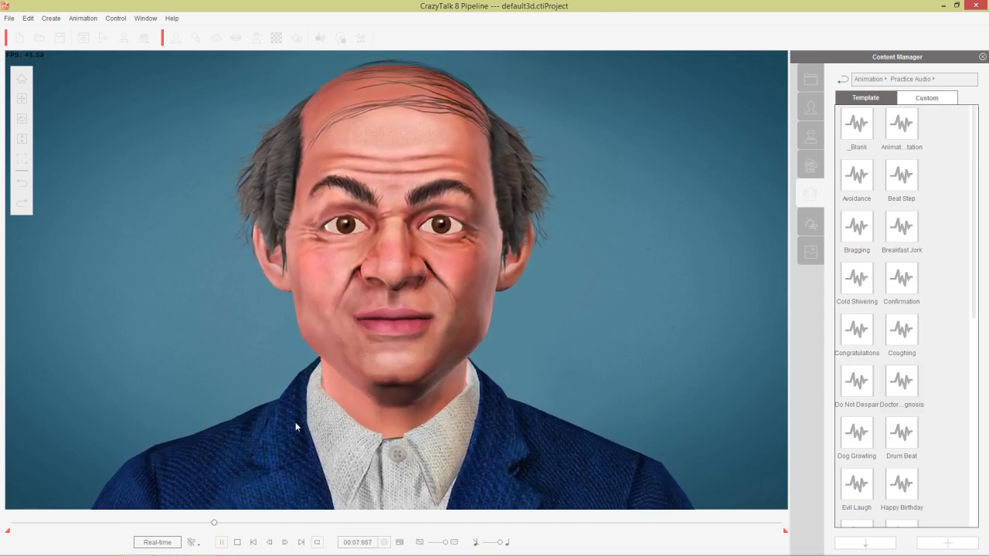
pyautogui.click(239, 542)
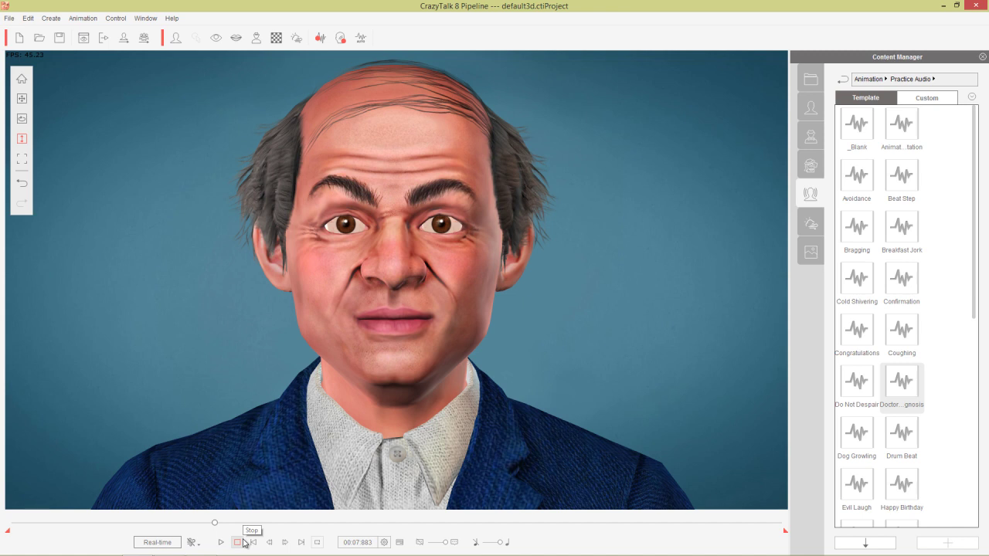
pyautogui.click(243, 542)
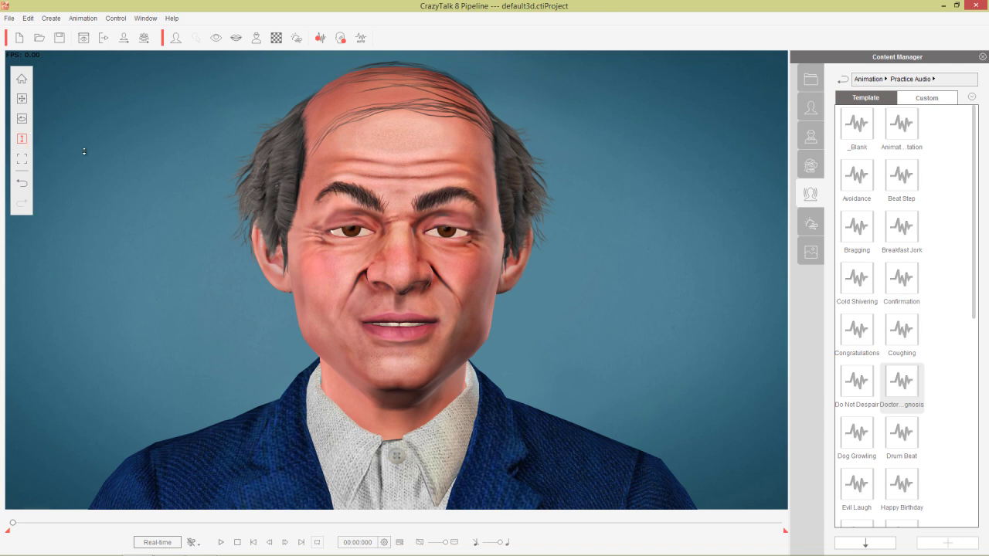
# - Zoom out slightly on the character and return to the main Animation content folder
pyautogui.click(21, 139)
pyautogui.moveTo(364, 300); pyautogui.dragTo(365, 310)
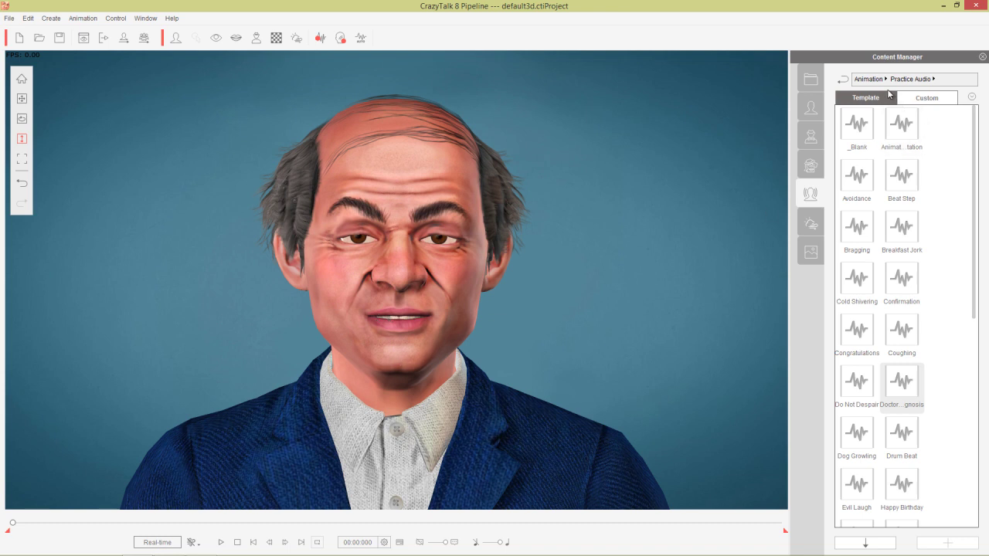
pyautogui.click(869, 79)
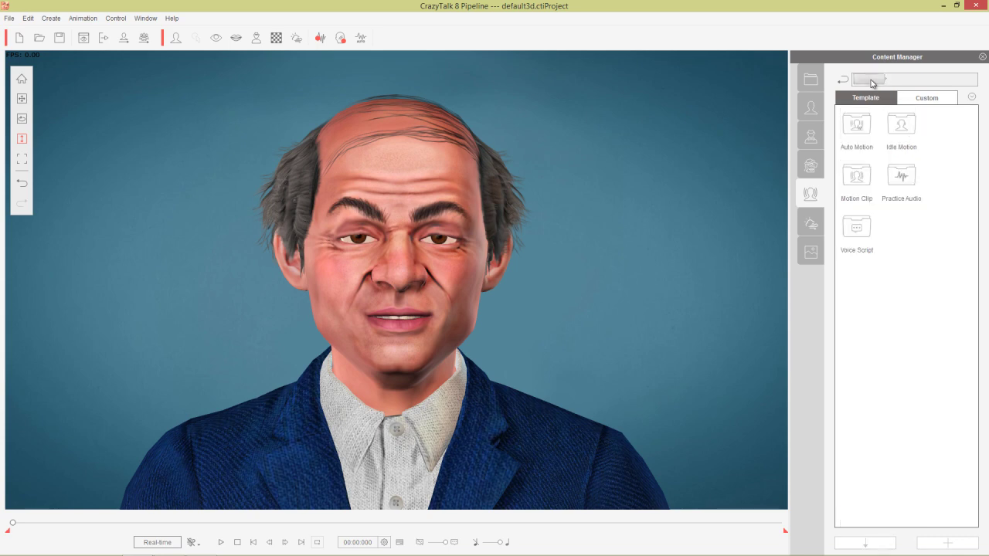
# - Show the timeline and break the Doctor Diagnosis auto motion clip in two at frame 248, in the pause between phrases
pyautogui.press('F3')
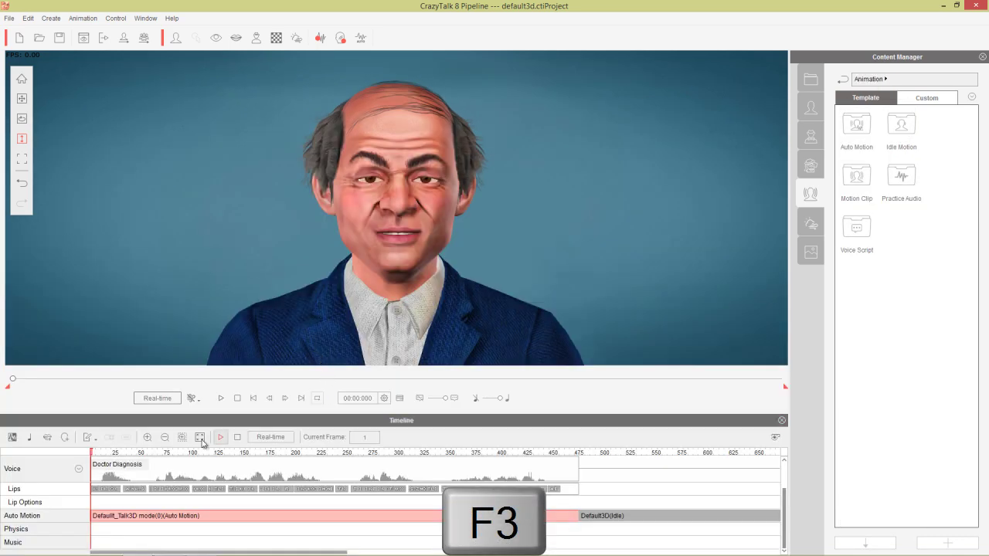
pyautogui.click(101, 453)
pyautogui.moveTo(101, 454); pyautogui.dragTo(95, 455)
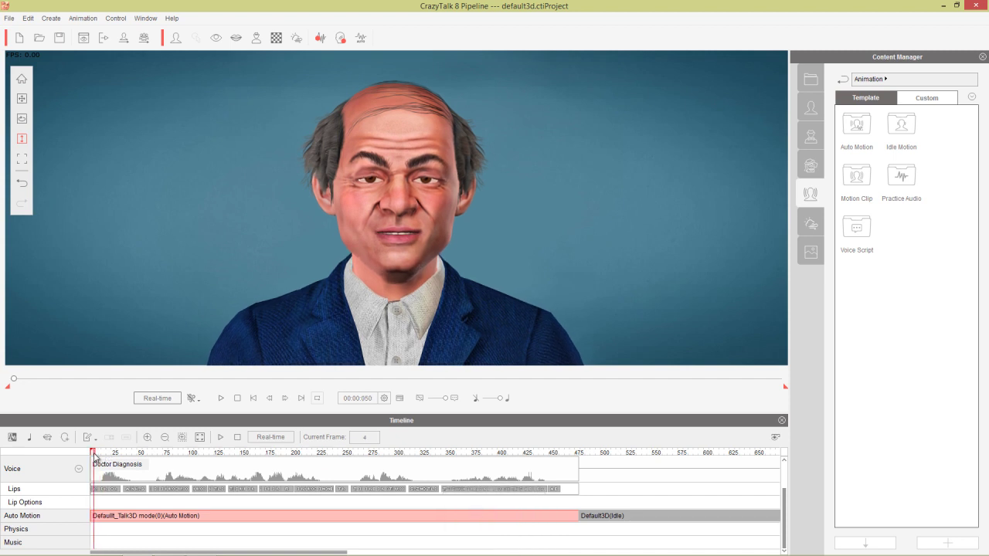
pyautogui.press('space')
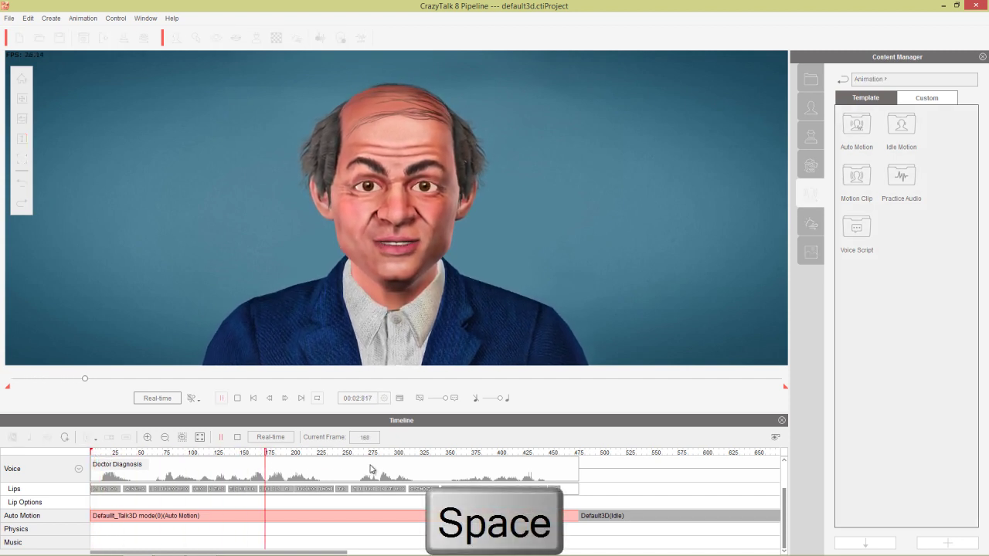
pyautogui.press('space')
pyautogui.click(344, 457)
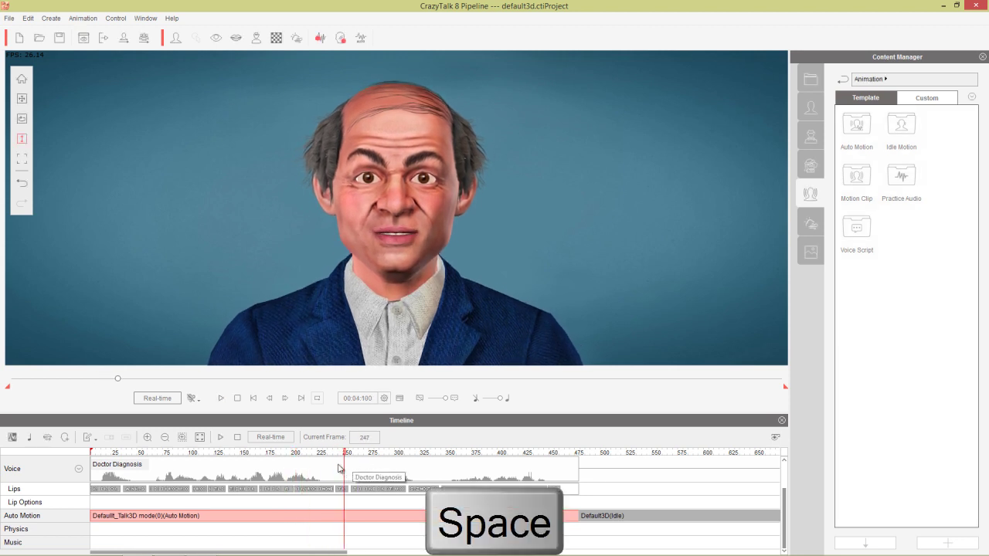
pyautogui.rightClick(345, 519)
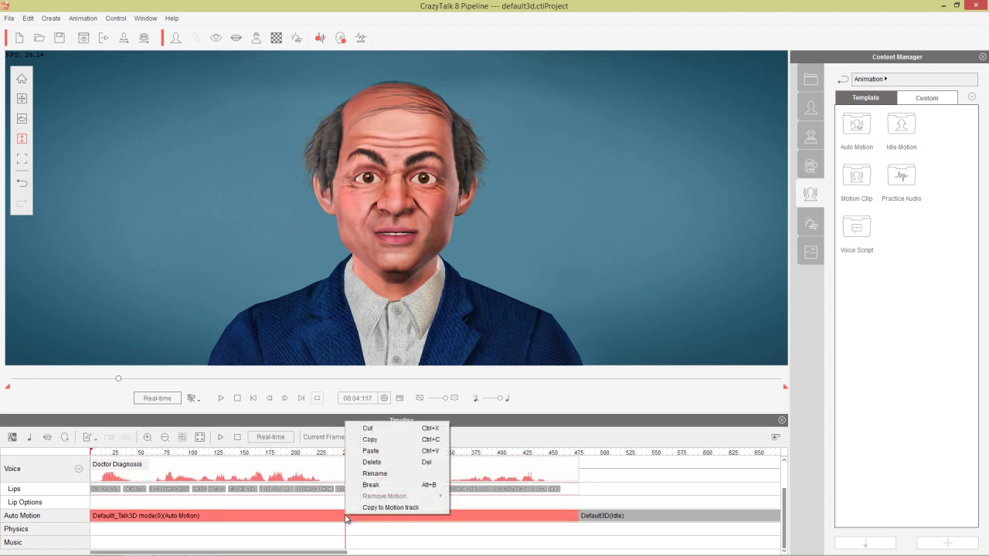
pyautogui.click(384, 484)
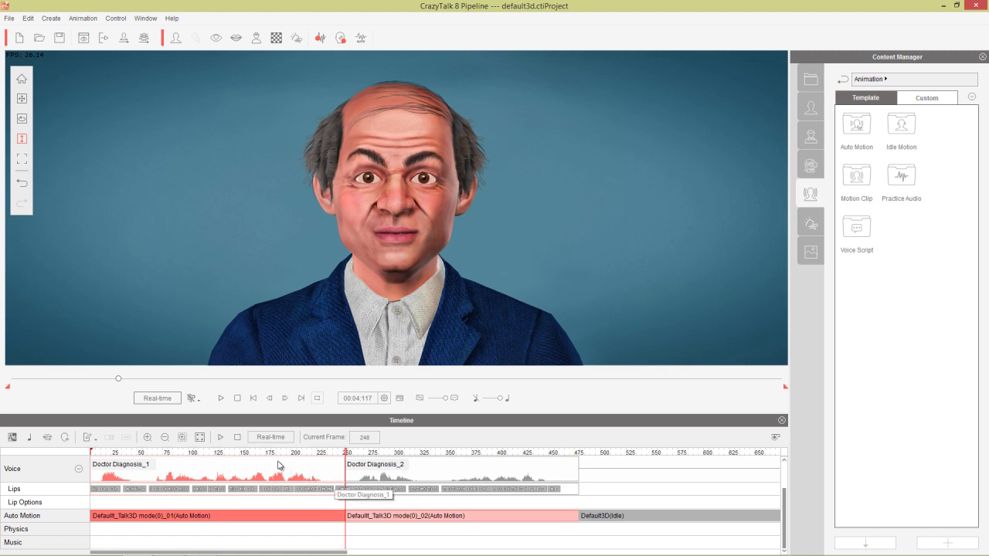
# - Apply the Anouncement auto motion from the Talk scenario templates to the first Doctor Diagnosis clip
pyautogui.click(188, 453)
pyautogui.moveTo(185, 454); pyautogui.dragTo(156, 459)
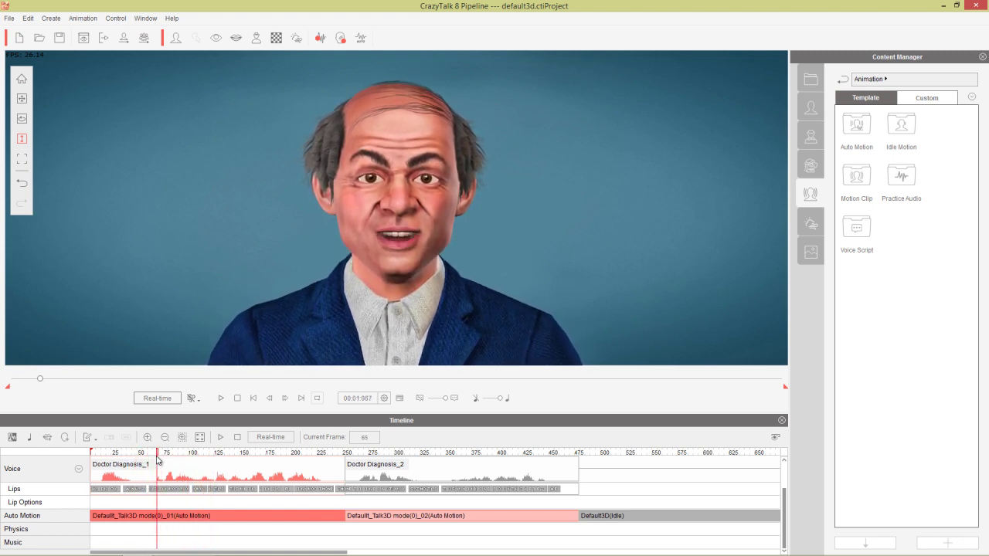
pyautogui.doubleClick(860, 129)
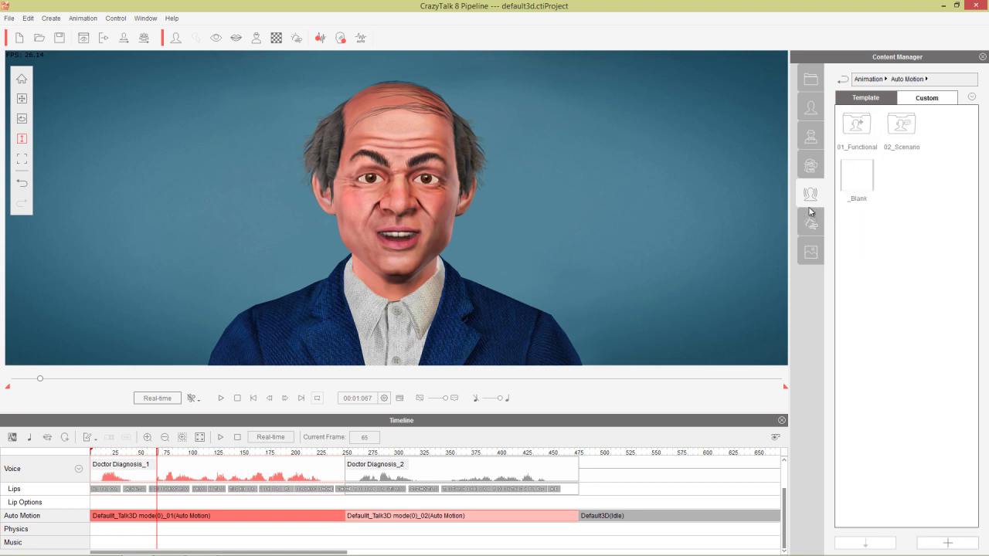
pyautogui.doubleClick(905, 128)
pyautogui.doubleClick(866, 131)
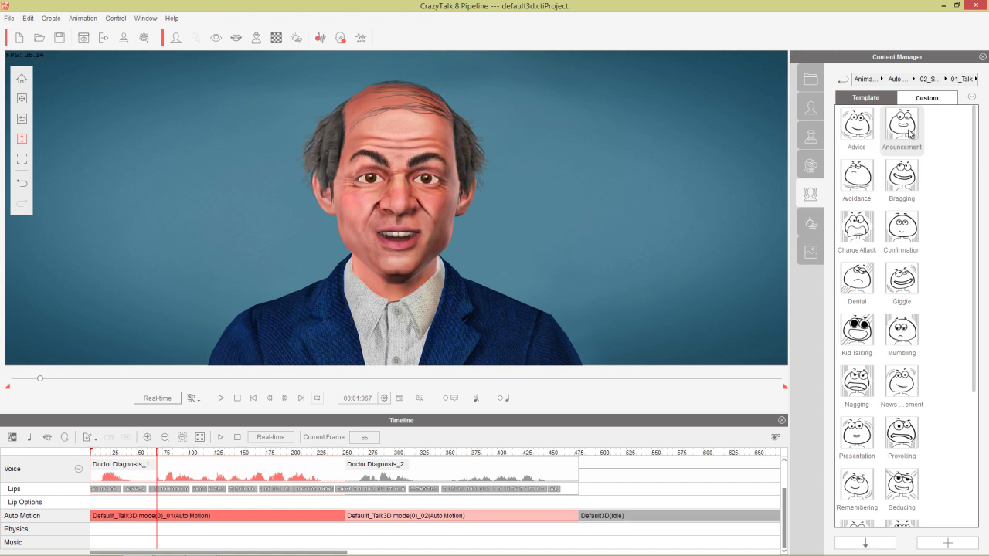
pyautogui.doubleClick(909, 132)
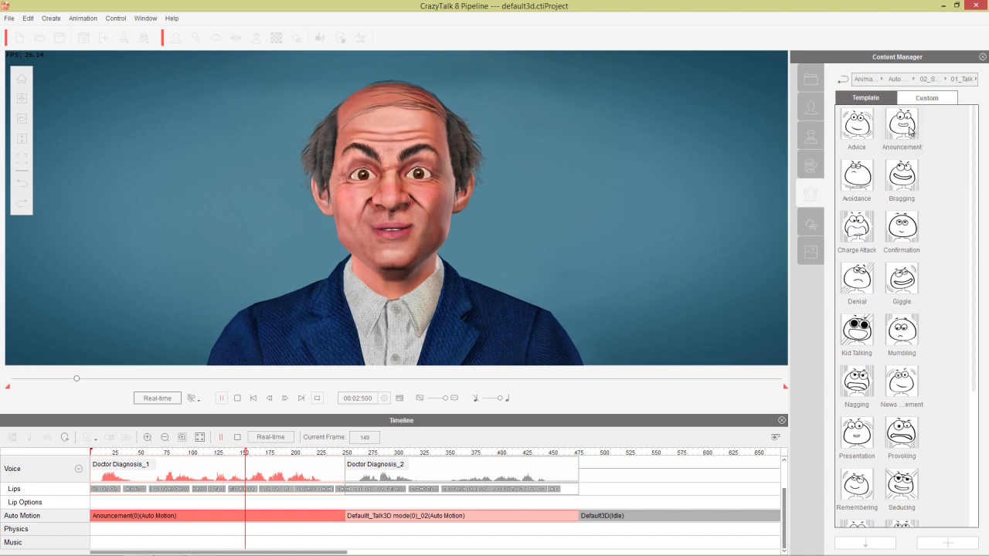
pyautogui.press('space')
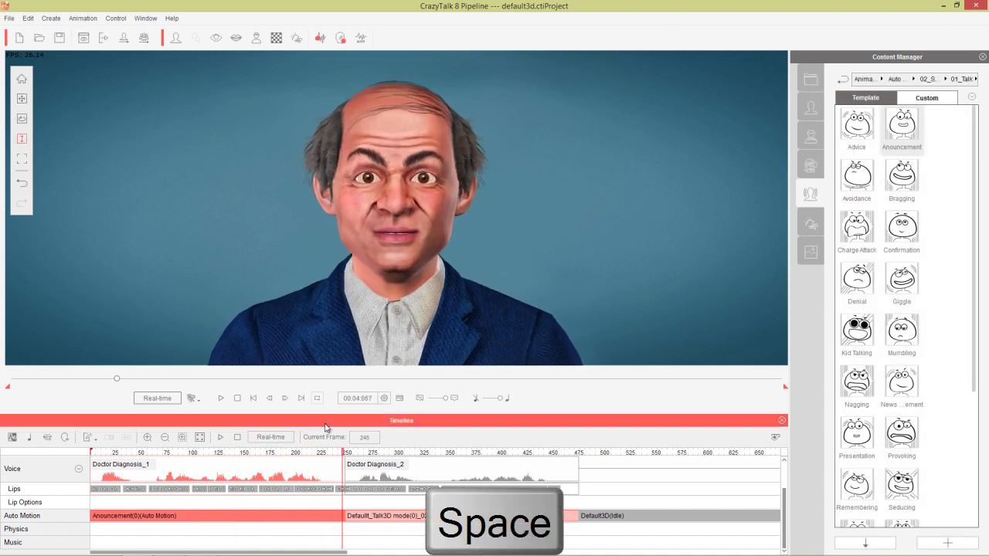
# - Set the first clip's auto motion strength to 45 in the Motion Settings, preview it and apply the change
pyautogui.moveTo(250, 454); pyautogui.dragTo(145, 451)
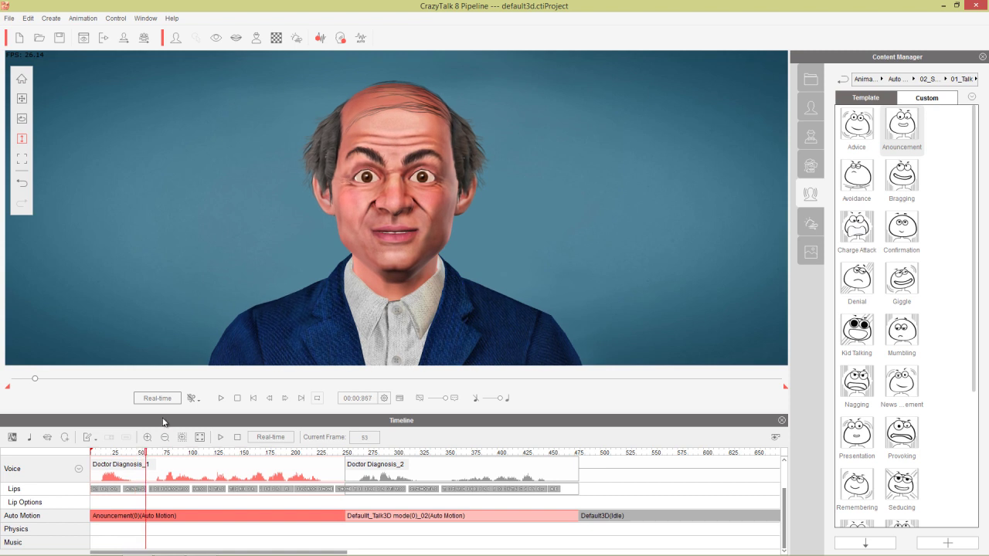
pyautogui.click(361, 38)
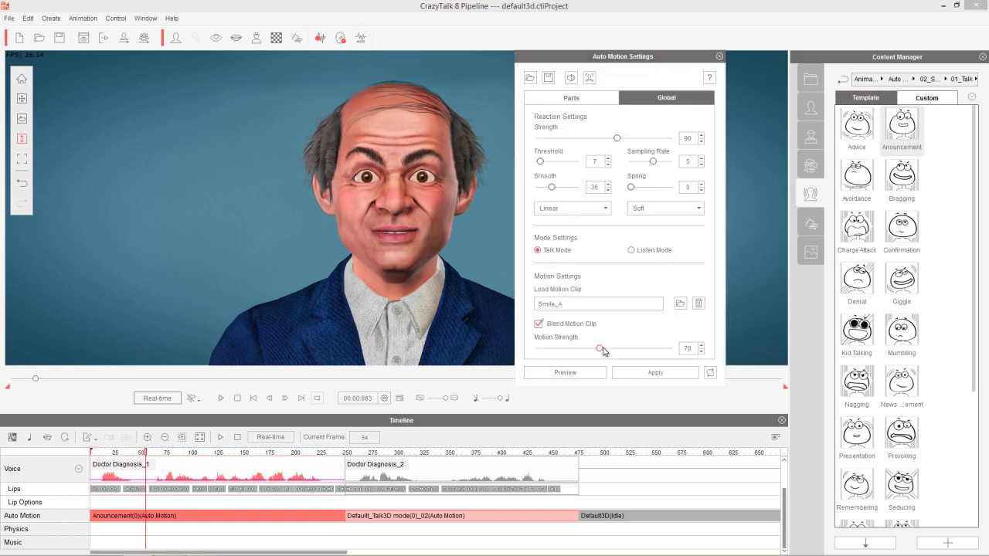
pyautogui.moveTo(600, 349); pyautogui.dragTo(576, 349)
pyautogui.click(577, 372)
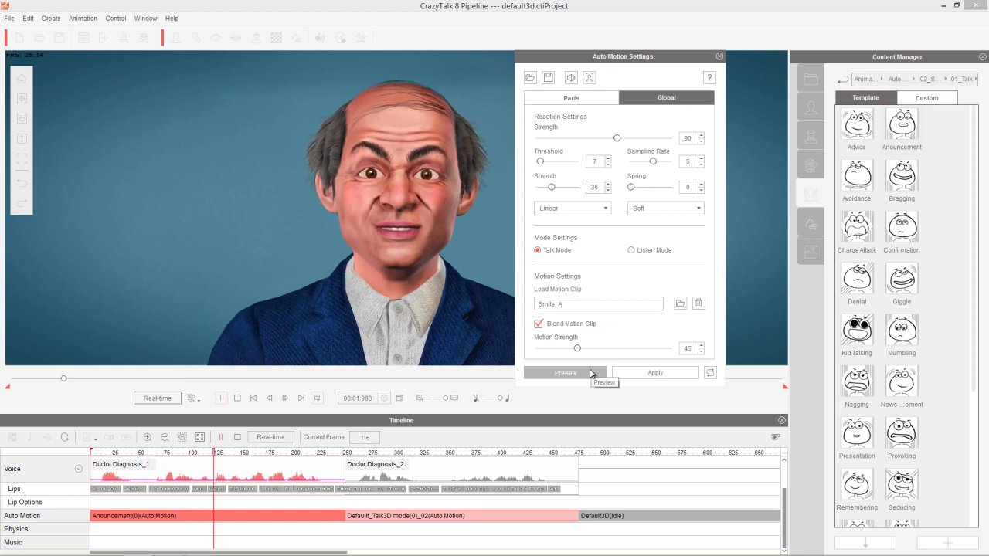
pyautogui.click(641, 373)
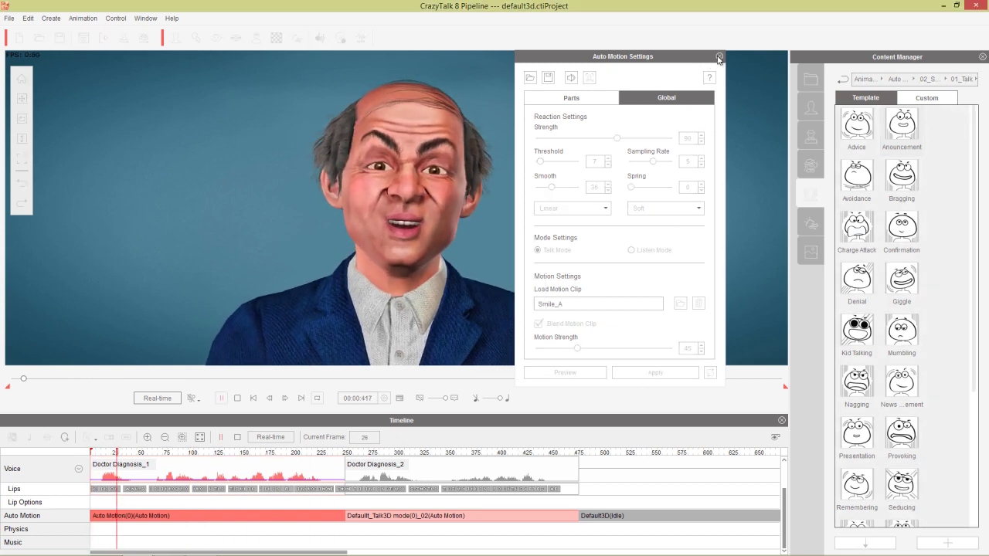
pyautogui.click(718, 57)
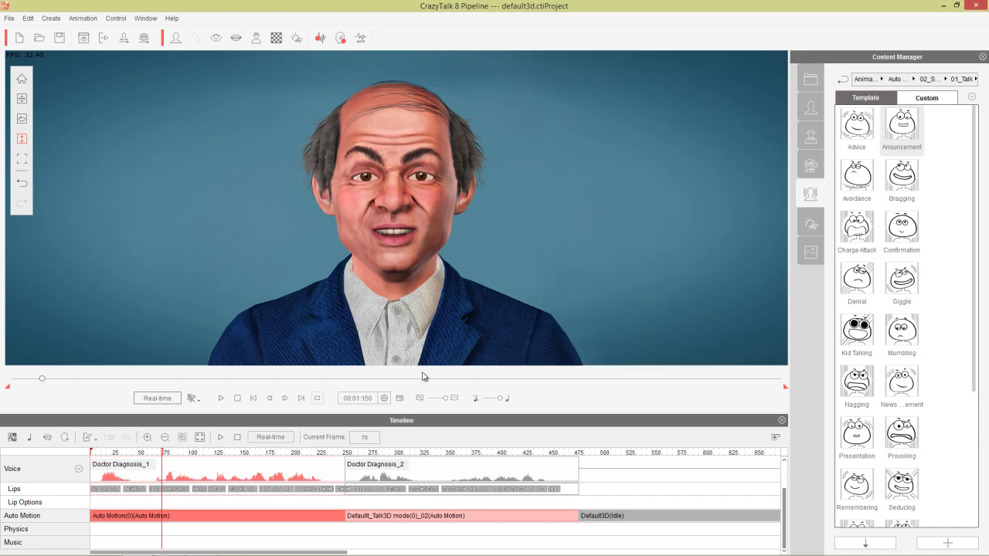
# - Apply the Mumbling auto motion from the Talk scenario templates to the second Doctor Diagnosis clip
pyautogui.moveTo(270, 453); pyautogui.dragTo(439, 457)
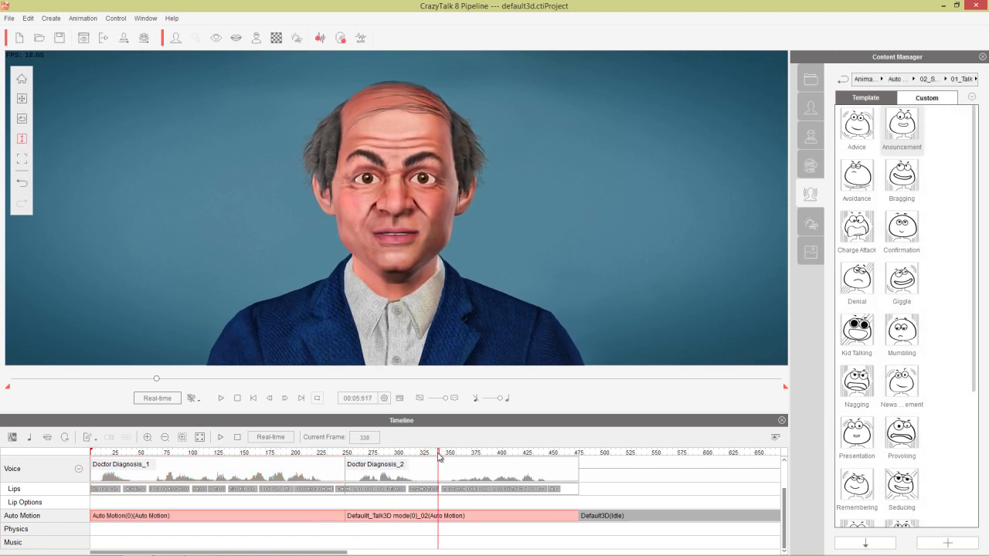
pyautogui.click(436, 515)
pyautogui.moveTo(976, 211); pyautogui.dragTo(985, 373)
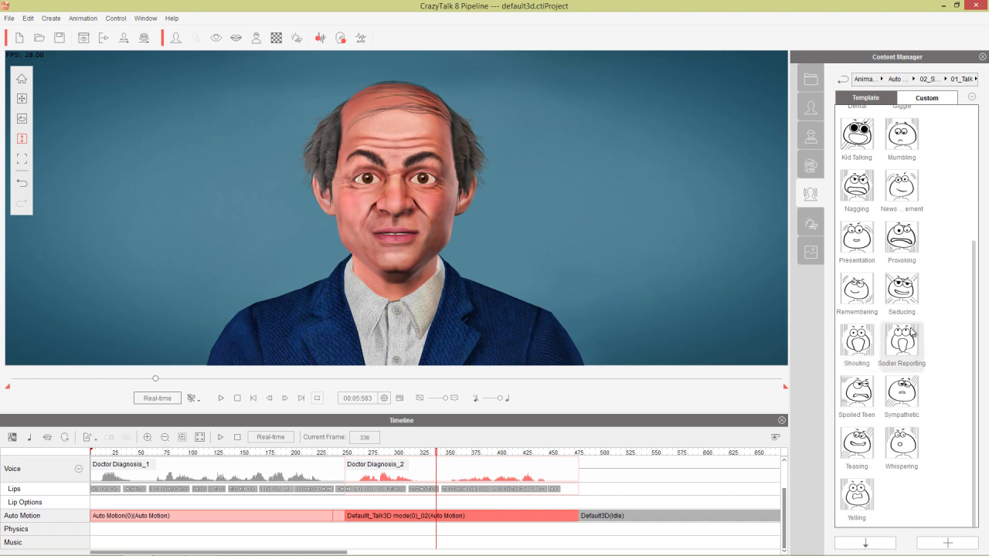
pyautogui.moveTo(971, 276); pyautogui.dragTo(987, 133)
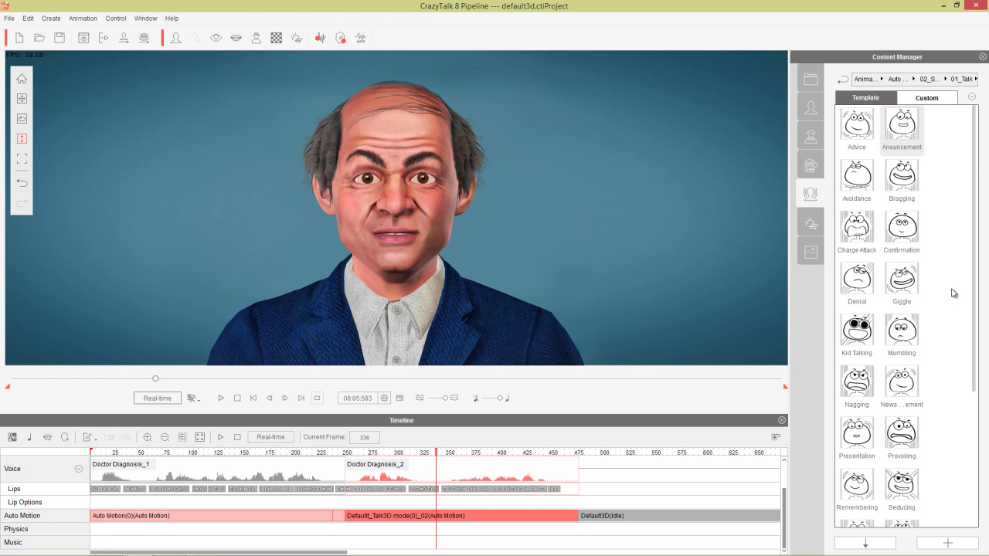
pyautogui.doubleClick(905, 340)
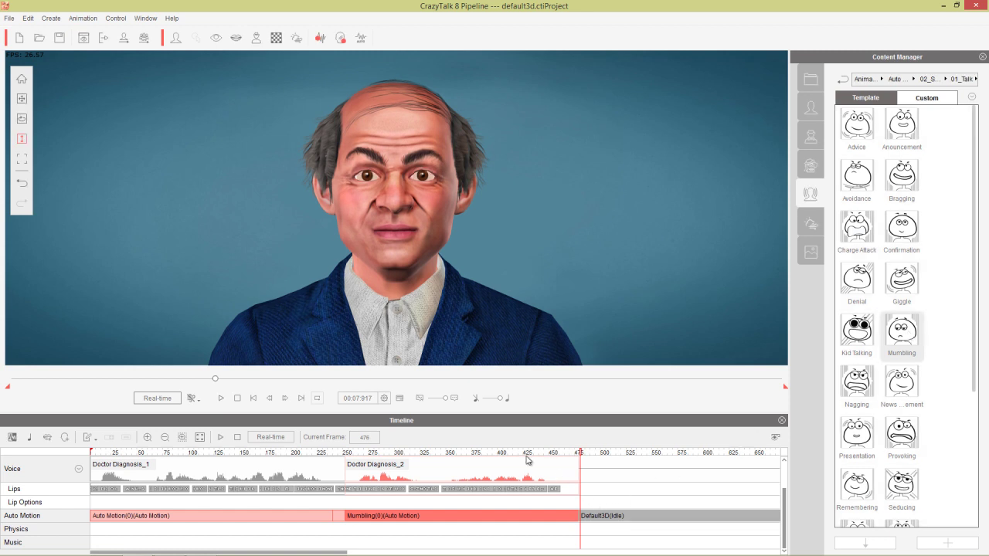
# - Play the first Doctor Diagnosis clip from the start to check how the lips follow the voice
pyautogui.moveTo(341, 454); pyautogui.dragTo(104, 456)
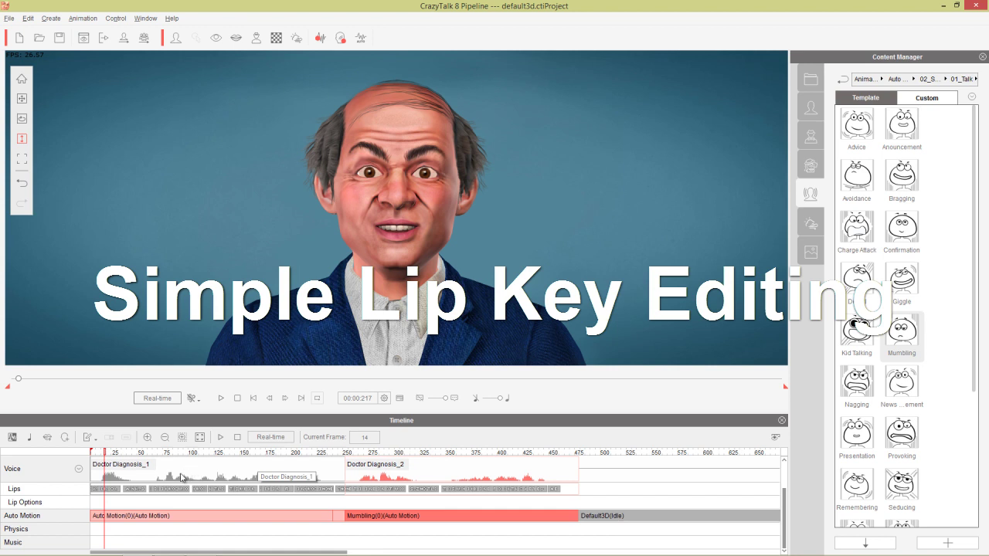
pyautogui.scroll(2, 157, 485)
pyautogui.scroll(2, 207, 487)
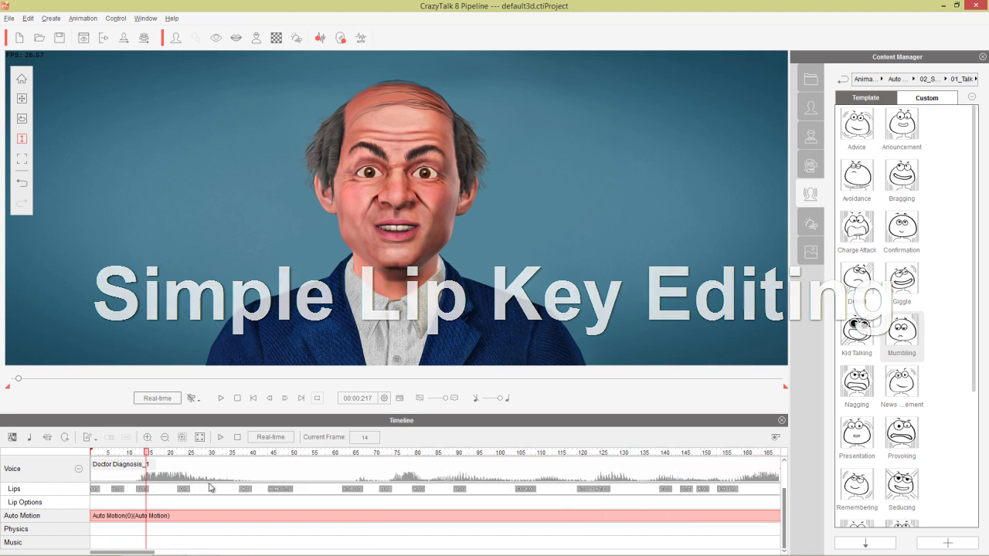
pyautogui.click(238, 398)
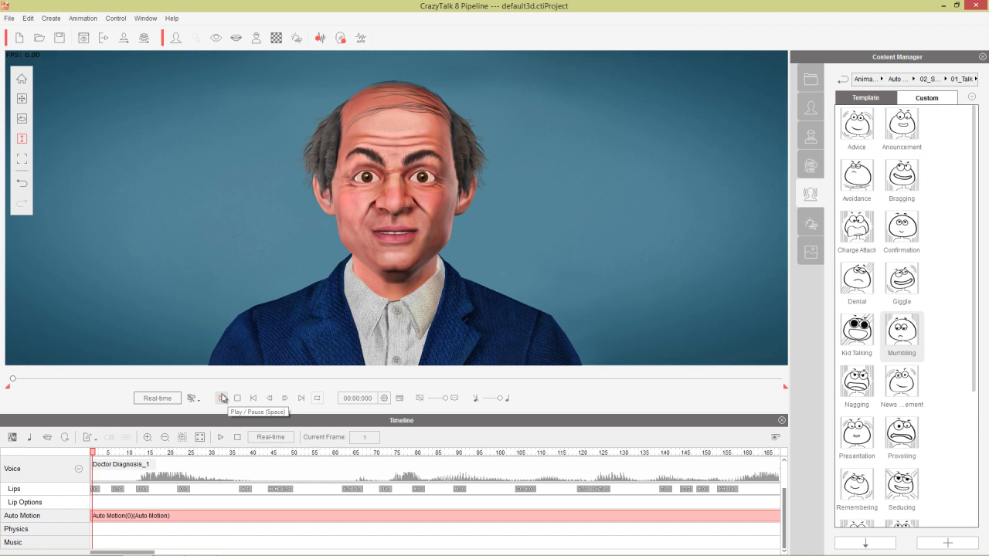
pyautogui.click(222, 399)
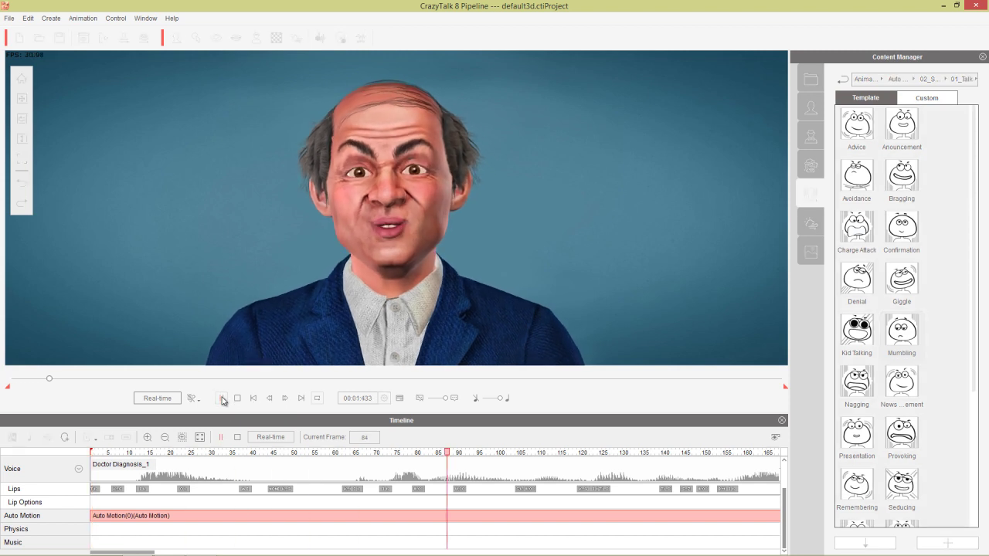
pyautogui.click(222, 399)
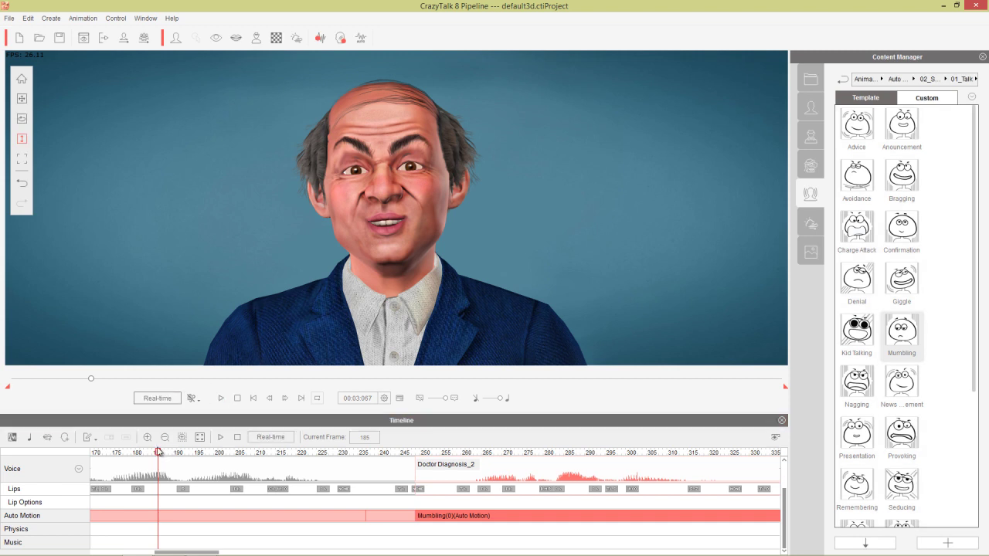
# - Scrub and replay the section between about frames 141 and 173 to compare the lip keys with the speech
pyautogui.click(108, 453)
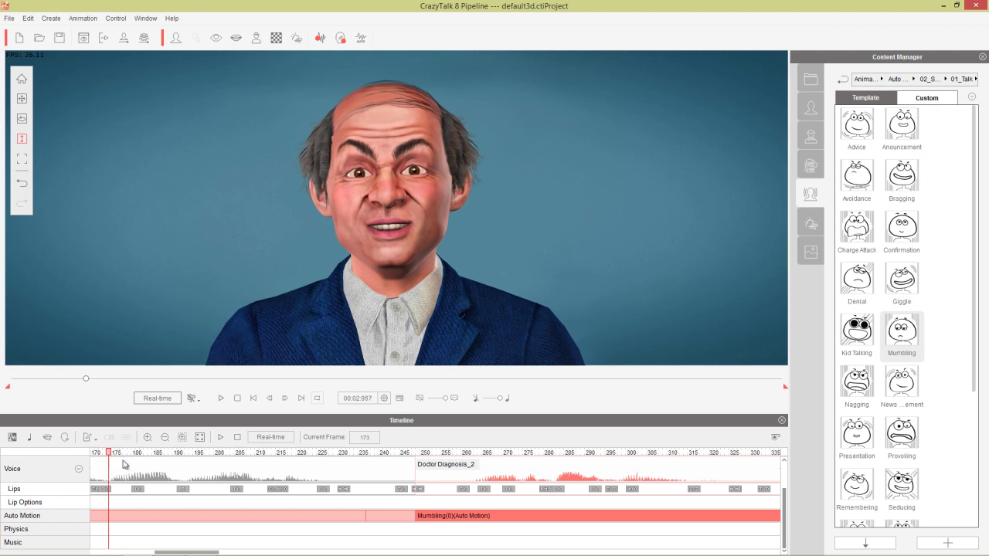
pyautogui.hscroll(-5, 229, 499)
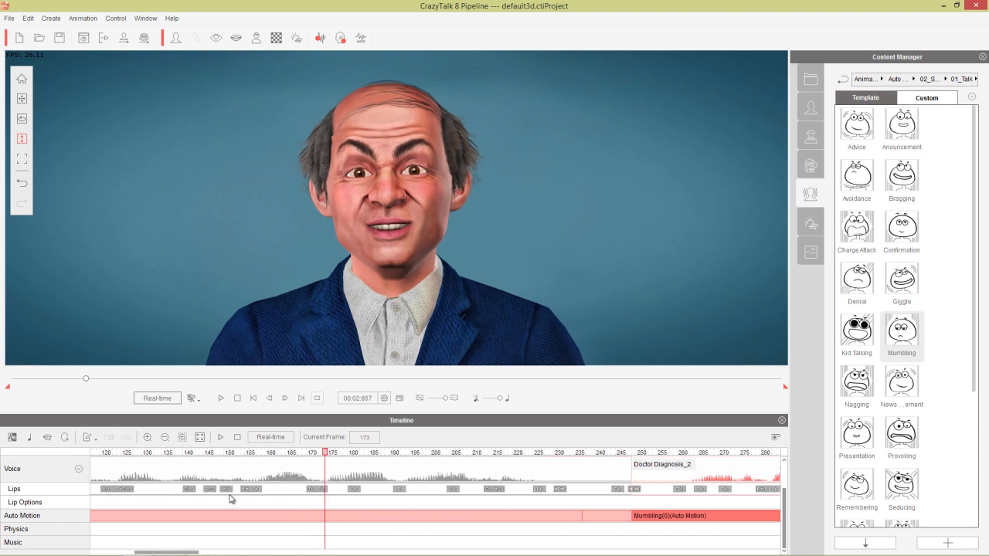
pyautogui.moveTo(263, 453); pyautogui.dragTo(185, 453)
pyautogui.press('space')
pyautogui.click(237, 453)
pyautogui.click(202, 453)
pyautogui.moveTo(202, 454); pyautogui.dragTo(196, 456)
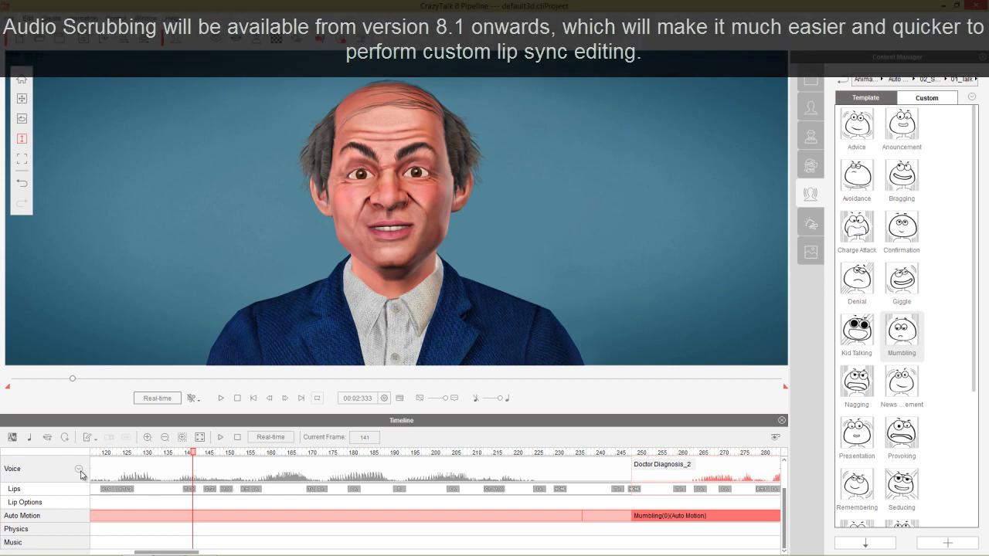
# - Delete the lip key at frame 140 from the Lips track under Voice
pyautogui.click(81, 471)
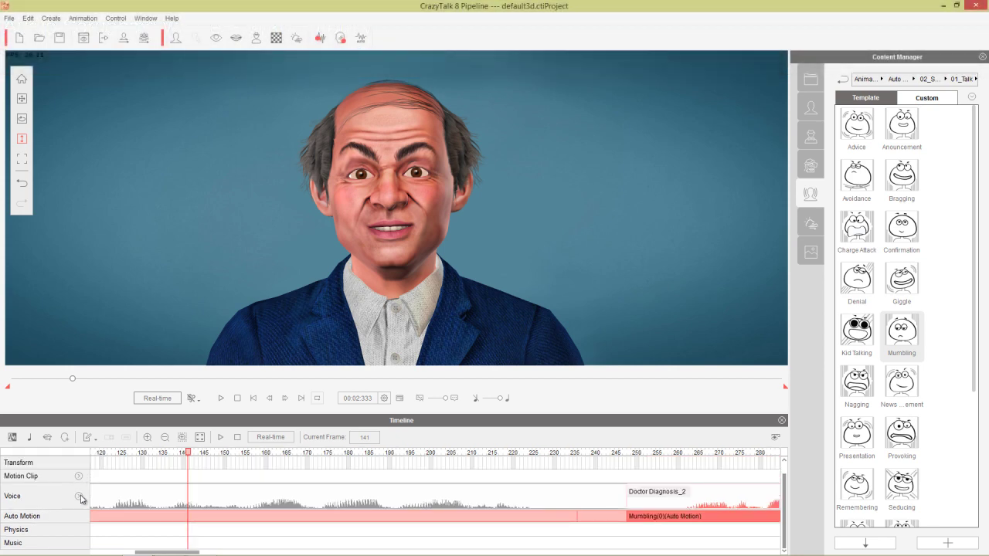
pyautogui.click(80, 496)
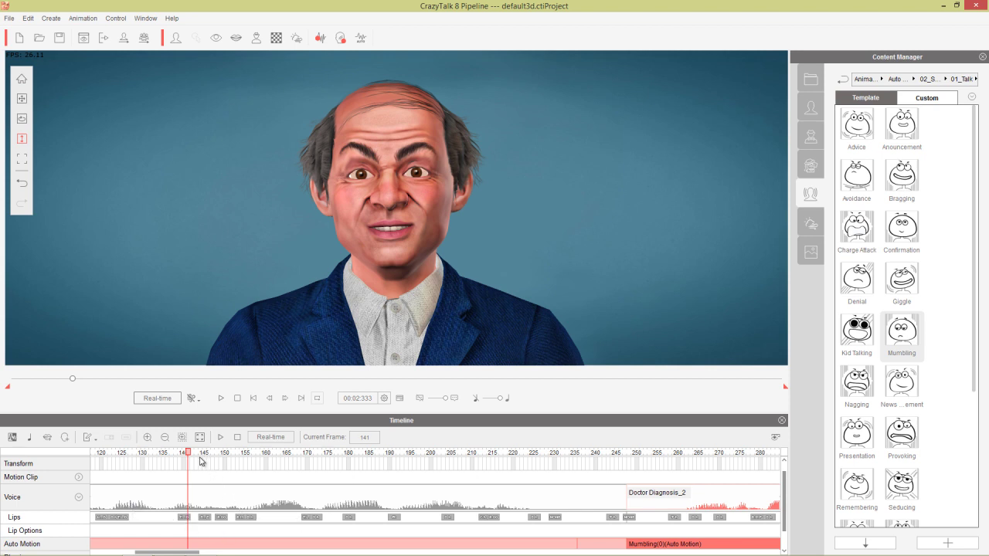
pyautogui.moveTo(170, 456); pyautogui.dragTo(205, 460)
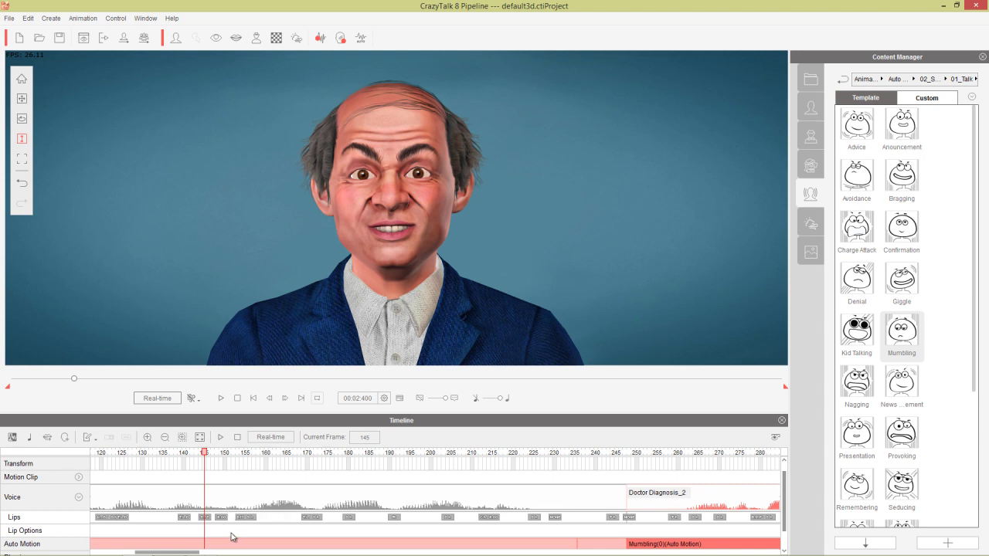
pyautogui.click(185, 519)
pyautogui.press('Delete')
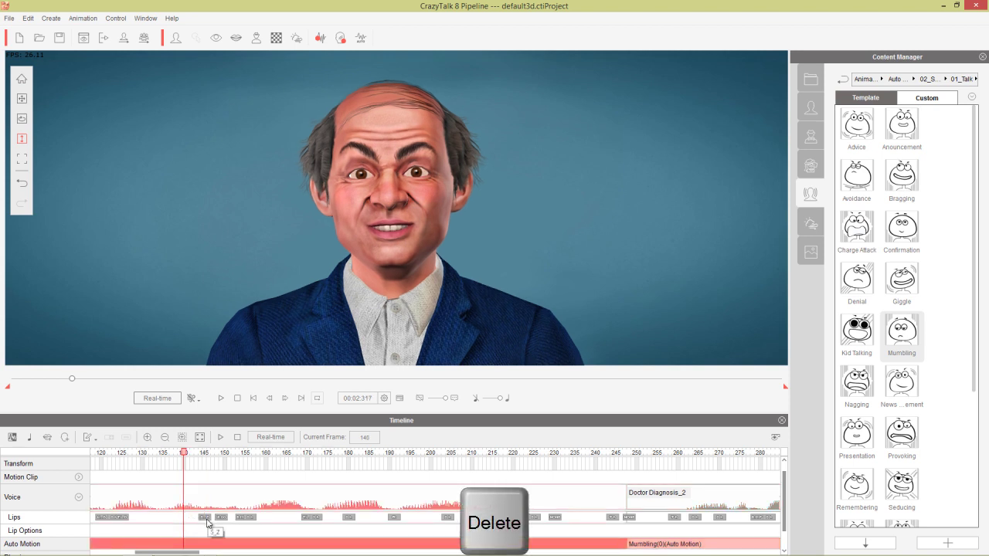
# - Move the neighbouring S_Z lip key to frame 144 and open the Lips Editor
pyautogui.click(207, 519)
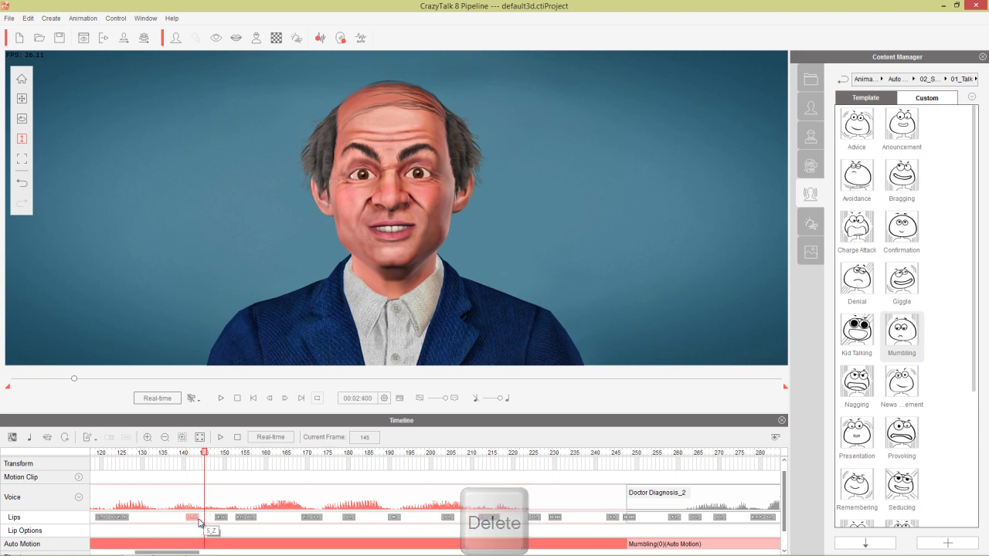
pyautogui.click(201, 520)
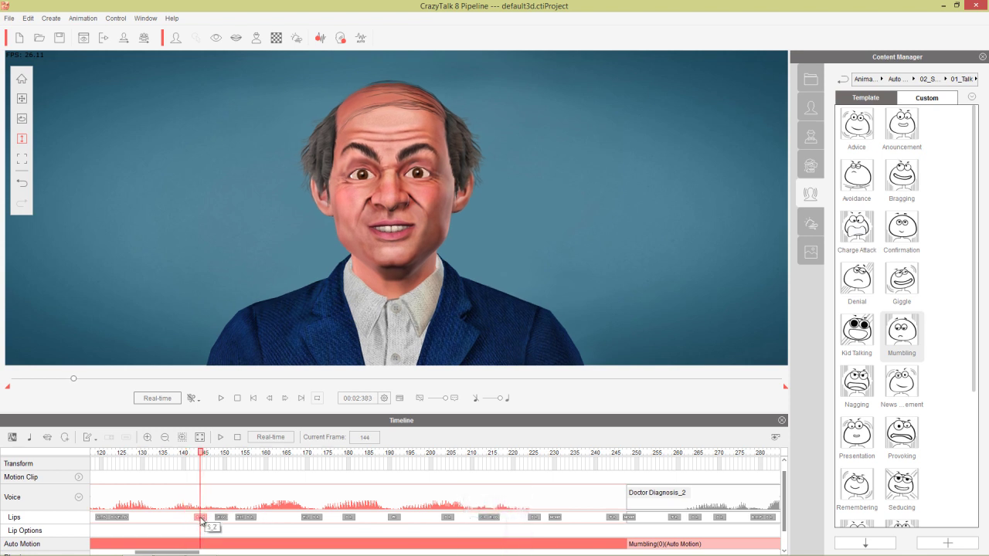
pyautogui.doubleClick(201, 519)
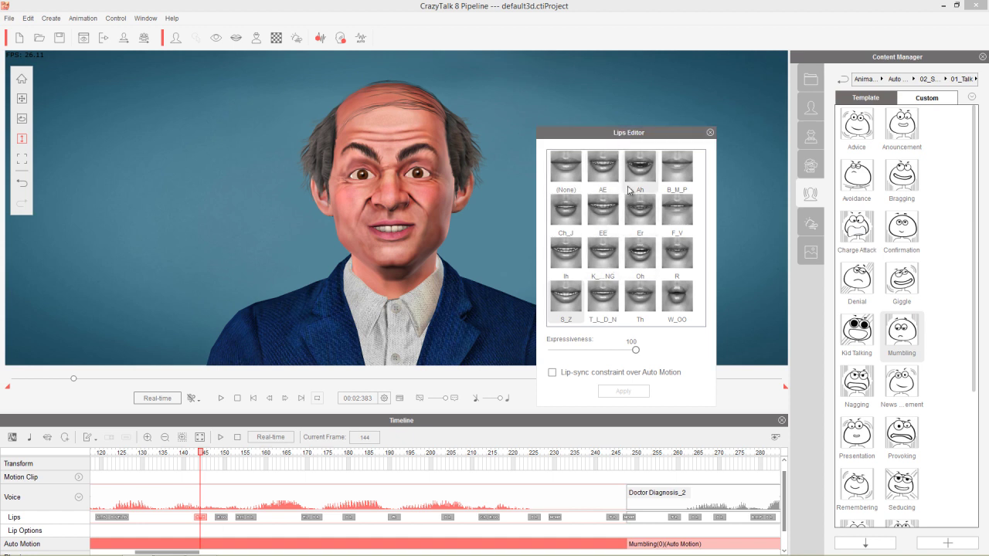
pyautogui.click(77, 18)
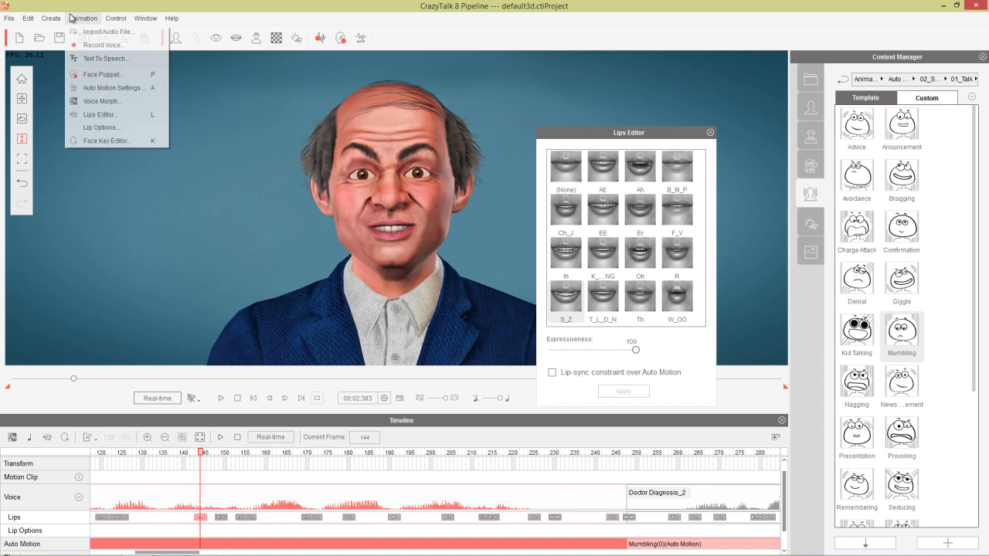
pyautogui.click(136, 114)
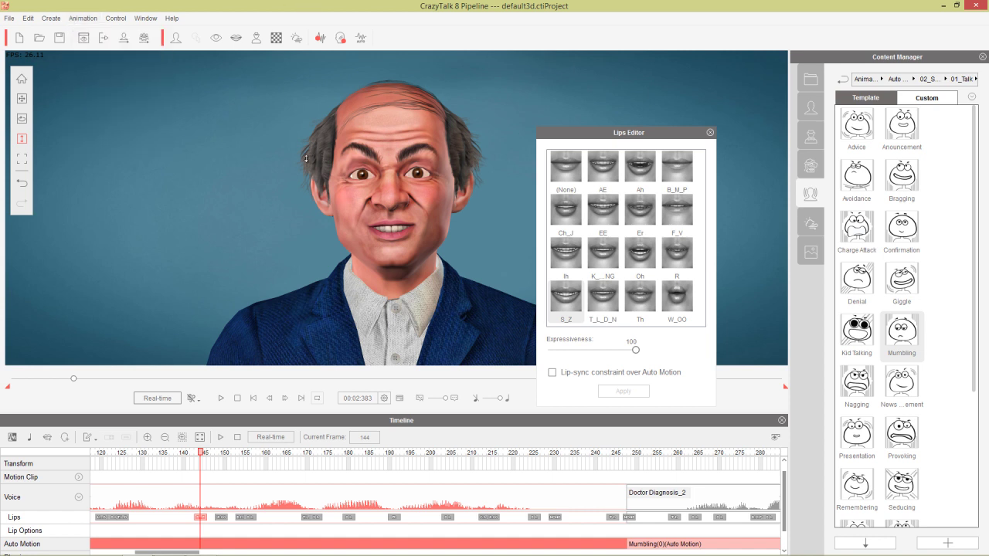
# - Replay the speech around frame 144, then give the lip key at frame 149 the R shape with an expressiveness of 49
pyautogui.click(199, 455)
pyautogui.moveTo(200, 456); pyautogui.dragTo(197, 455)
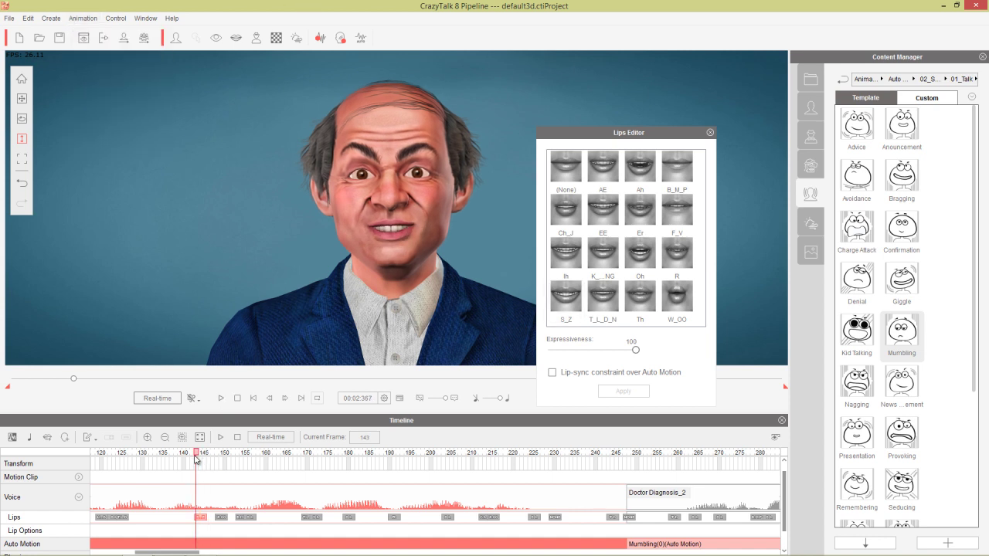
pyautogui.press('space')
pyautogui.click(199, 456)
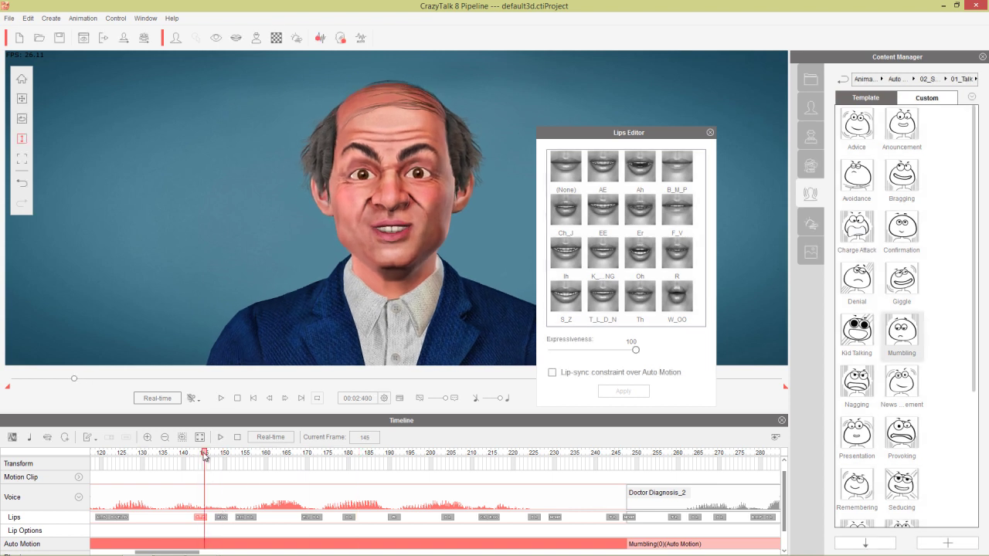
pyautogui.press('space')
pyautogui.click(221, 519)
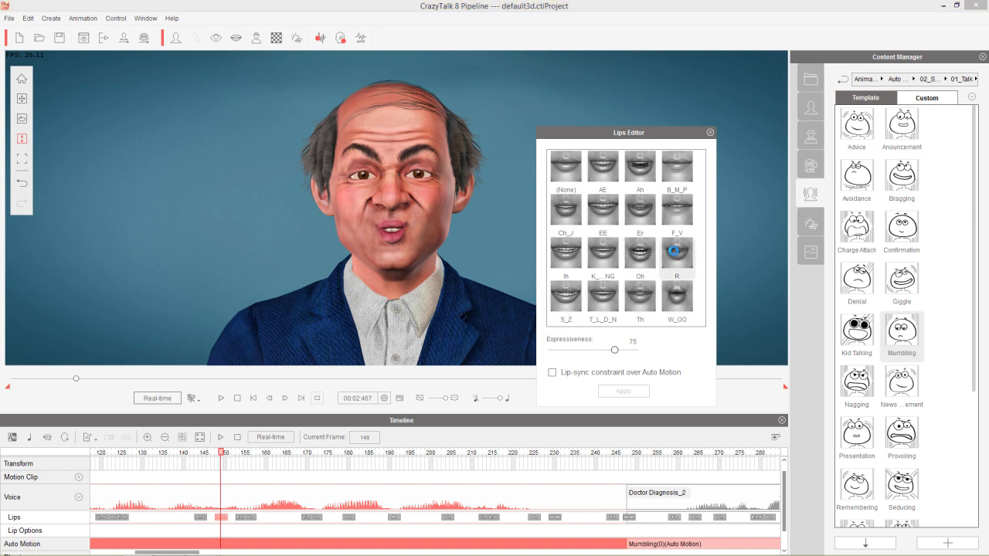
pyautogui.moveTo(617, 352); pyautogui.dragTo(595, 354)
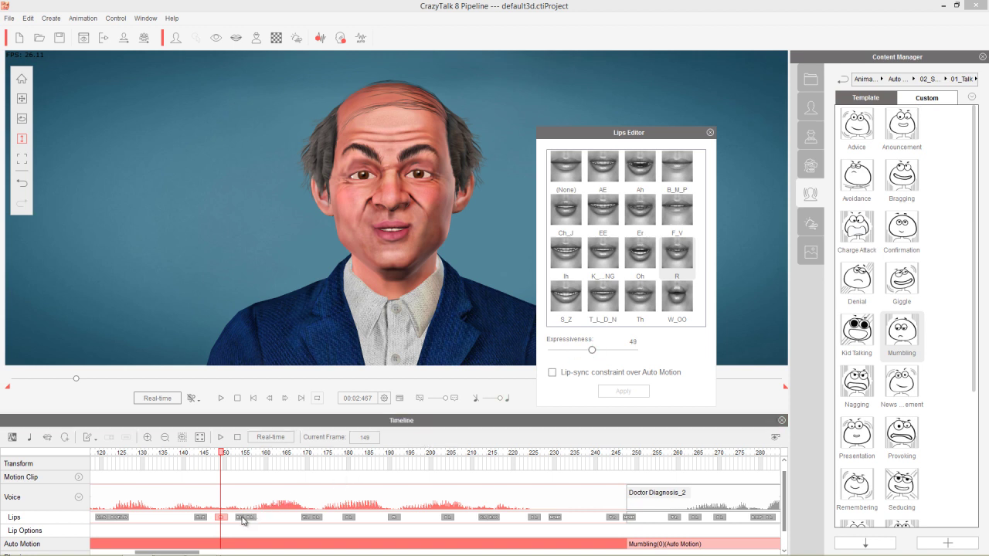
# - Delete the lip key at about frame 154 and move the Ih lip key after it to frame 158
pyautogui.moveTo(236, 455)
pyautogui.mouseDown()
pyautogui.moveTo(265, 455)
pyautogui.moveTo(248, 457)
pyautogui.mouseUp()
pyautogui.press('space')
pyautogui.click(243, 458)
pyautogui.click(244, 518)
pyautogui.click(249, 519)
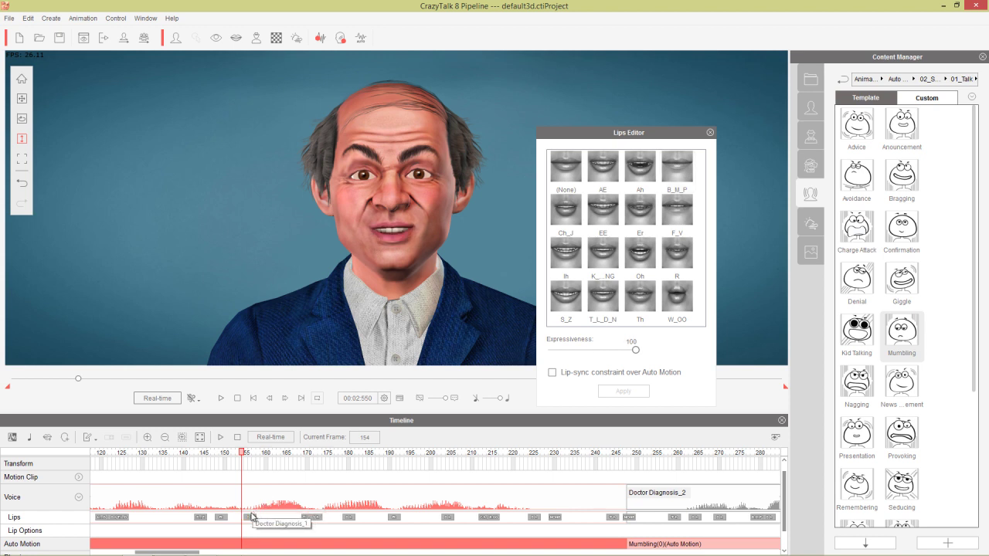
pyautogui.moveTo(249, 520); pyautogui.dragTo(258, 523)
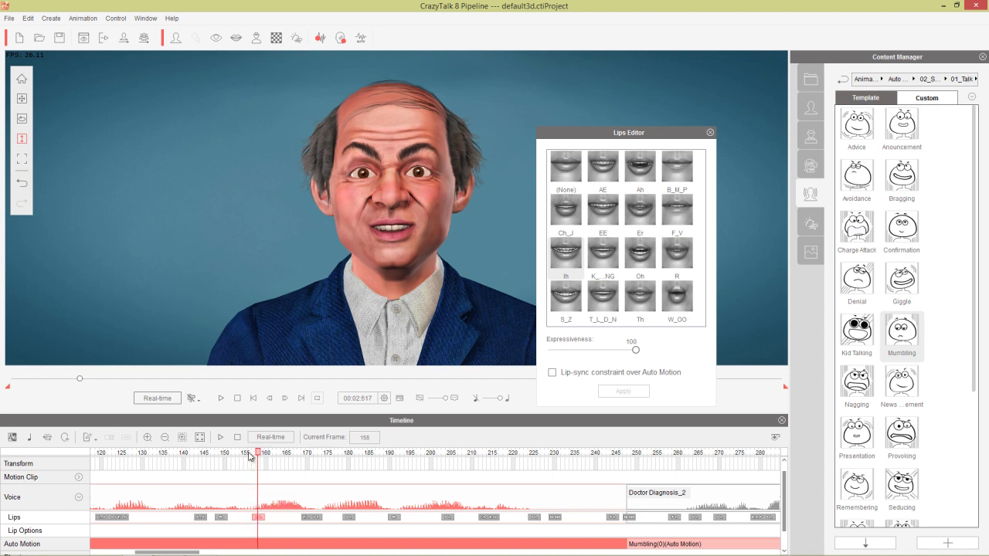
# - Add an F_V lip key at frame 155, shift it to frame 154 and scrub through it
pyautogui.click(246, 454)
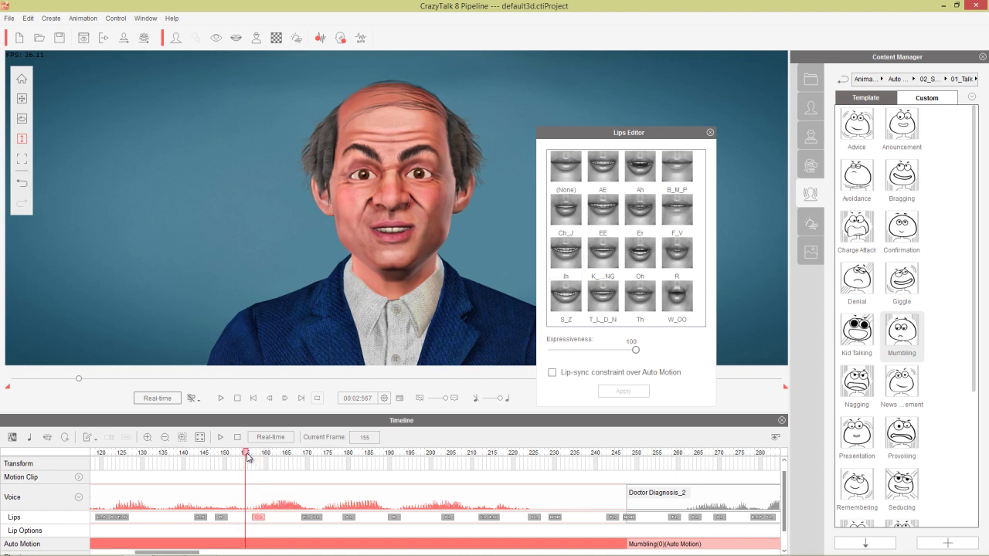
pyautogui.click(247, 520)
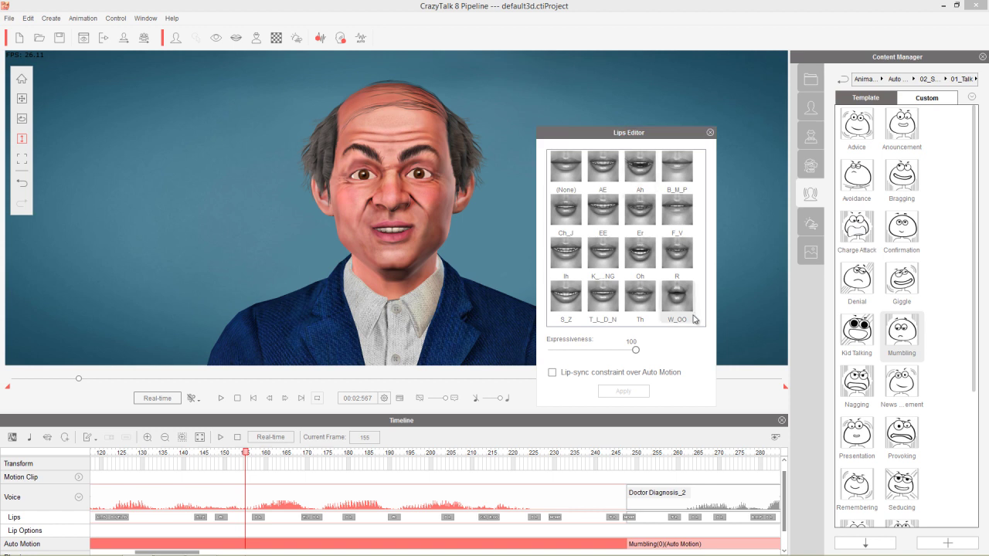
pyautogui.click(683, 222)
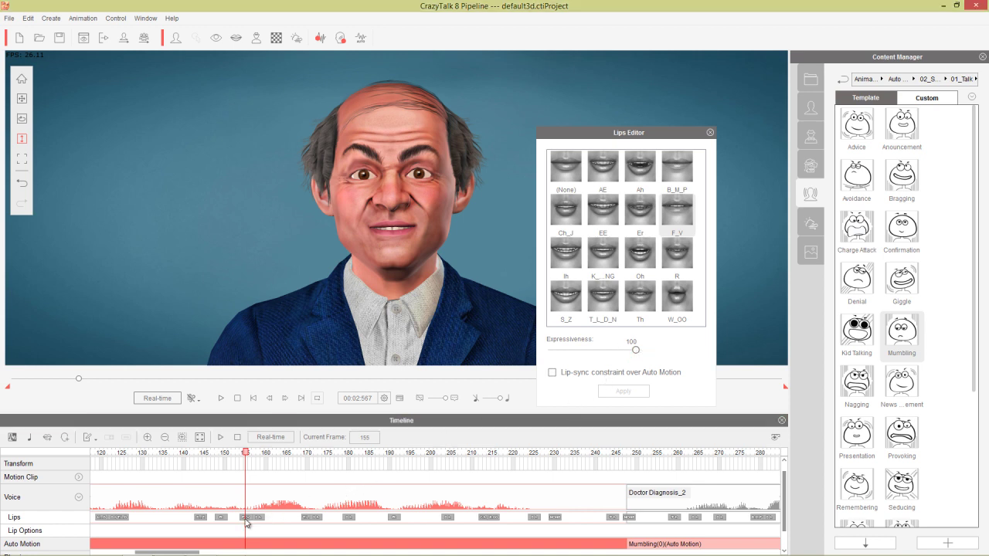
pyautogui.click(242, 453)
pyautogui.moveTo(229, 456); pyautogui.dragTo(281, 459)
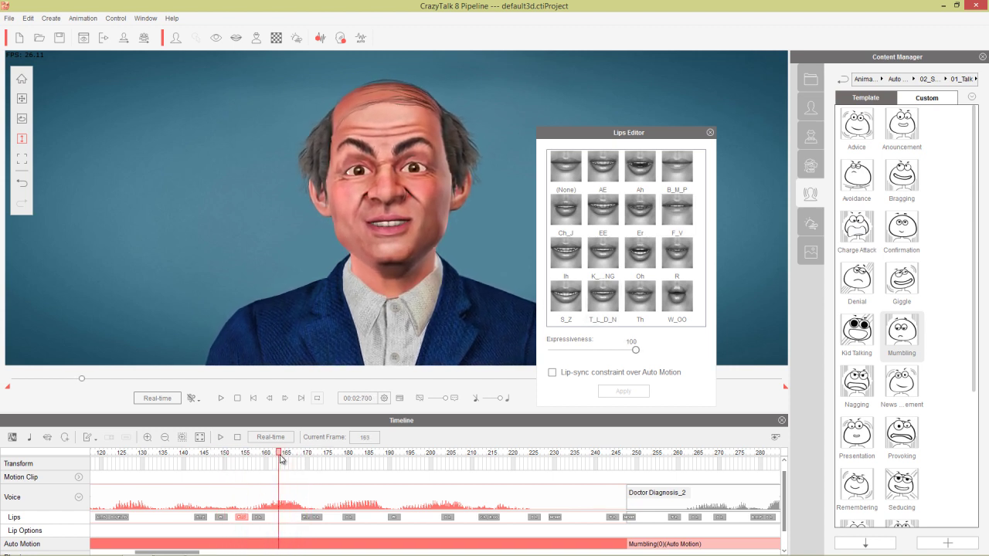
# - Copy the F_V lip key at frame 154, paste it at about frame 163 and scrub through the phrase
pyautogui.click(242, 520)
pyautogui.rightClick(242, 523)
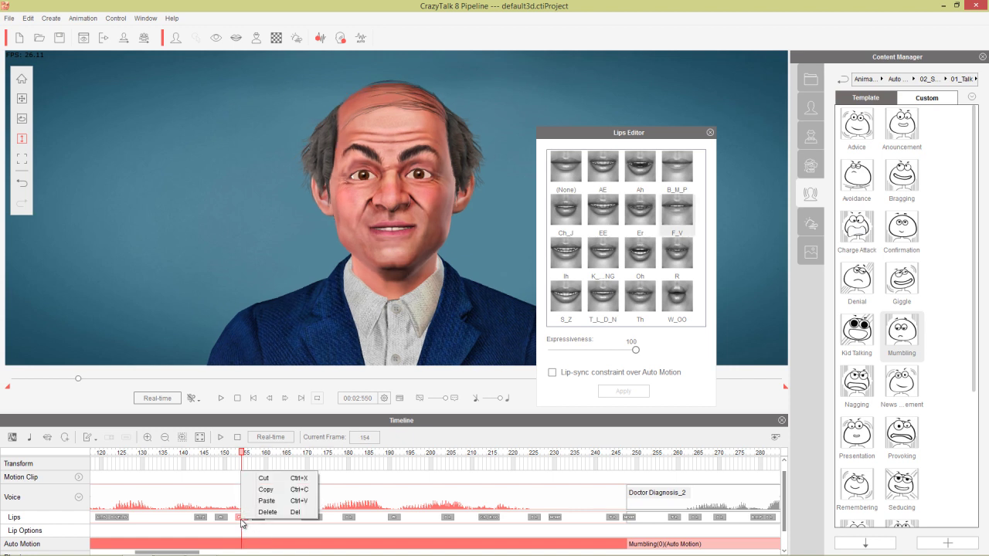
pyautogui.click(266, 490)
pyautogui.click(281, 454)
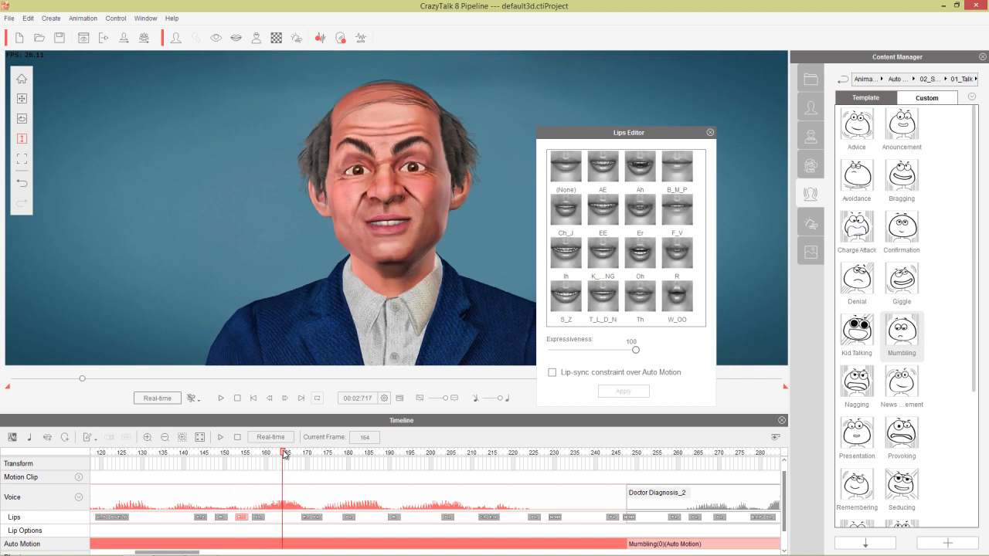
pyautogui.rightClick(278, 521)
pyautogui.click(302, 499)
pyautogui.moveTo(223, 456); pyautogui.dragTo(333, 468)
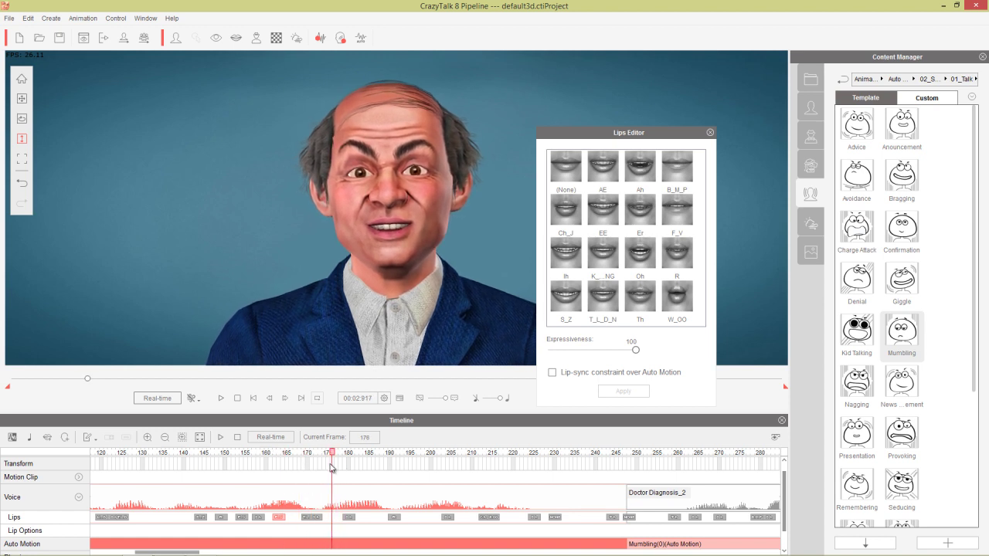
# - Move the last lip key of the group before frame 175 to about frame 173 and replay the phrase
pyautogui.click(316, 521)
pyautogui.moveTo(315, 461); pyautogui.dragTo(221, 462)
pyautogui.press('space')
pyautogui.press('space')
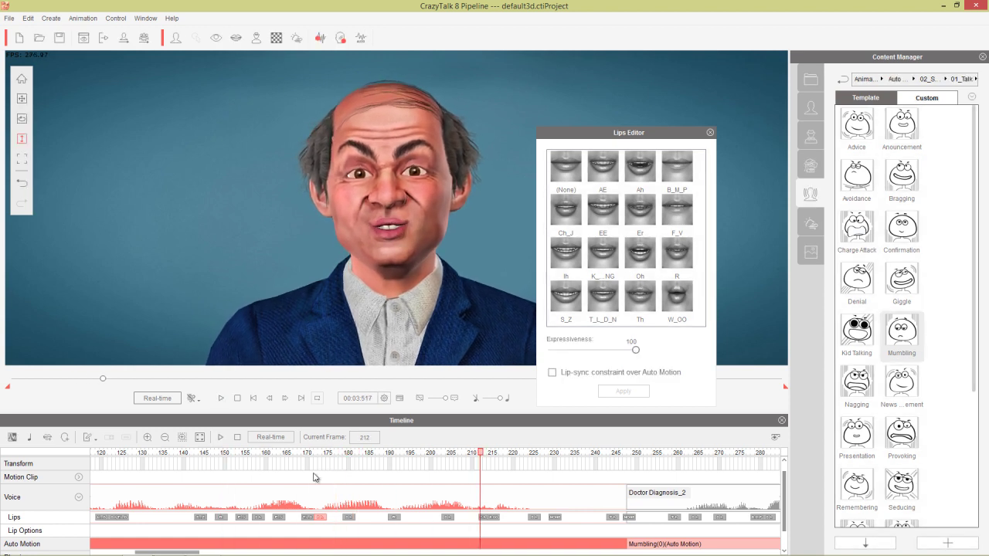
# - Replay short stretches from about frames 178 to 182 to examine which sound is spoken there
pyautogui.click(340, 455)
pyautogui.press('space')
pyautogui.press('space')
pyautogui.click(340, 456)
pyautogui.press('space')
pyautogui.press('space')
pyautogui.click(346, 457)
pyautogui.press('space')
pyautogui.press('space')
pyautogui.click(349, 457)
pyautogui.press('space')
pyautogui.press('space')
pyautogui.click(357, 456)
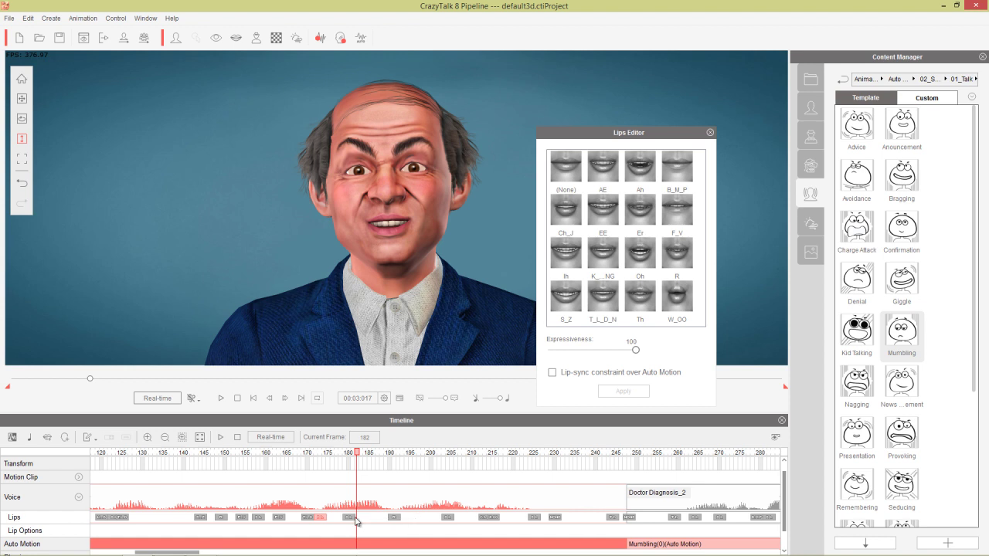
# - Change the lip key at frame 180 to the Oh shape with an expressiveness of 48
pyautogui.click(350, 518)
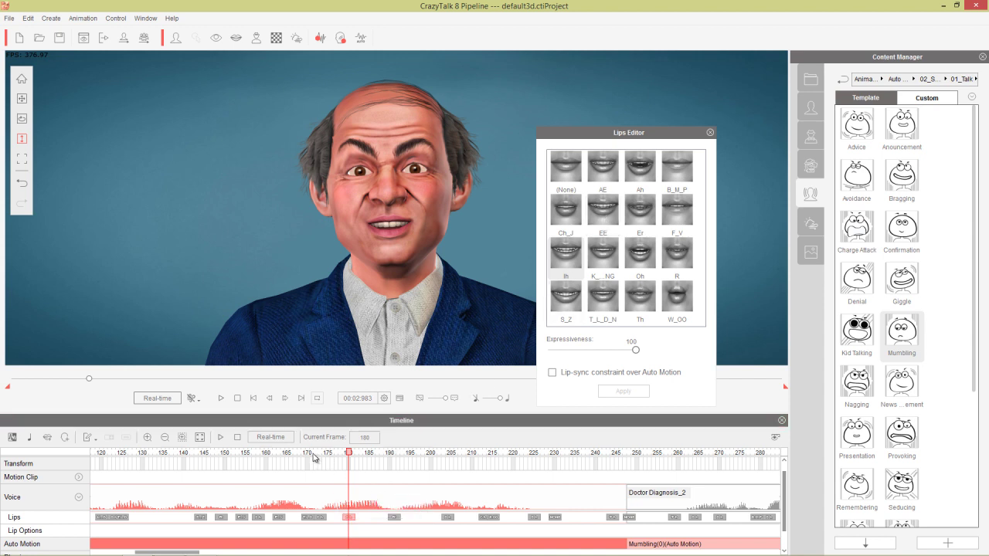
pyautogui.click(638, 265)
pyautogui.moveTo(636, 350); pyautogui.dragTo(590, 352)
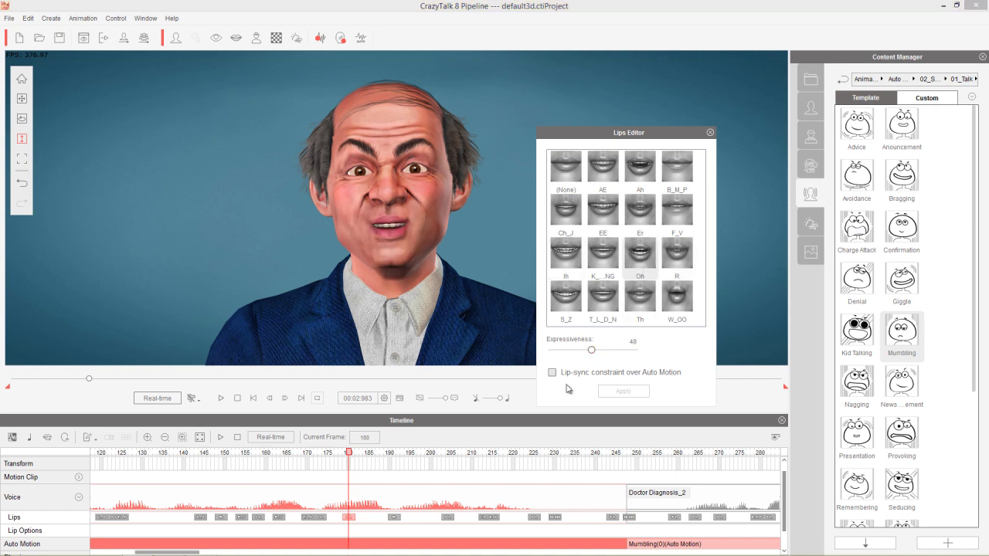
pyautogui.click(369, 458)
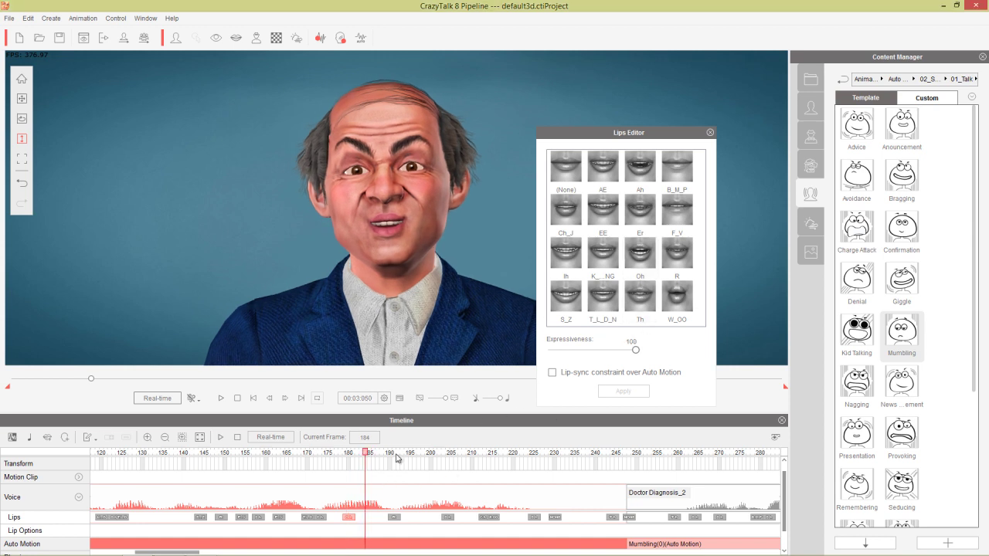
# - Add a B_M_P lip key at frame 184 and move the next lip key to about frame 189
pyautogui.click(683, 171)
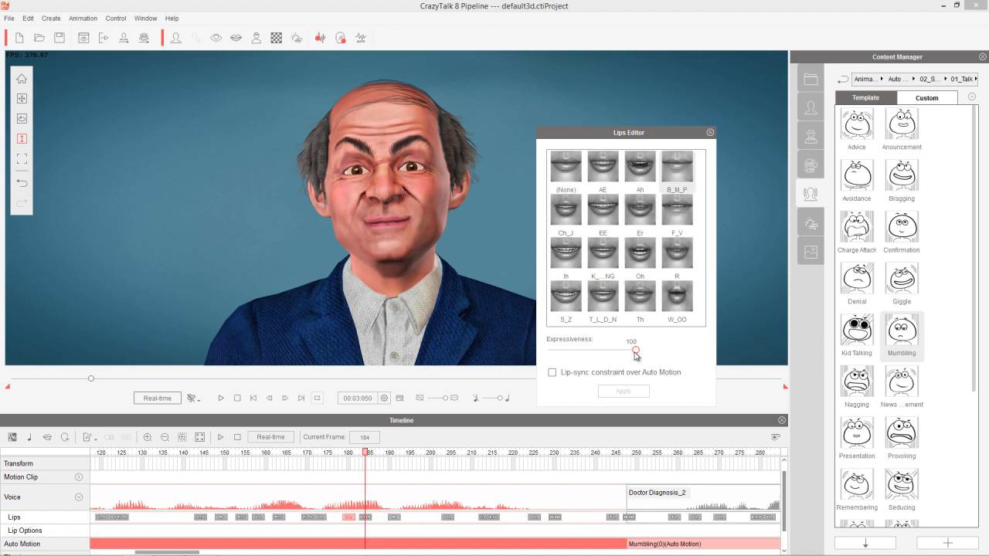
pyautogui.moveTo(364, 454)
pyautogui.mouseDown()
pyautogui.moveTo(394, 459)
pyautogui.moveTo(381, 464)
pyautogui.mouseUp()
pyautogui.click(391, 517)
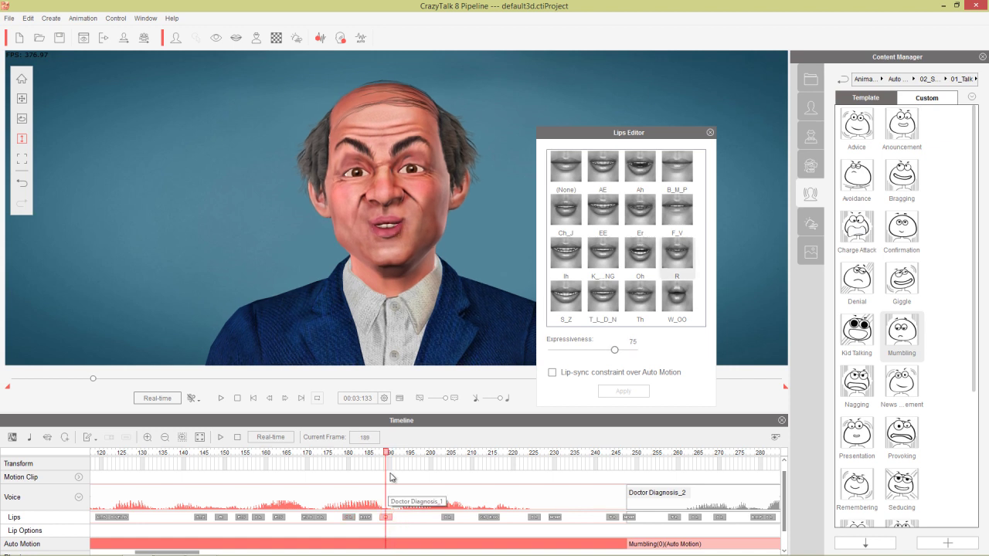
# - Move the Ih lip key at frame 204 to frame 197 and change it to Ah with an expressiveness of 42
pyautogui.moveTo(358, 456); pyautogui.dragTo(420, 458)
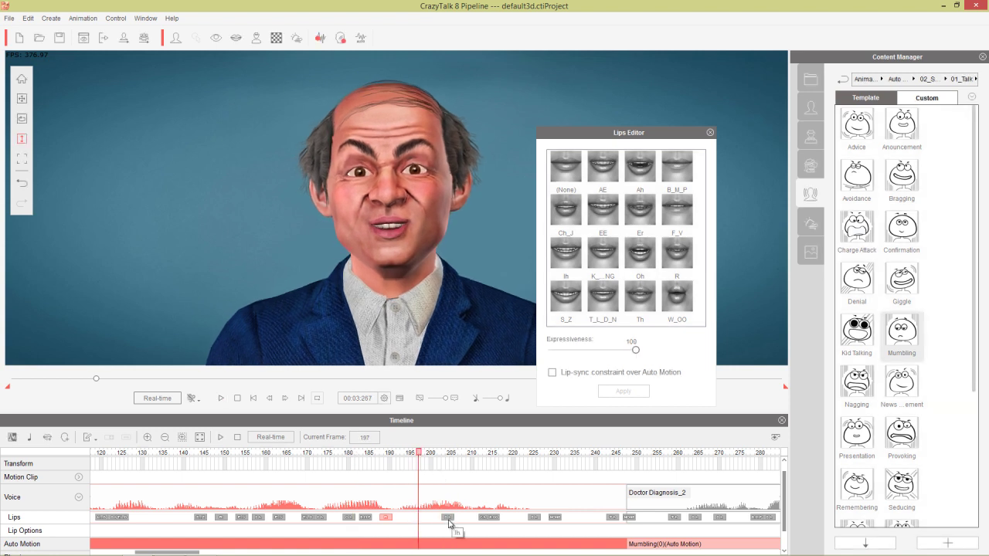
pyautogui.moveTo(449, 524); pyautogui.dragTo(423, 523)
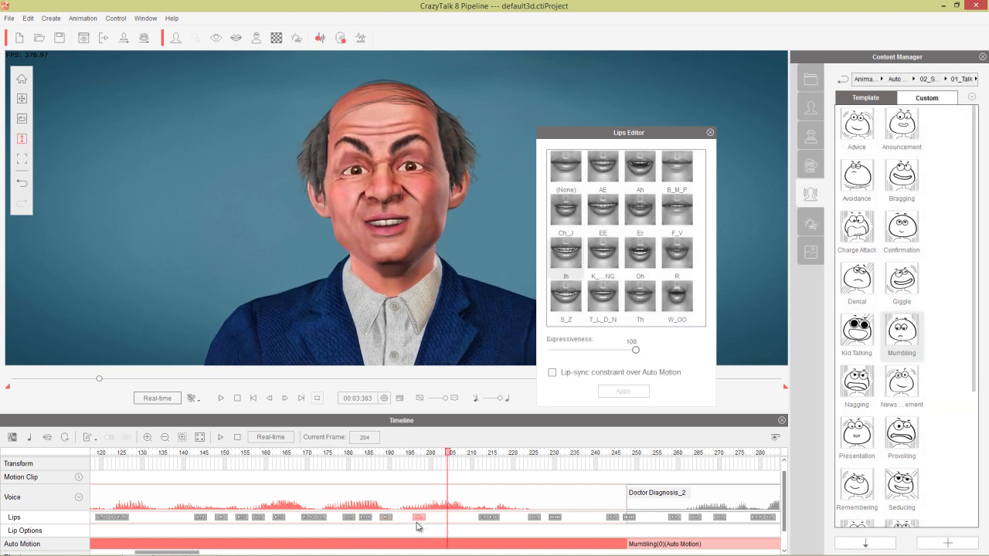
pyautogui.click(417, 522)
pyautogui.click(639, 166)
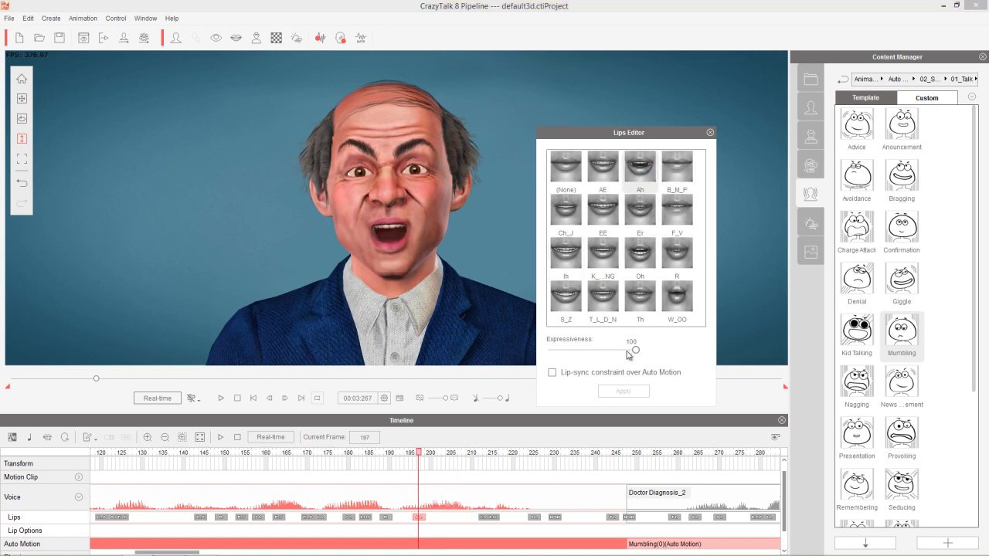
pyautogui.moveTo(587, 352); pyautogui.dragTo(586, 352)
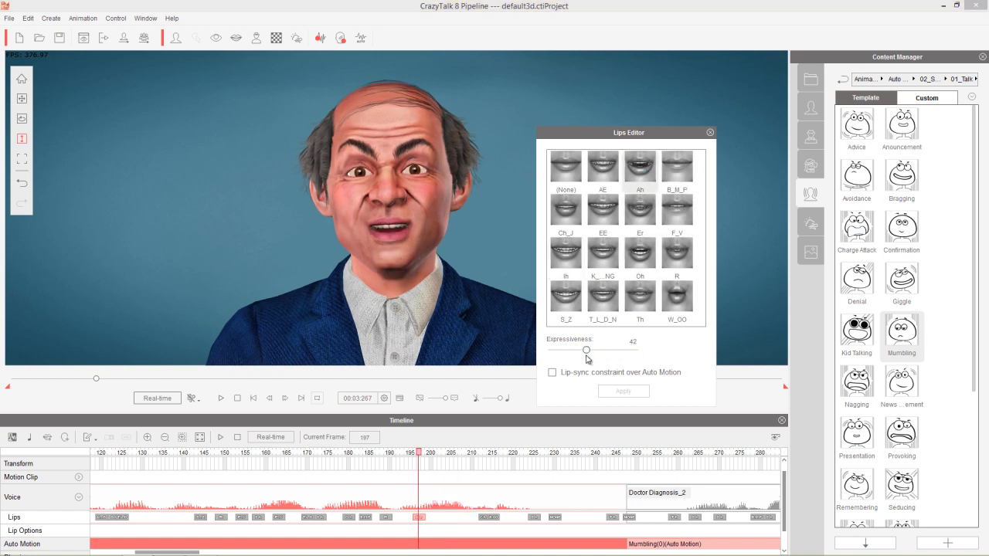
# - Add an S_Z lip key at frame 204 and delete the Ch_J lip key at frame 213
pyautogui.moveTo(343, 457); pyautogui.dragTo(449, 446)
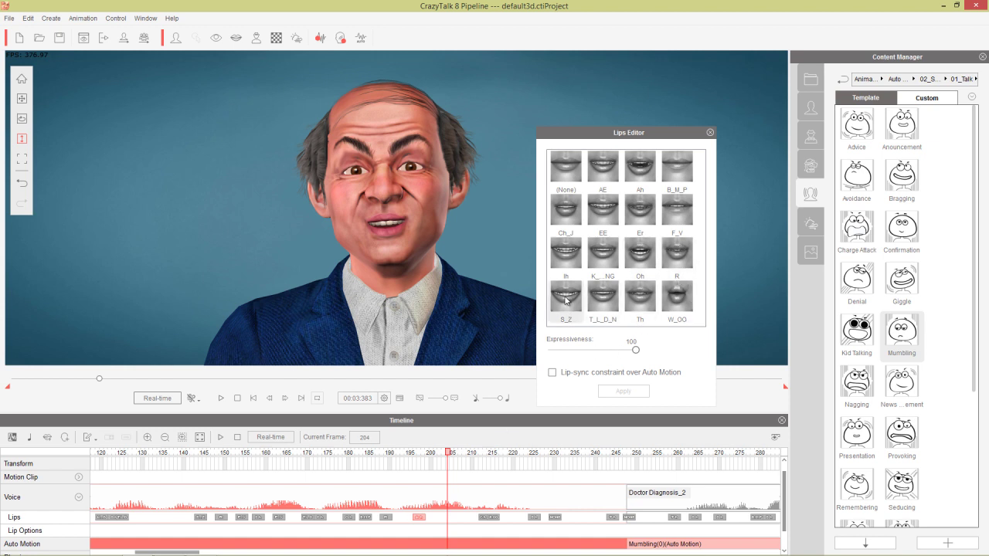
pyautogui.click(565, 297)
pyautogui.moveTo(408, 459); pyautogui.dragTo(481, 454)
pyautogui.click(398, 456)
pyautogui.click(486, 517)
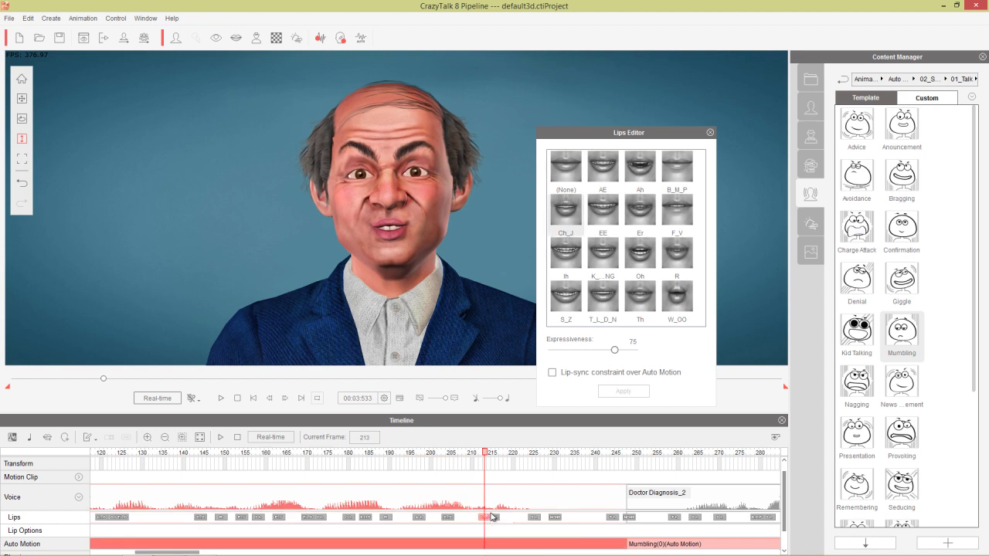
# - Set the W_OO lip key at frame 215 to an expressiveness of 27 and move it to about frame 211
pyautogui.click(495, 518)
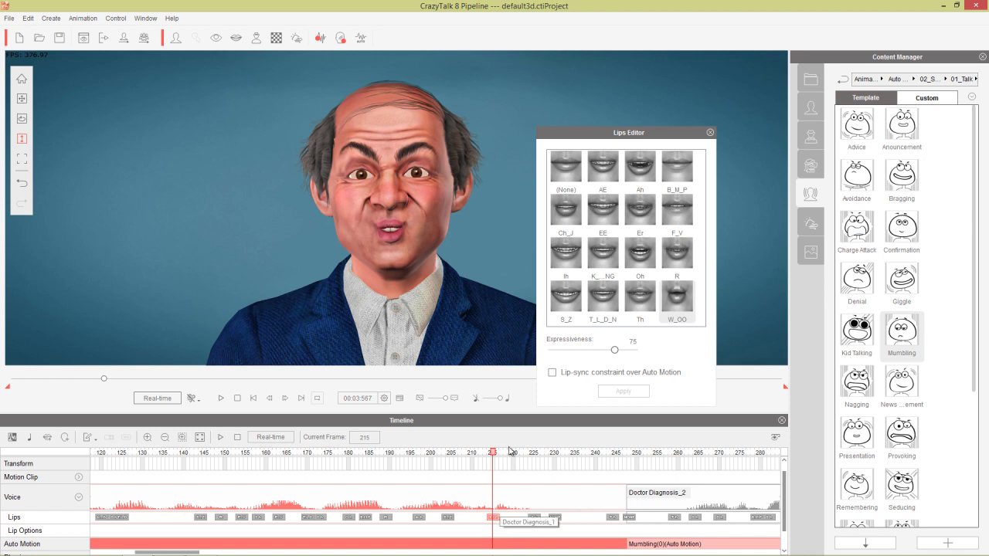
pyautogui.click(615, 351)
pyautogui.moveTo(574, 356); pyautogui.dragTo(574, 354)
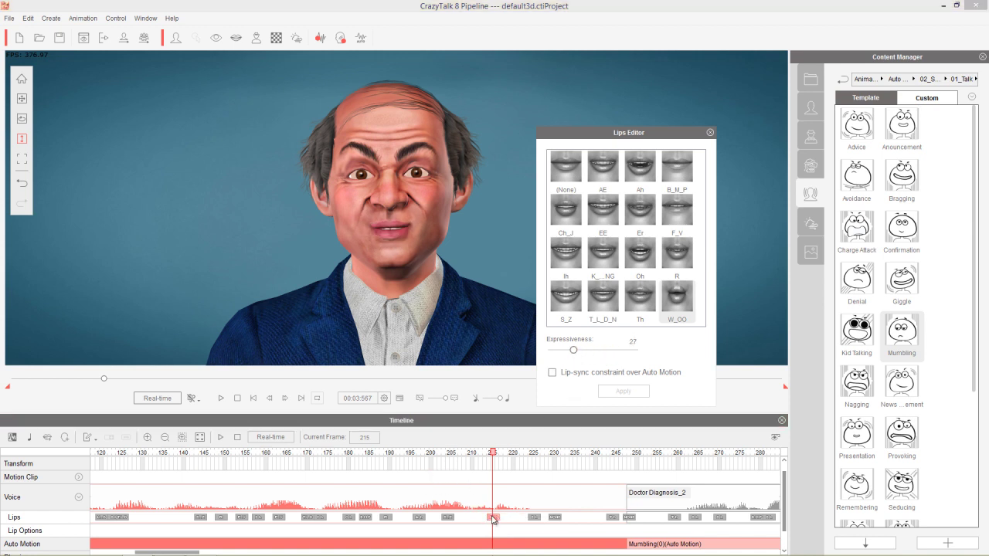
pyautogui.click(490, 519)
# - Add a T_L_D_N lip key at frame 219 and delete the lip key at frame 225
pyautogui.click(509, 454)
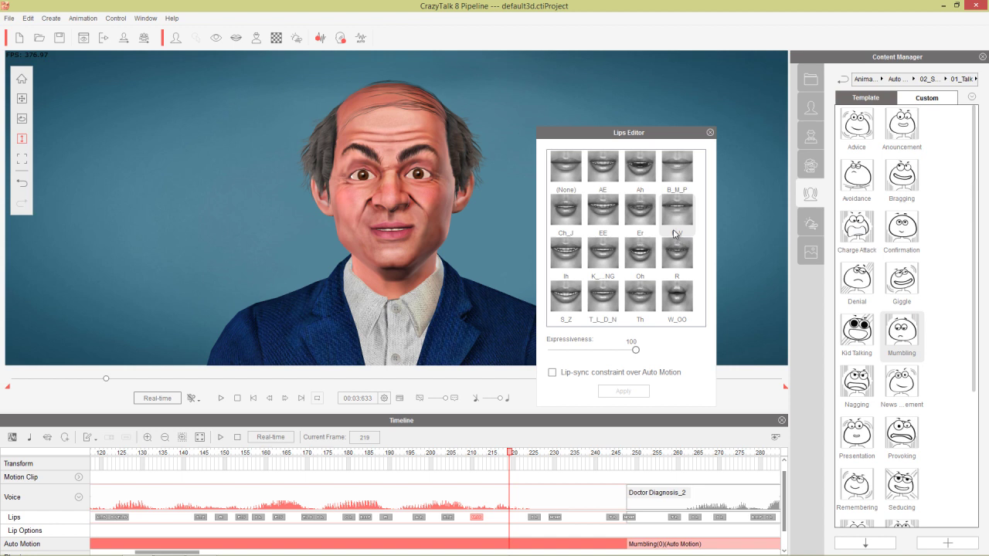
pyautogui.click(604, 302)
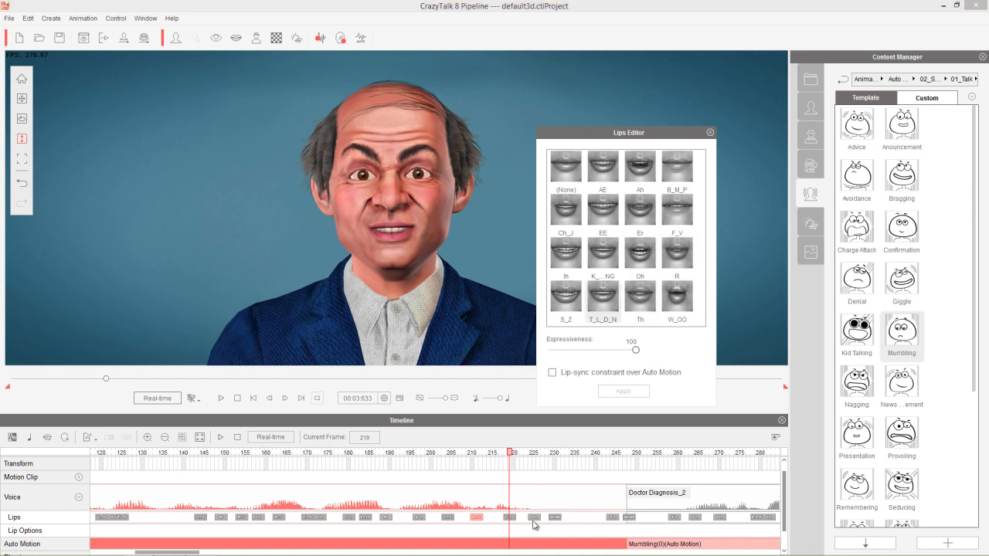
pyautogui.click(534, 519)
pyautogui.click(536, 517)
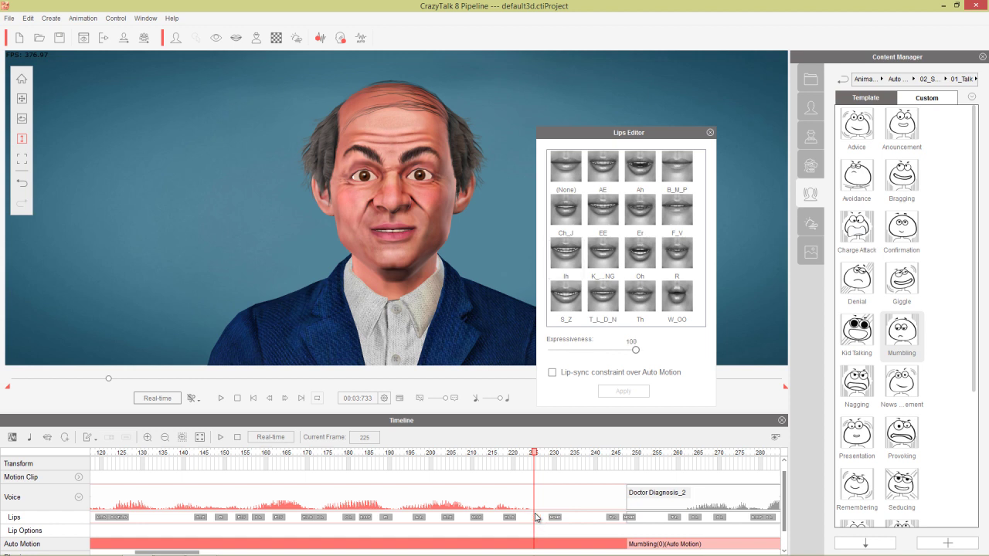
# - Move the Ah lip key at frame 197 to about frame 196 and delete the W_OO lip key following S_Z
pyautogui.moveTo(326, 455); pyautogui.dragTo(451, 445)
pyautogui.click(421, 523)
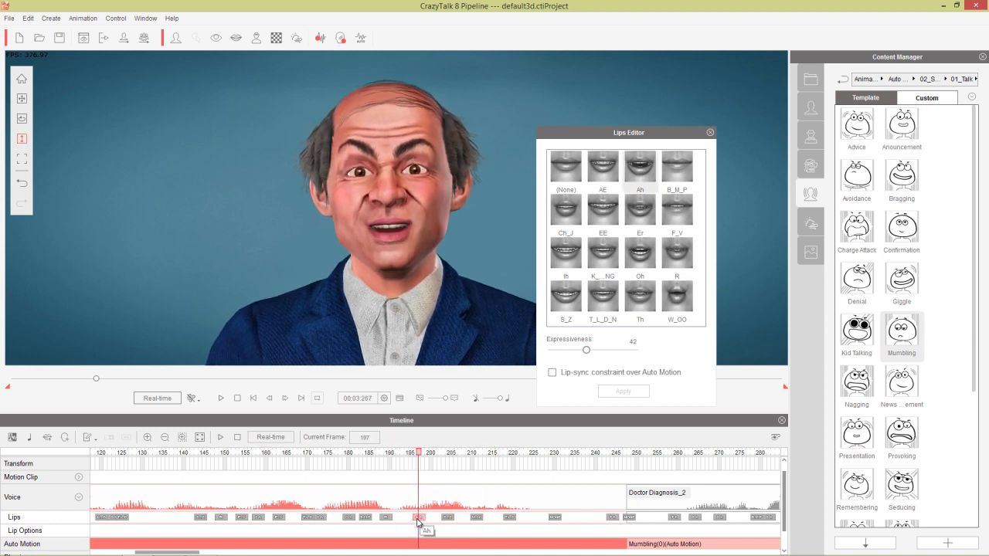
pyautogui.moveTo(410, 451); pyautogui.dragTo(476, 523)
# - Retime the T_L_D_N, S_Z and None lip keys at the phrase's end to about frames 209, 202 and 219
pyautogui.moveTo(391, 450); pyautogui.dragTo(523, 462)
pyautogui.moveTo(514, 519); pyautogui.dragTo(472, 527)
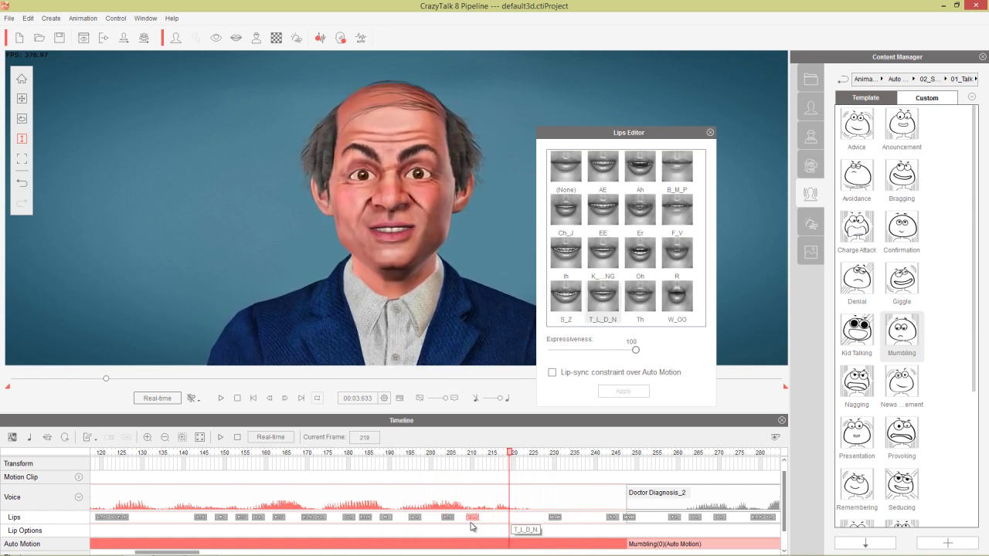
pyautogui.click(447, 522)
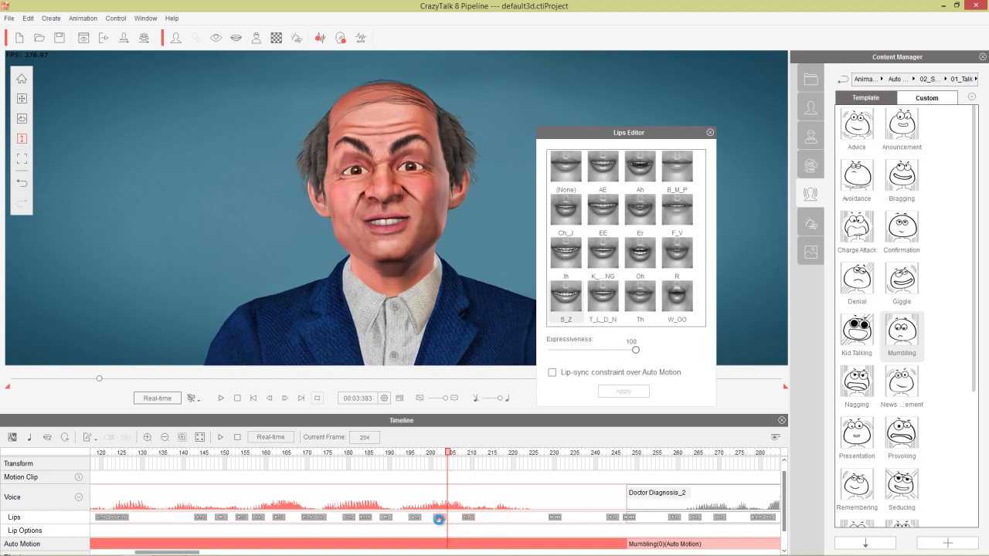
pyautogui.moveTo(372, 461); pyautogui.dragTo(534, 464)
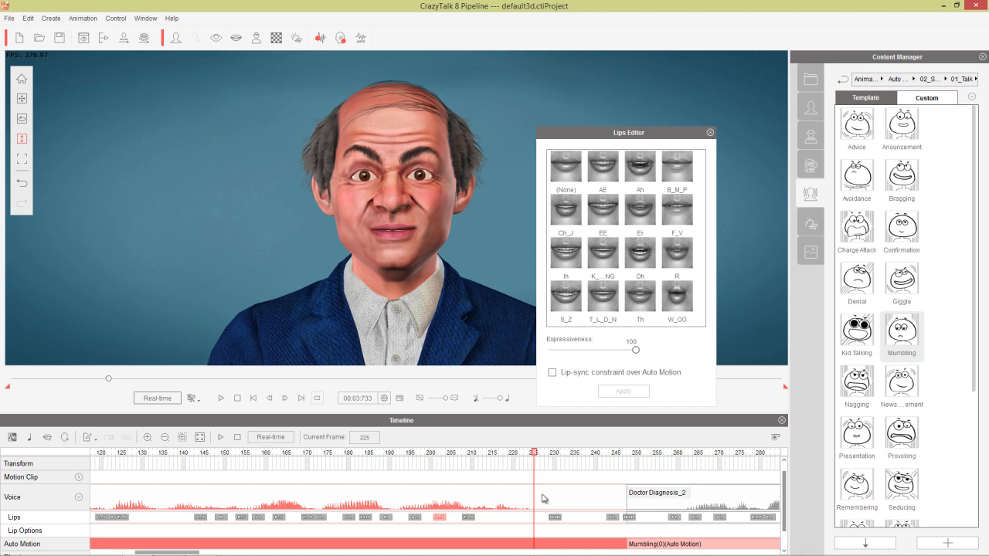
pyautogui.moveTo(554, 519); pyautogui.dragTo(501, 527)
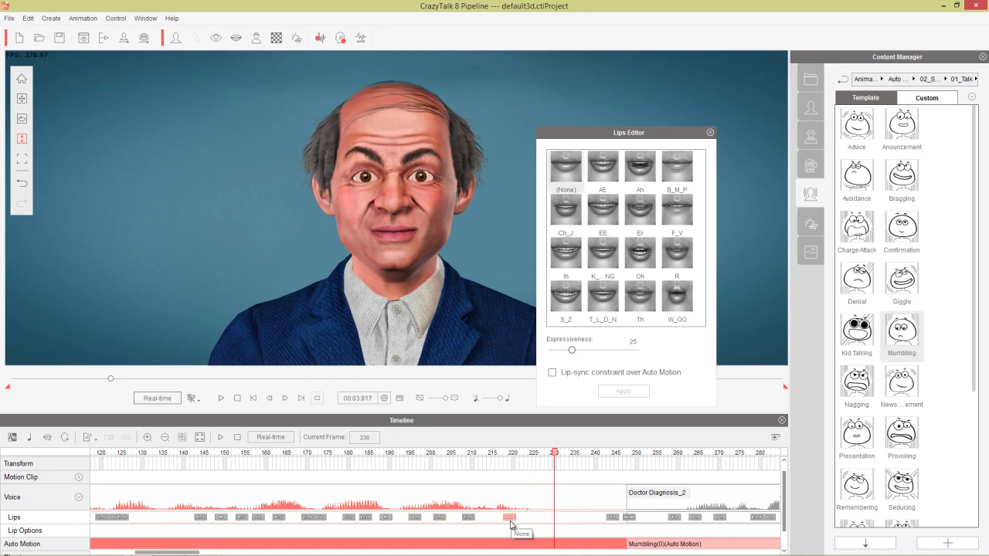
# - Replay the end of the Doctor Diagnosis_1 clip to check the retimed lips and close the Lips Editor
pyautogui.click(373, 457)
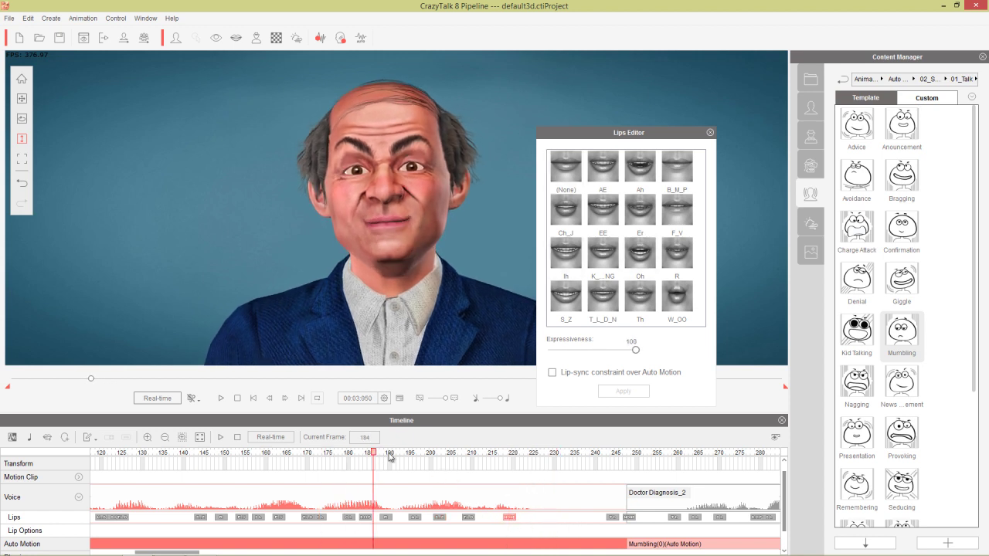
pyautogui.moveTo(489, 459); pyautogui.dragTo(215, 470)
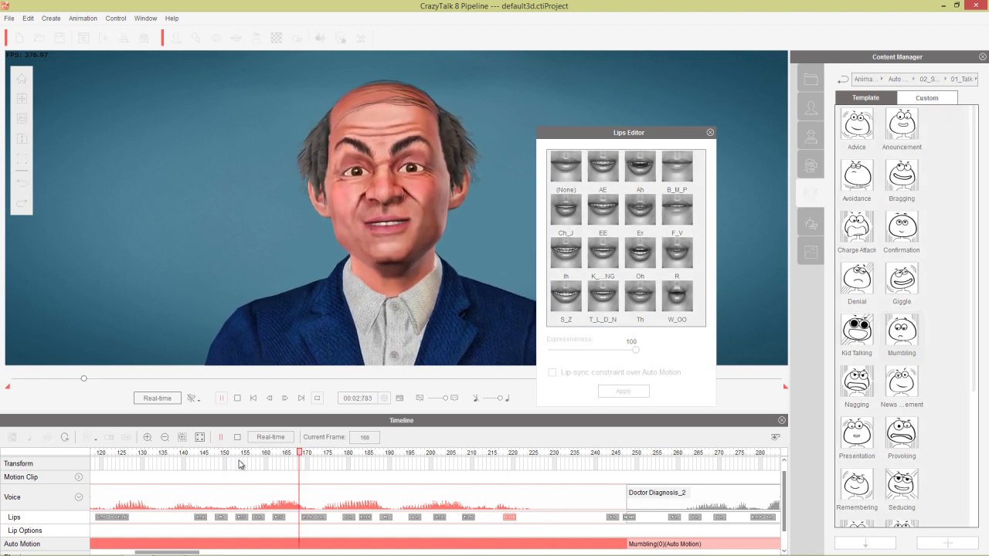
pyautogui.click(177, 455)
pyautogui.press('space')
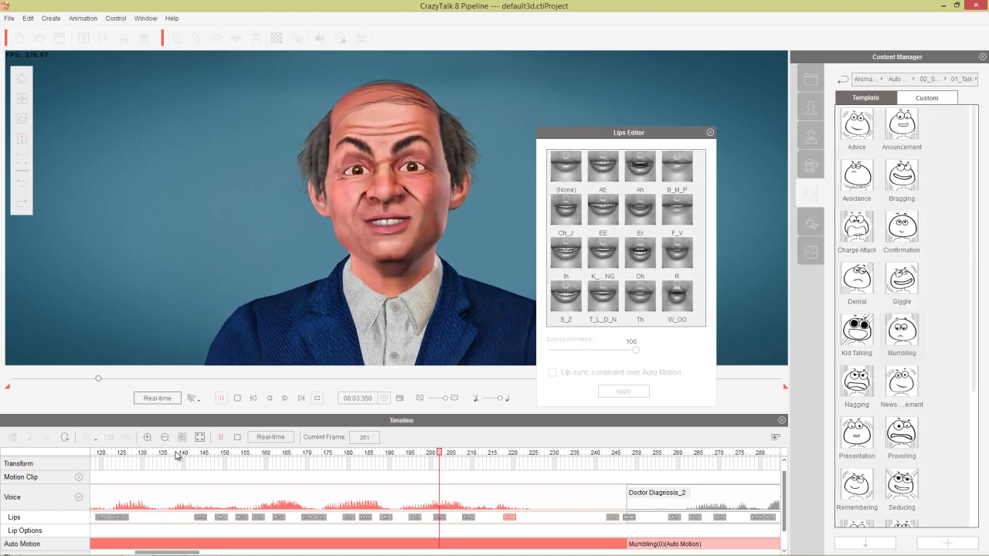
pyautogui.click(195, 455)
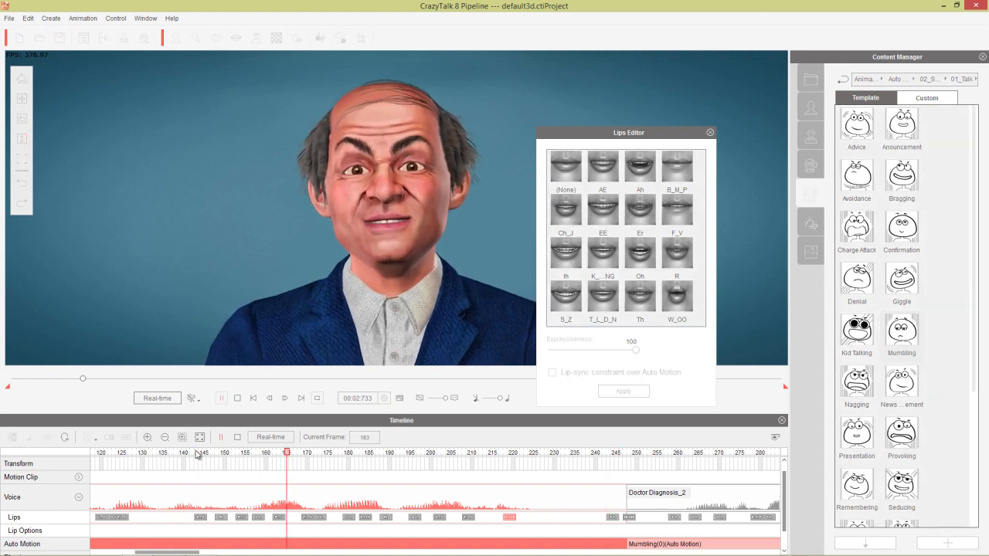
pyautogui.press('space')
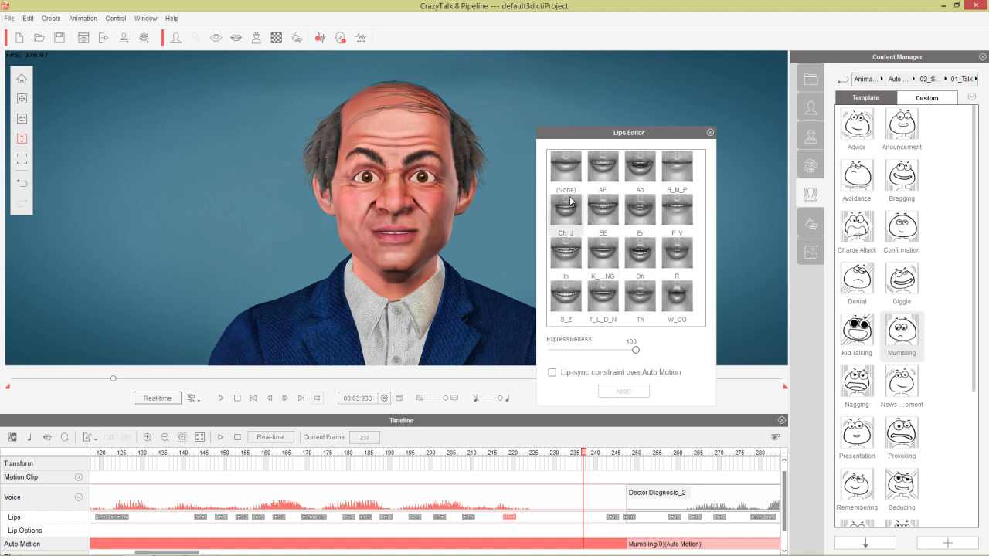
pyautogui.click(711, 134)
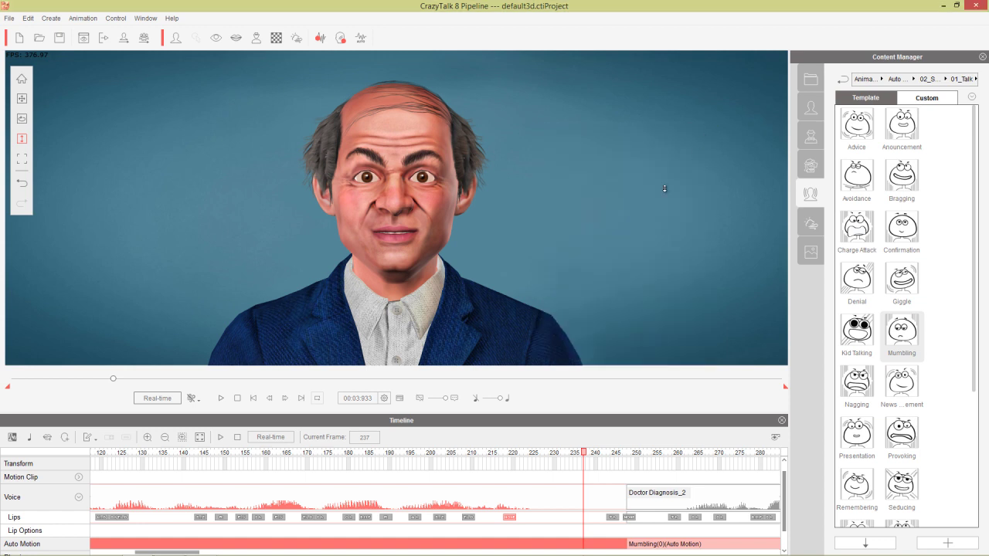
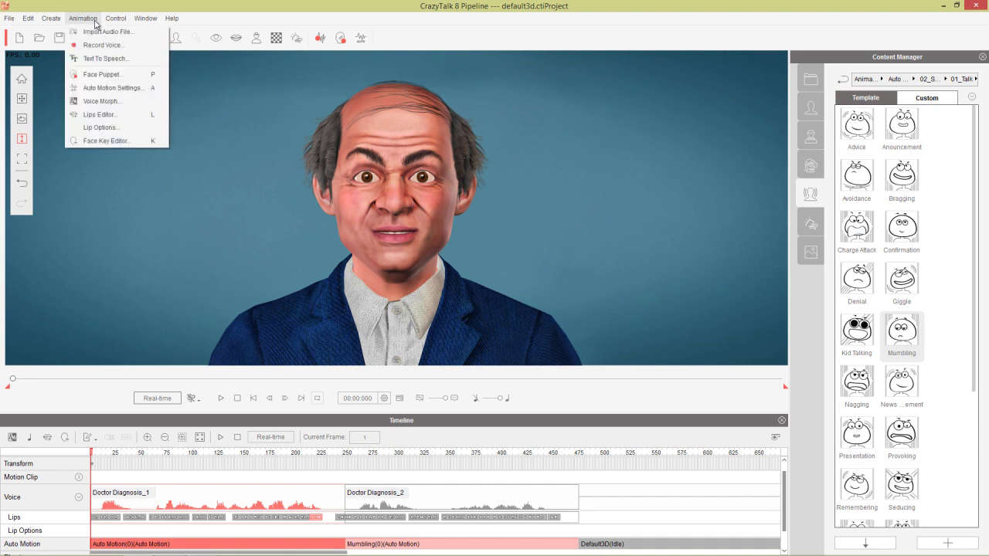
# - Open the Lip Options and replay the Doctor Diagnosis_1 clip to examine its mouth motion
pyautogui.click(120, 132)
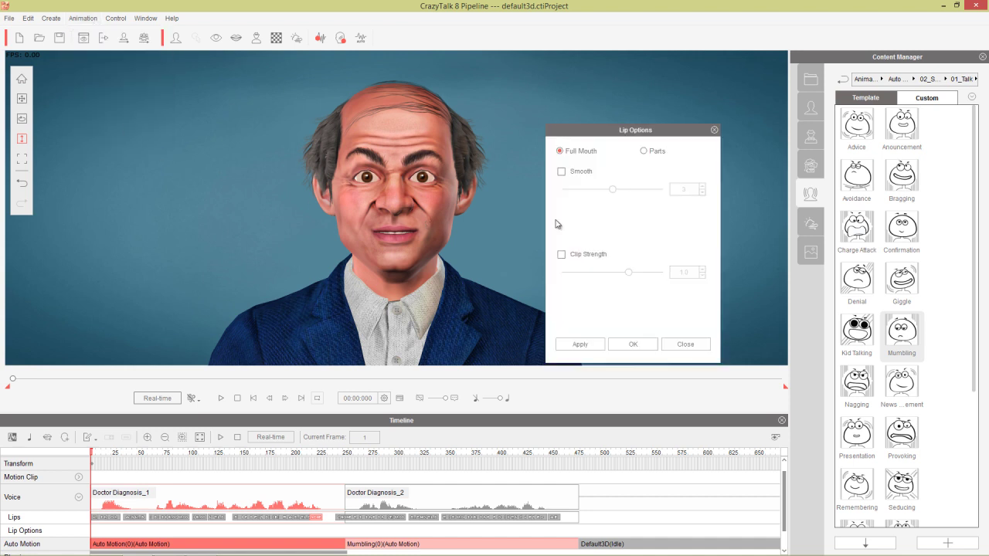
pyautogui.moveTo(636, 132)
pyautogui.mouseDown()
pyautogui.moveTo(682, 125)
pyautogui.moveTo(651, 138)
pyautogui.mouseUp()
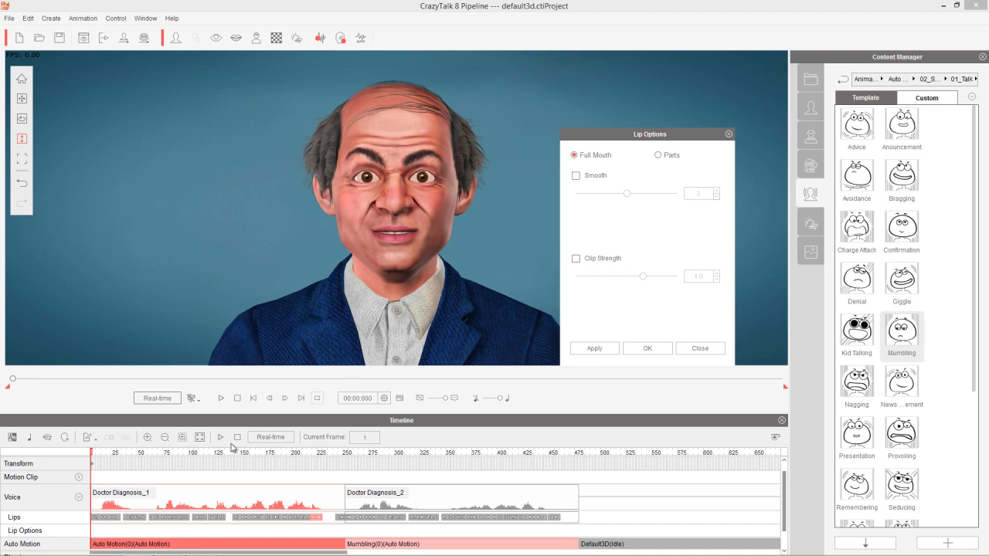
pyautogui.moveTo(191, 457)
pyautogui.mouseDown()
pyautogui.moveTo(159, 458)
pyautogui.moveTo(193, 458)
pyautogui.mouseUp()
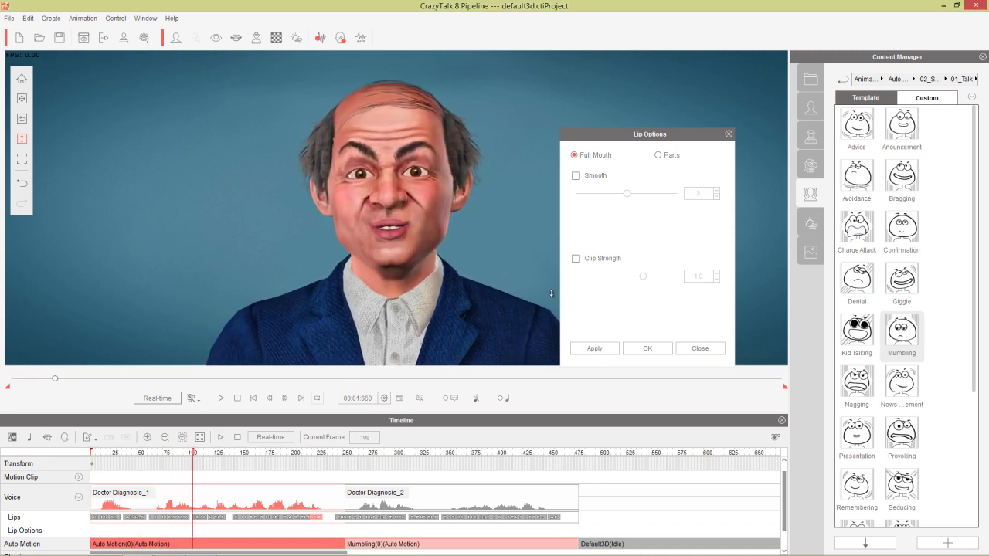
pyautogui.click(138, 457)
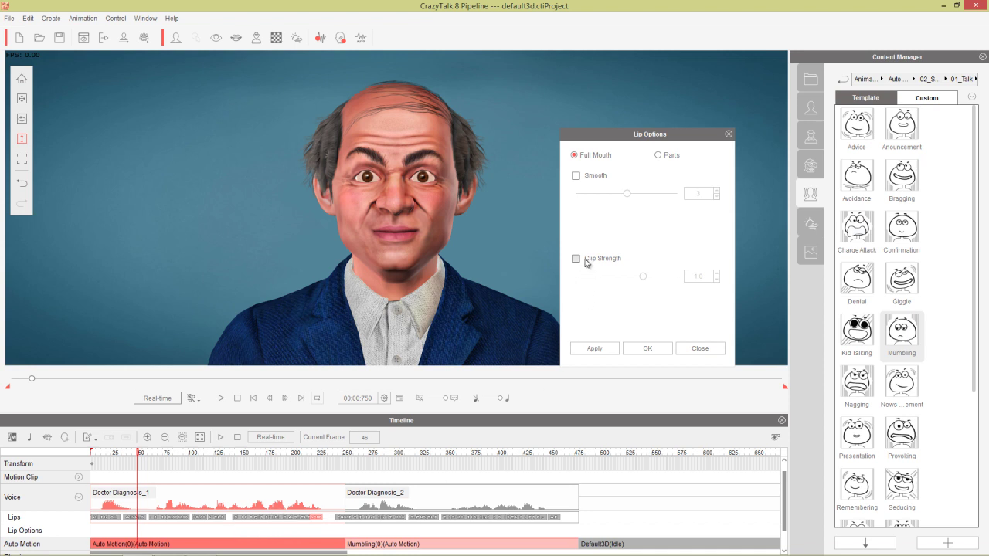
pyautogui.click(100, 457)
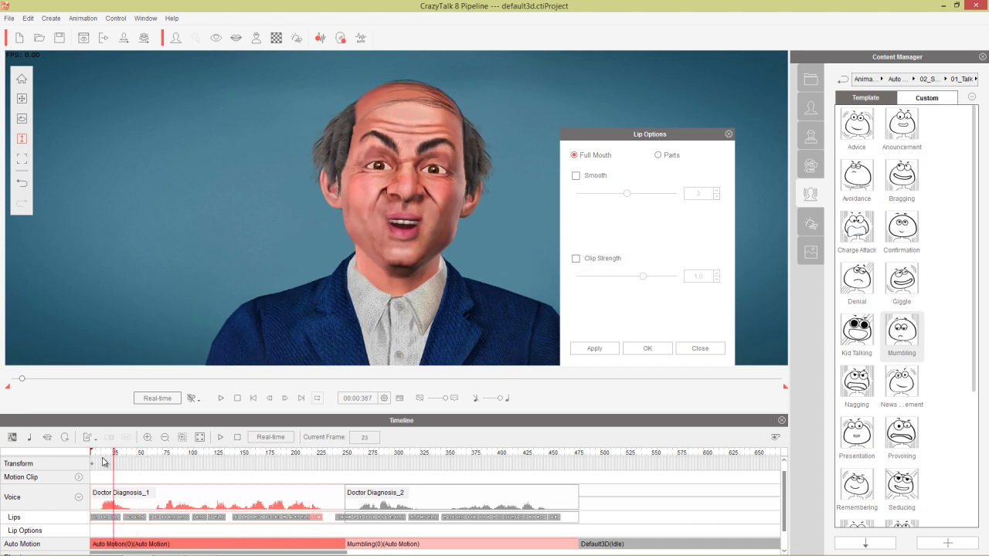
pyautogui.press('space')
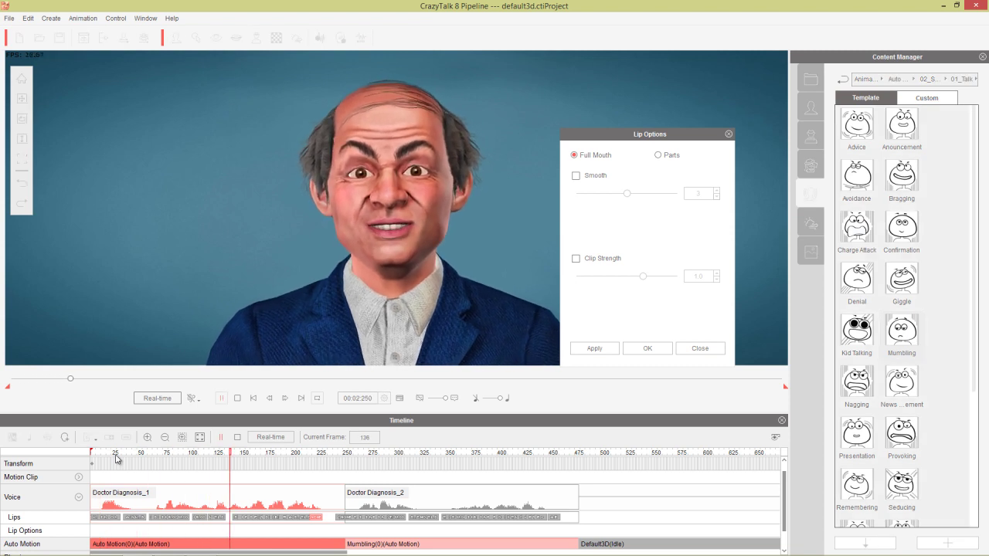
pyautogui.press('space')
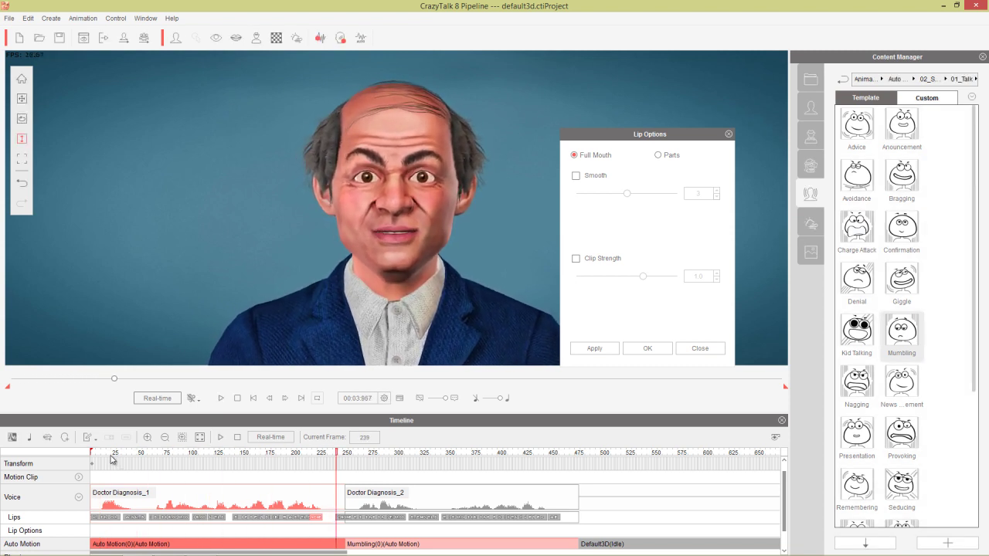
# - Enable Clip Strength for the Doctor Diagnosis_1 clip from about frame 9, set it to 0.1 and apply it
pyautogui.click(100, 456)
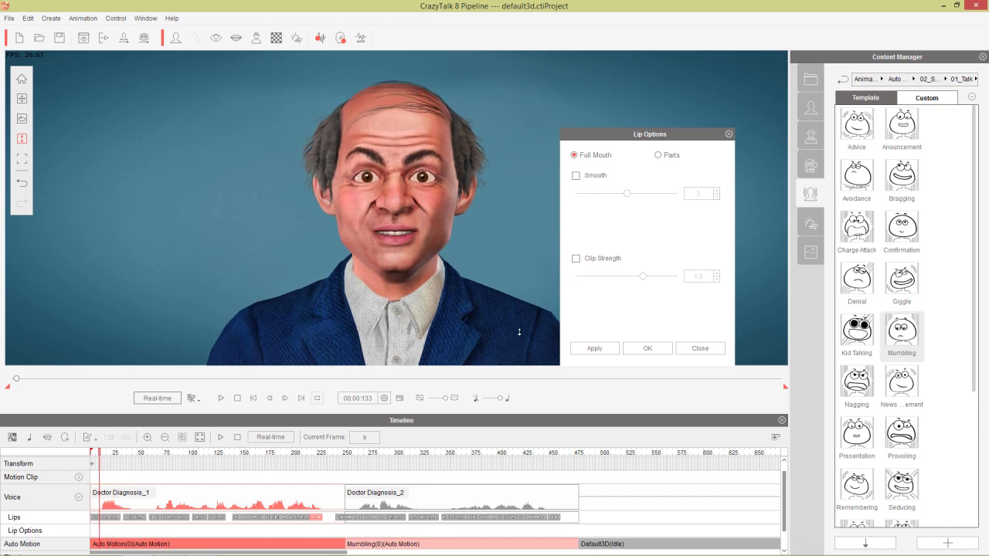
pyautogui.click(575, 259)
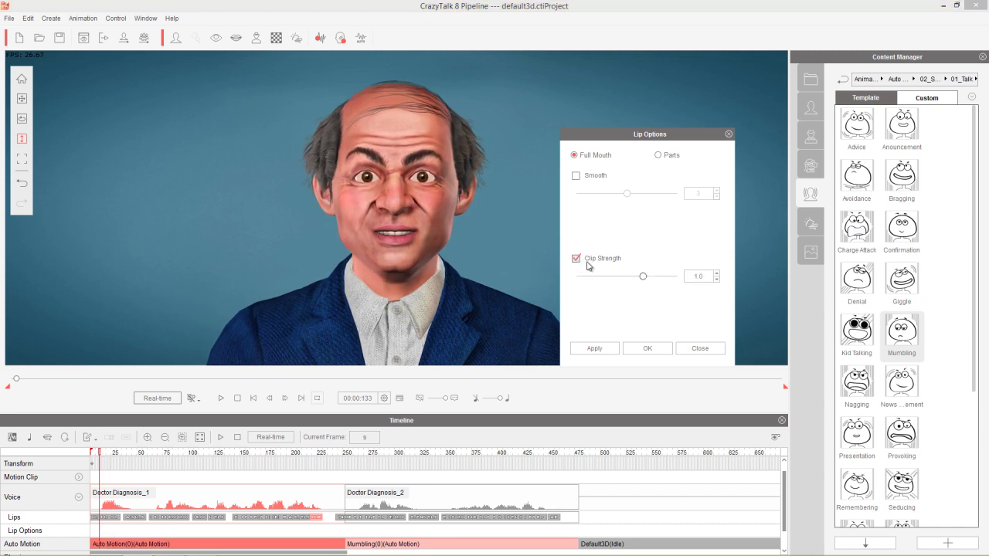
pyautogui.moveTo(642, 281); pyautogui.dragTo(584, 285)
pyautogui.click(601, 349)
pyautogui.click(605, 349)
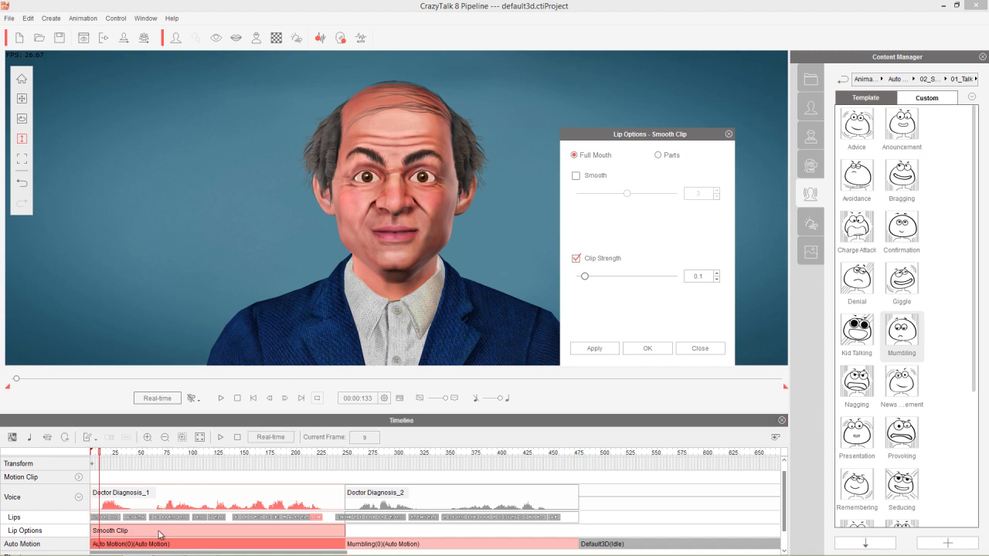
# - Replay the Doctor Diagnosis_1 clip from its start to examine the mouth motion at the reduced Clip Strength
pyautogui.click(87, 453)
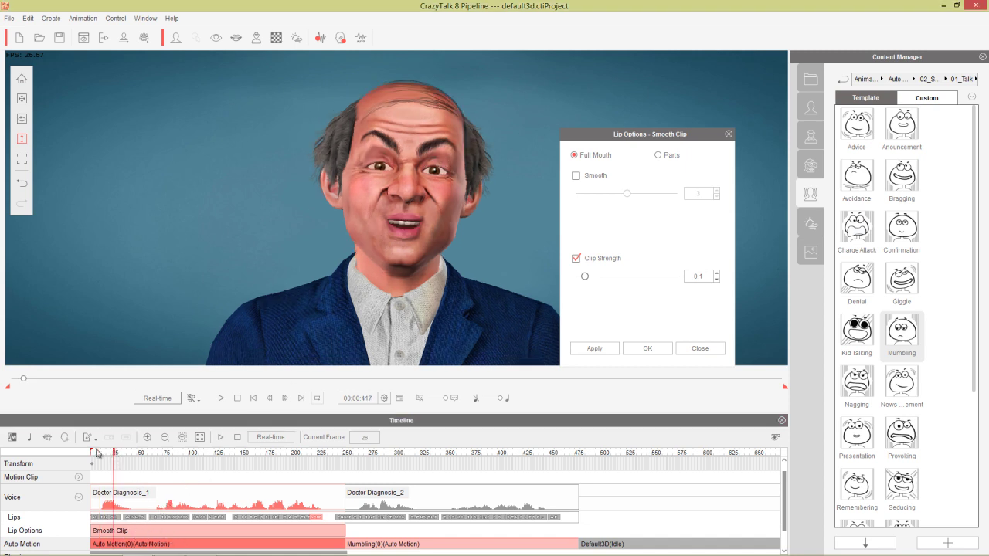
pyautogui.press('space')
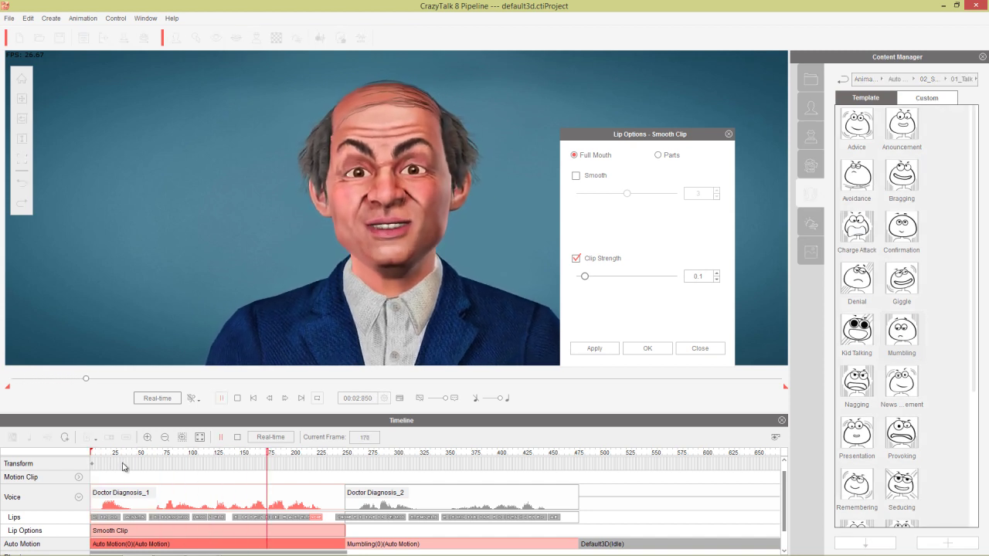
pyautogui.press('space')
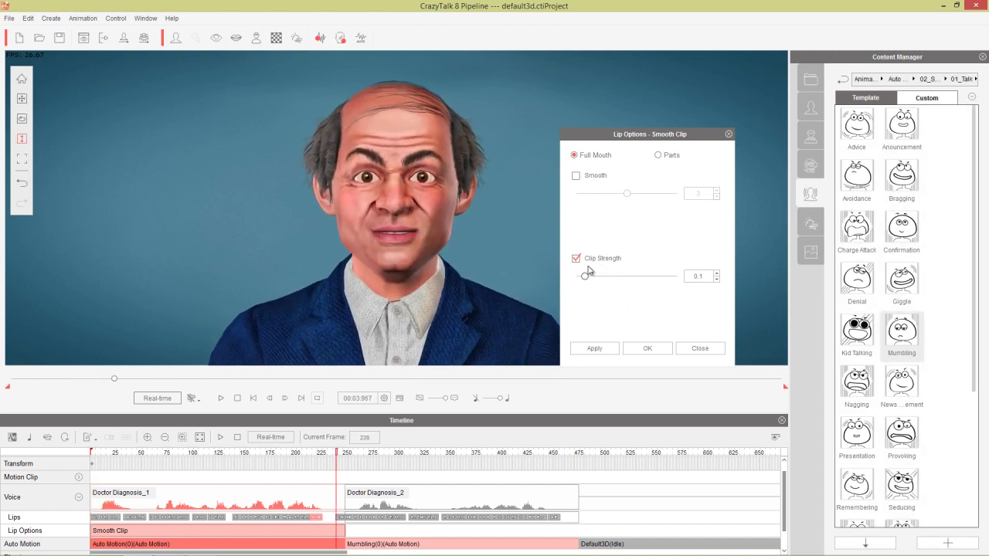
# - Set the Clip Strength of the Doctor Diagnosis_1 clip to 0.0, apply it and replay from about frame 50
pyautogui.moveTo(584, 278); pyautogui.dragTo(576, 279)
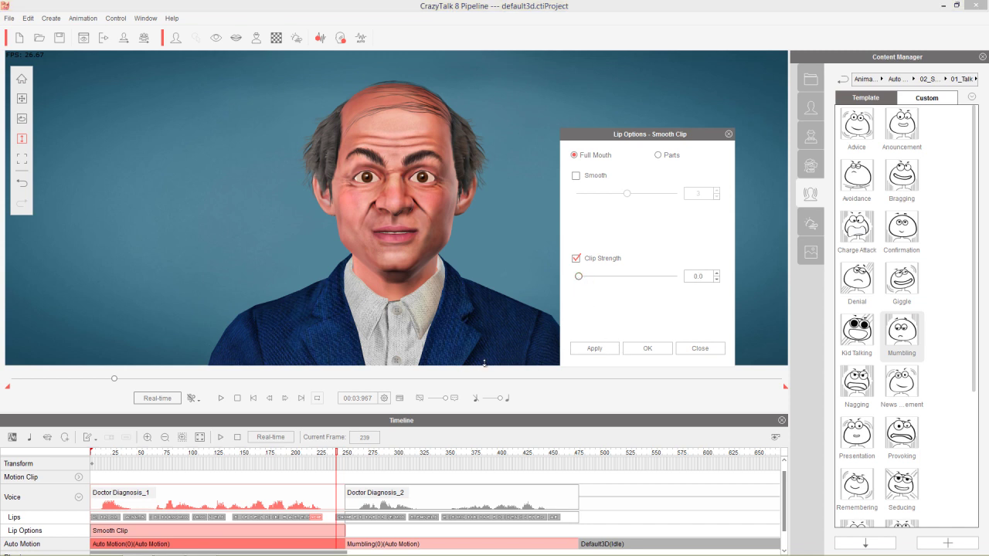
pyautogui.click(594, 348)
pyautogui.click(143, 454)
pyautogui.press('space')
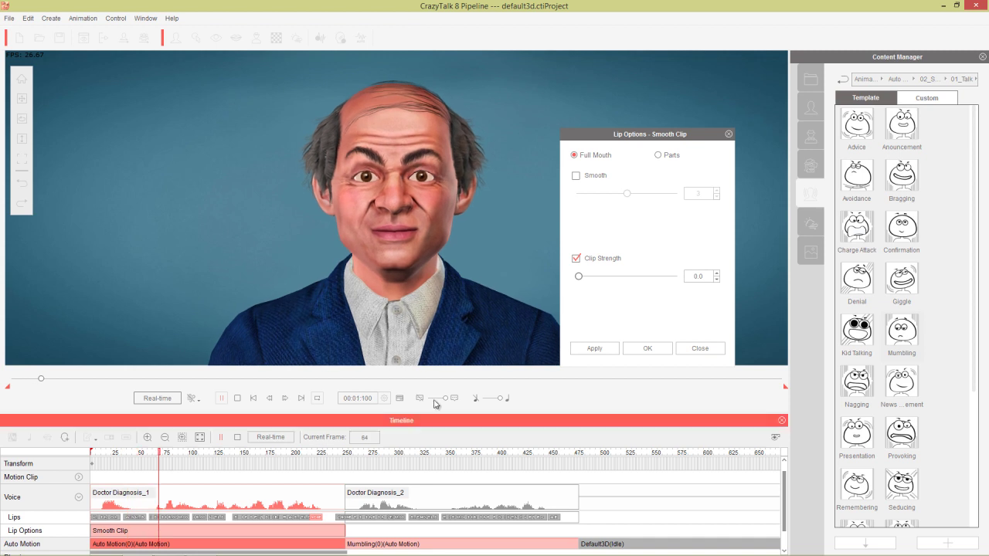
pyautogui.press('space')
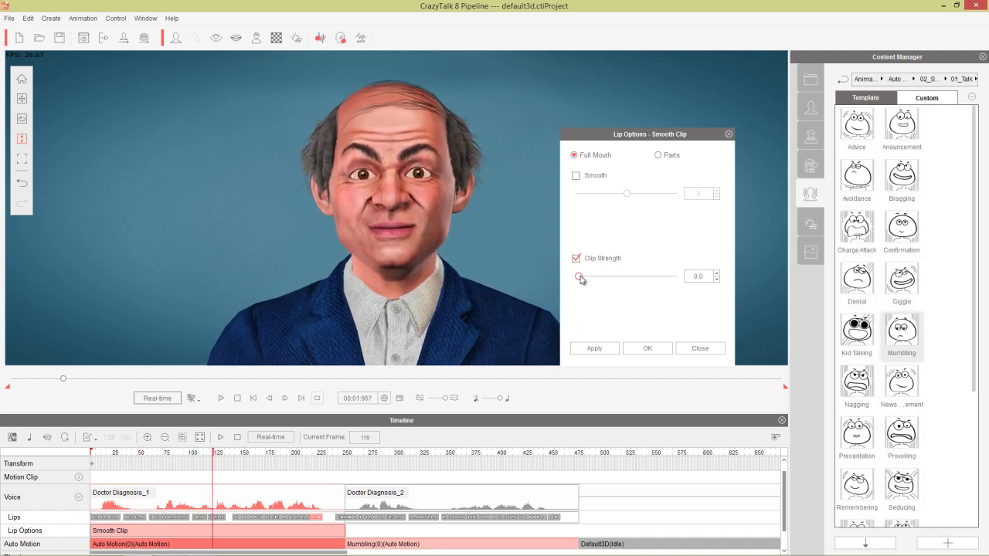
# - Raise the Clip Strength of the Doctor Diagnosis_1 clip to 1.5, apply it and replay the clip from its start
pyautogui.moveTo(581, 279); pyautogui.dragTo(675, 280)
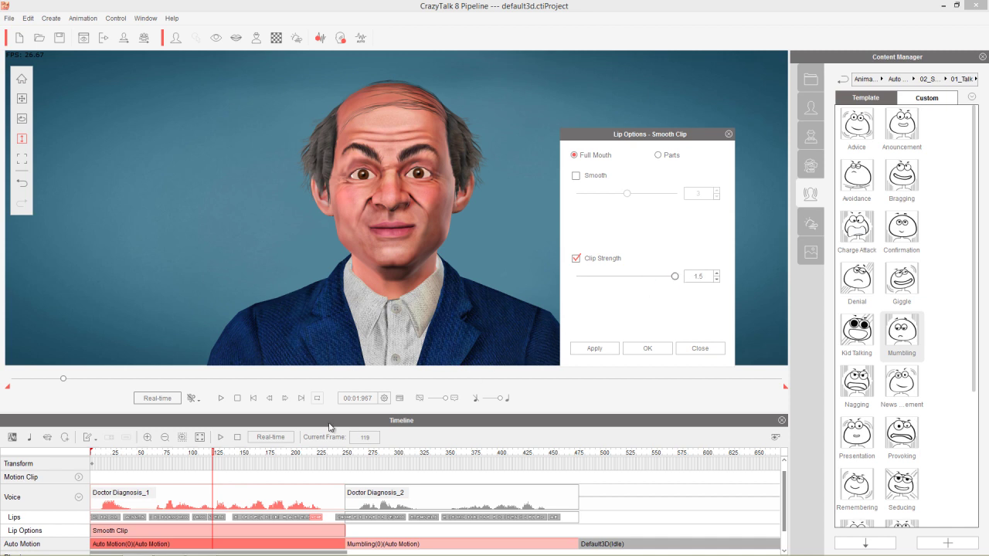
pyautogui.click(578, 349)
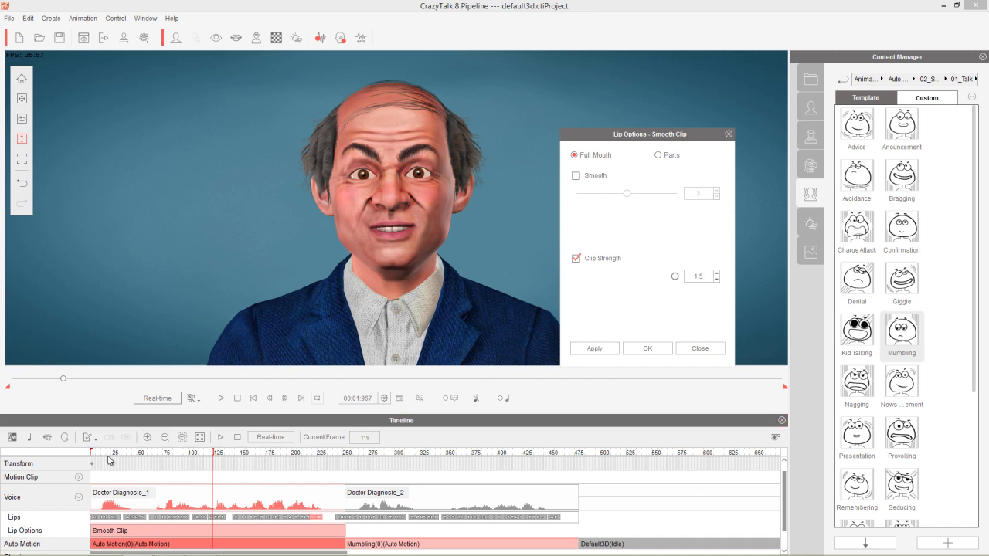
pyautogui.click(93, 452)
pyautogui.press('space')
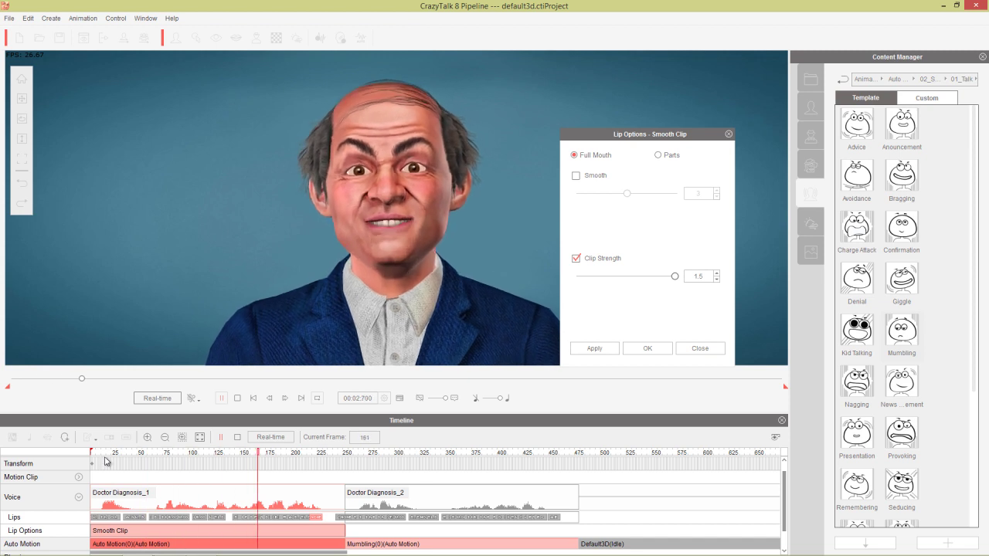
pyautogui.press('space')
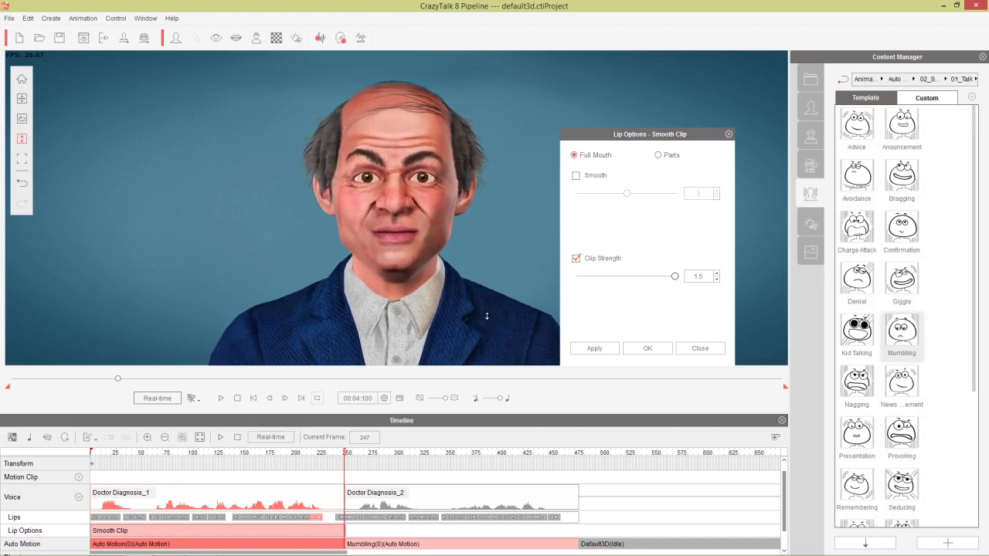
# - Scrub and replay the second half of the Doctor Diagnosis_1 clip with Smooth off to examine the exaggerated lips
pyautogui.moveTo(278, 458); pyautogui.dragTo(257, 457)
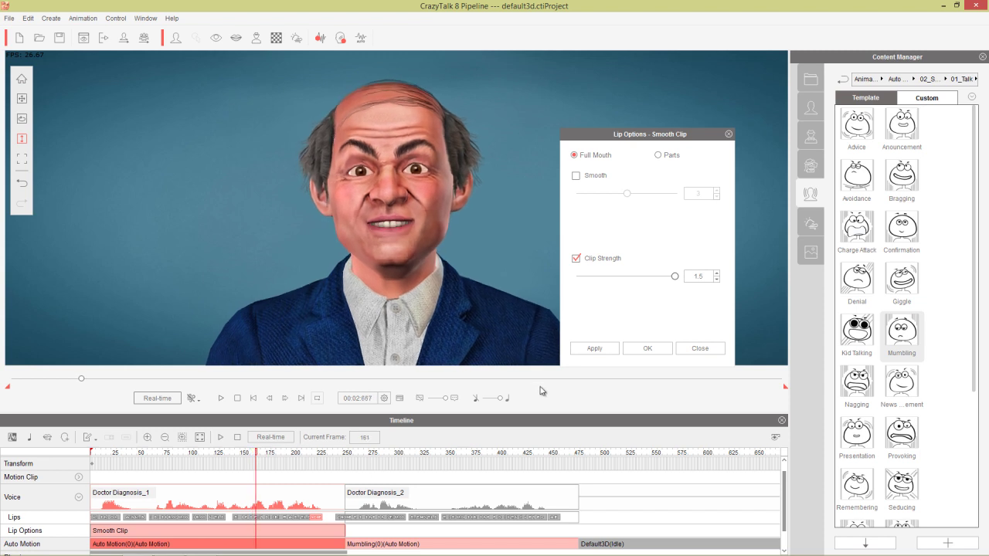
pyautogui.click(585, 178)
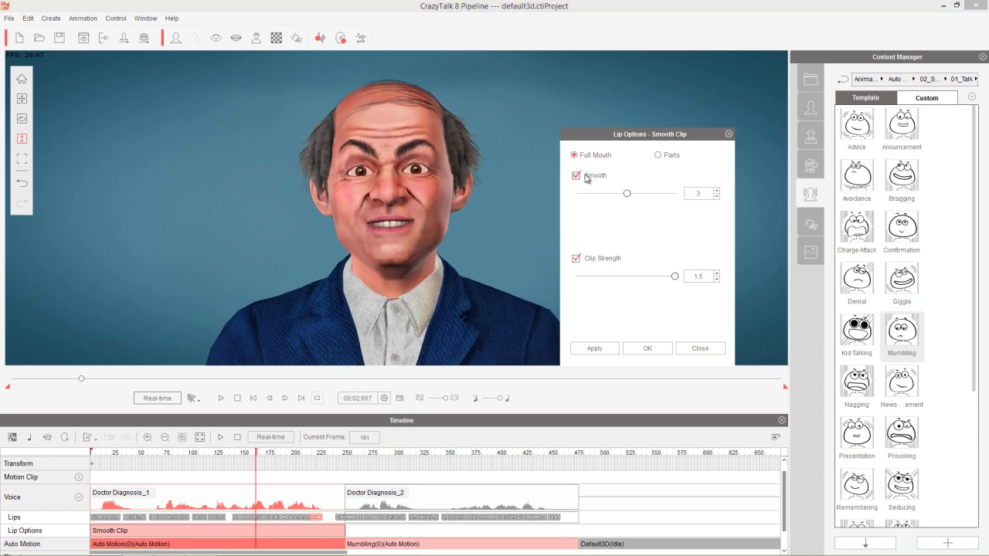
pyautogui.press('space')
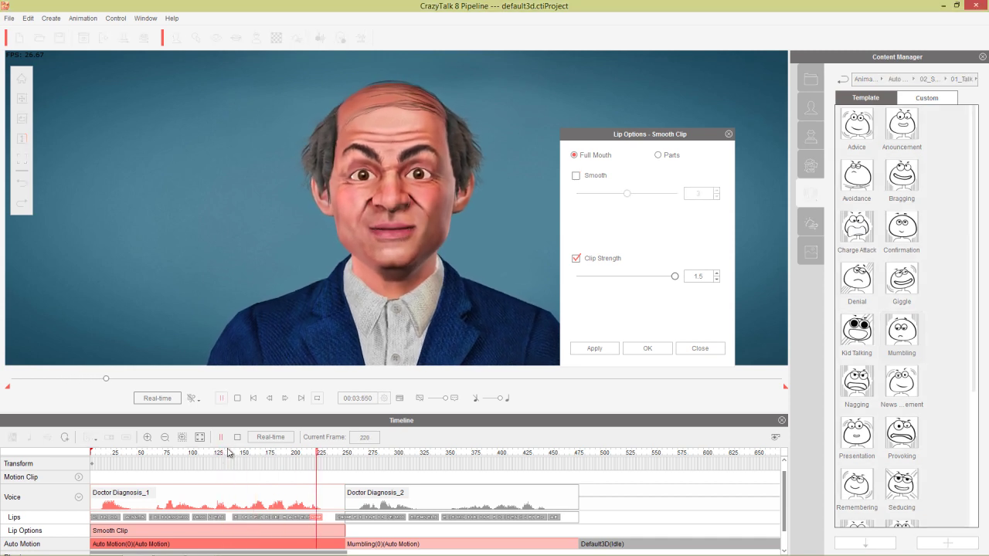
pyautogui.press('space')
pyautogui.moveTo(238, 452); pyautogui.dragTo(229, 457)
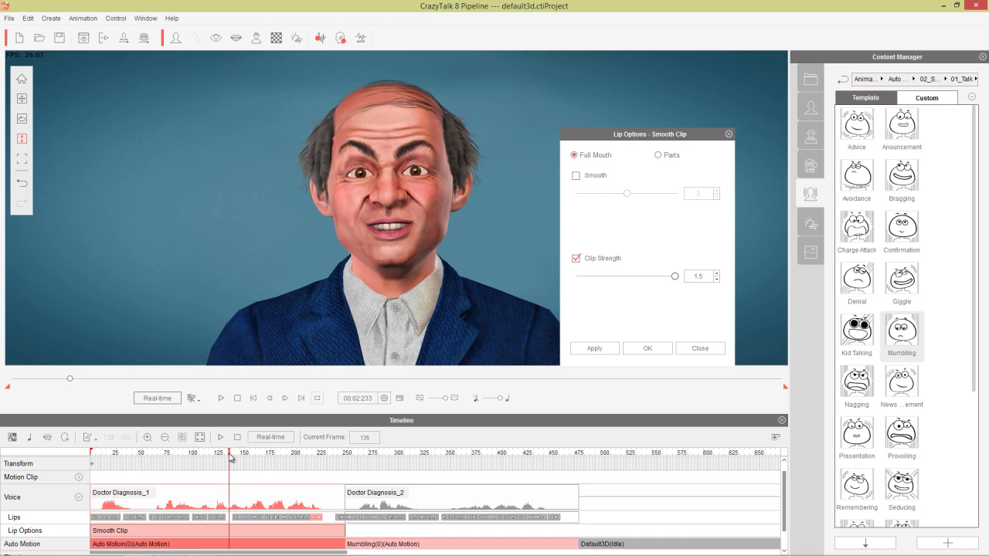
# - Enable Smooth for the Doctor Diagnosis_1 clip, set it to 5, apply it and replay the clip
pyautogui.click(575, 177)
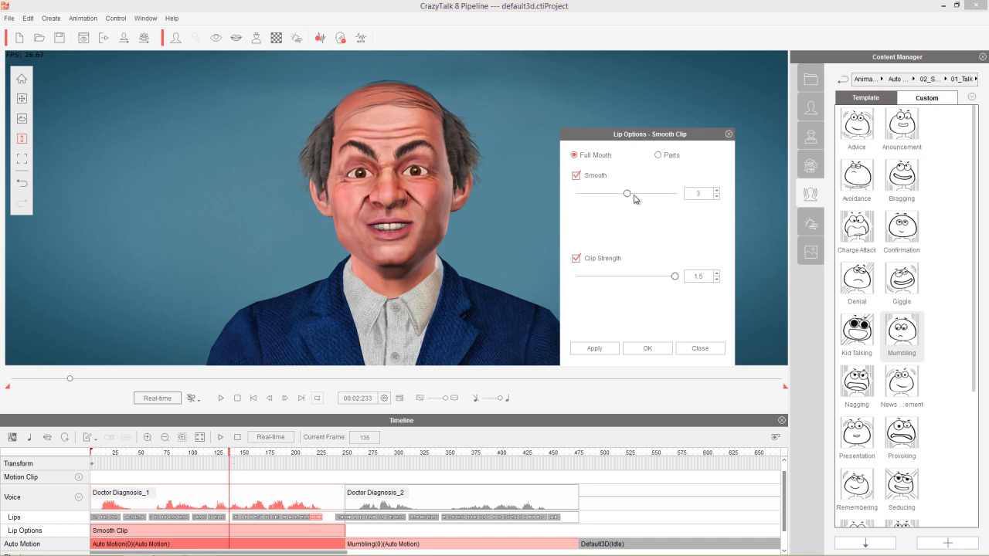
pyautogui.moveTo(630, 197); pyautogui.dragTo(681, 199)
pyautogui.click(604, 348)
pyautogui.click(114, 452)
pyautogui.press('space')
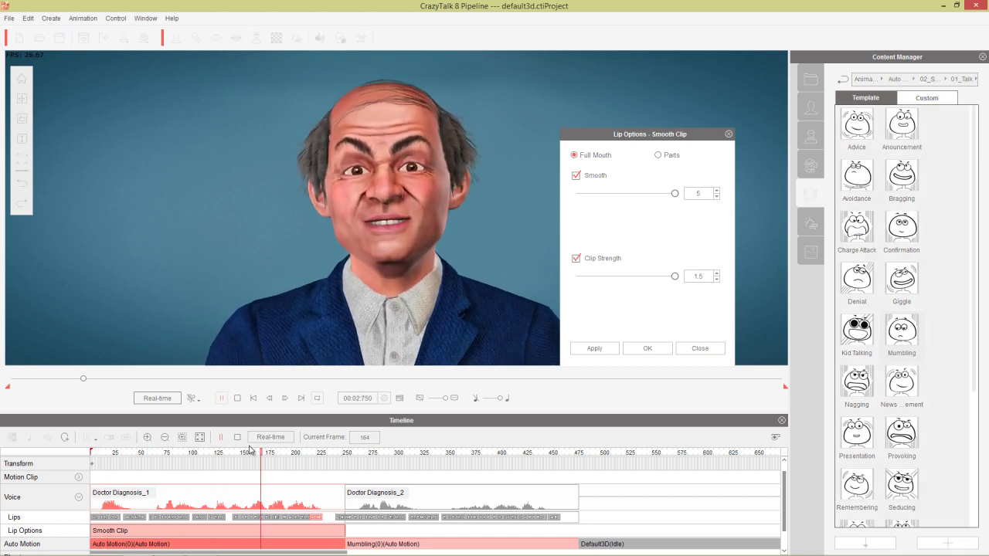
pyautogui.press('space')
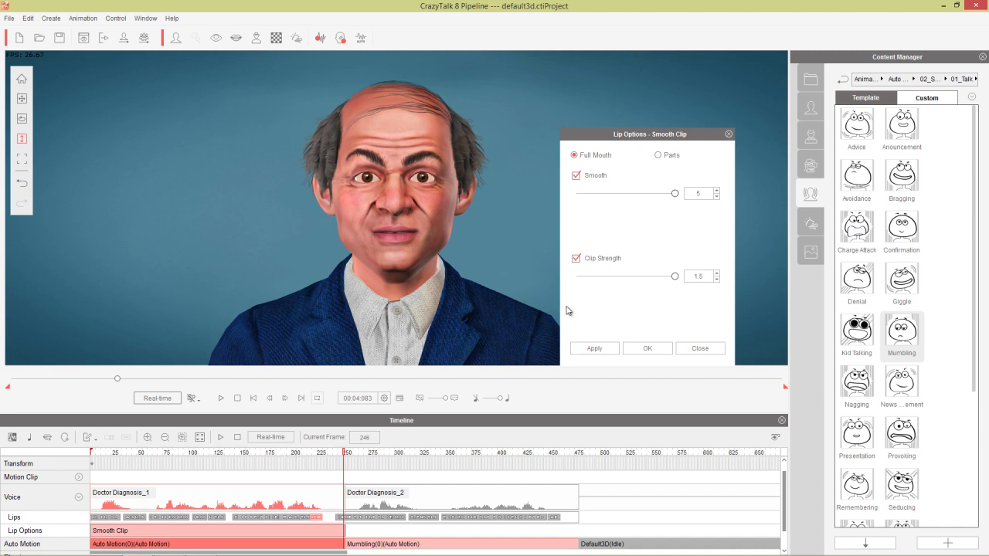
# - Lower Smooth for the Doctor Diagnosis_1 clip to 1, apply it and replay the clip from its start
pyautogui.moveTo(675, 194); pyautogui.dragTo(579, 194)
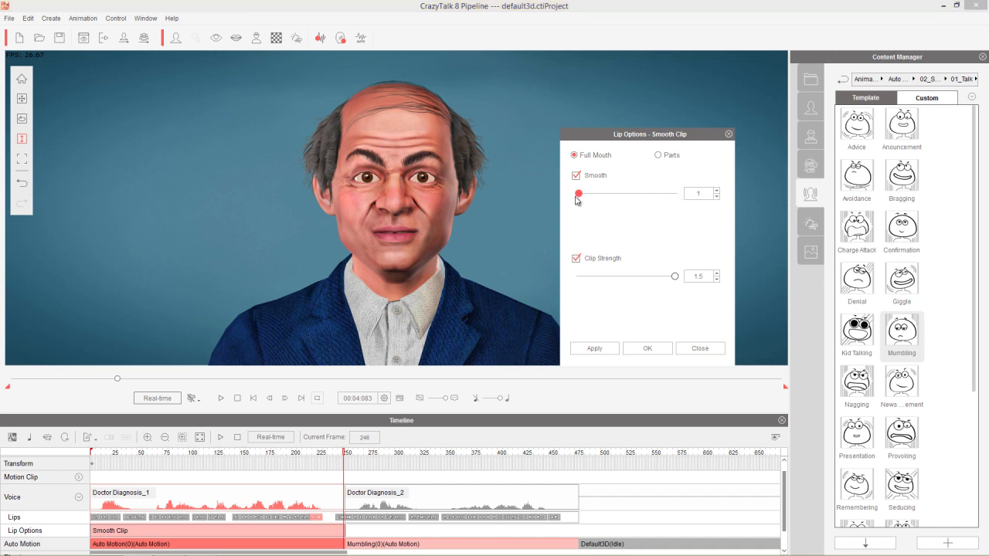
pyautogui.click(605, 348)
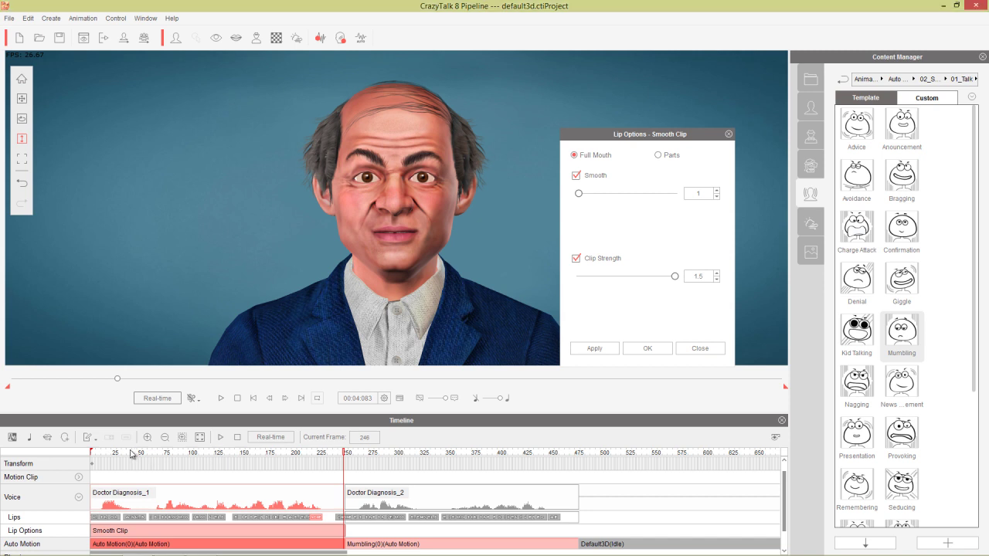
pyautogui.click(92, 459)
pyautogui.press('space')
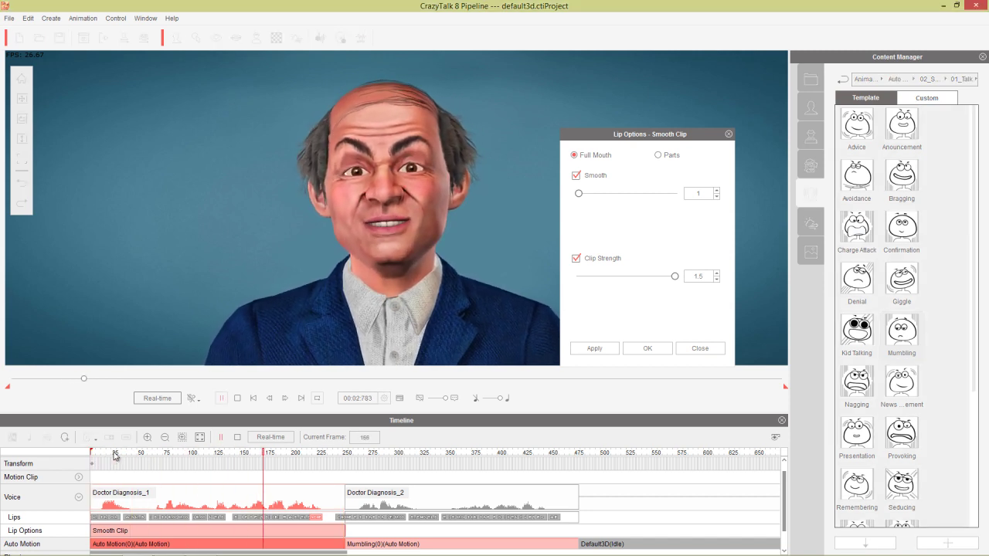
pyautogui.click(221, 398)
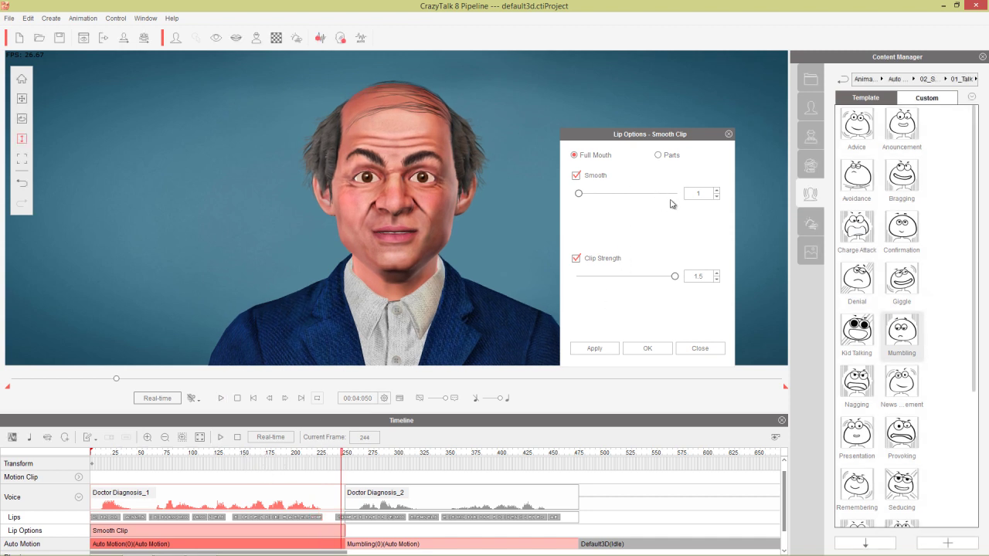
# - Disable Smooth for the Doctor Diagnosis_1 clip, apply the change and replay the lips for comparison
pyautogui.click(595, 177)
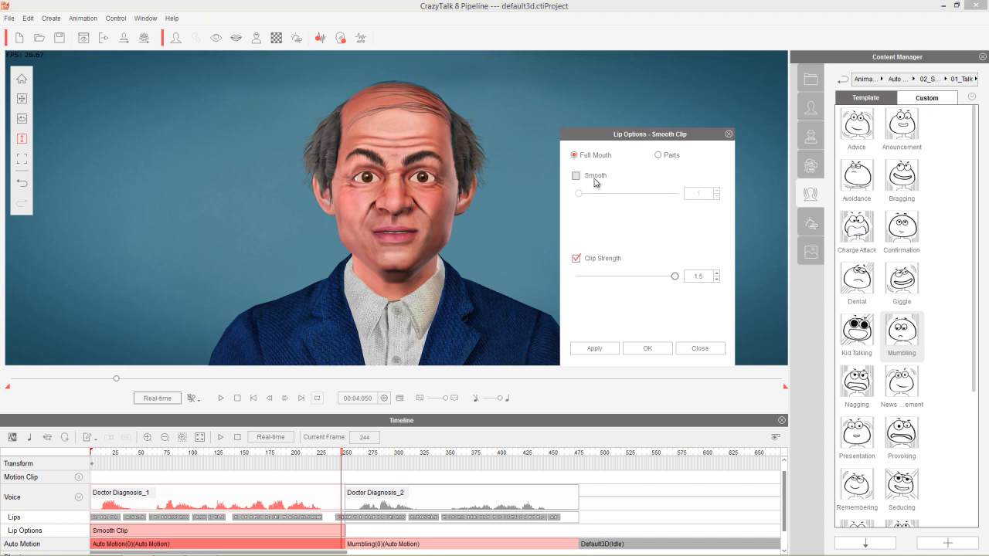
pyautogui.click(594, 348)
pyautogui.press('space')
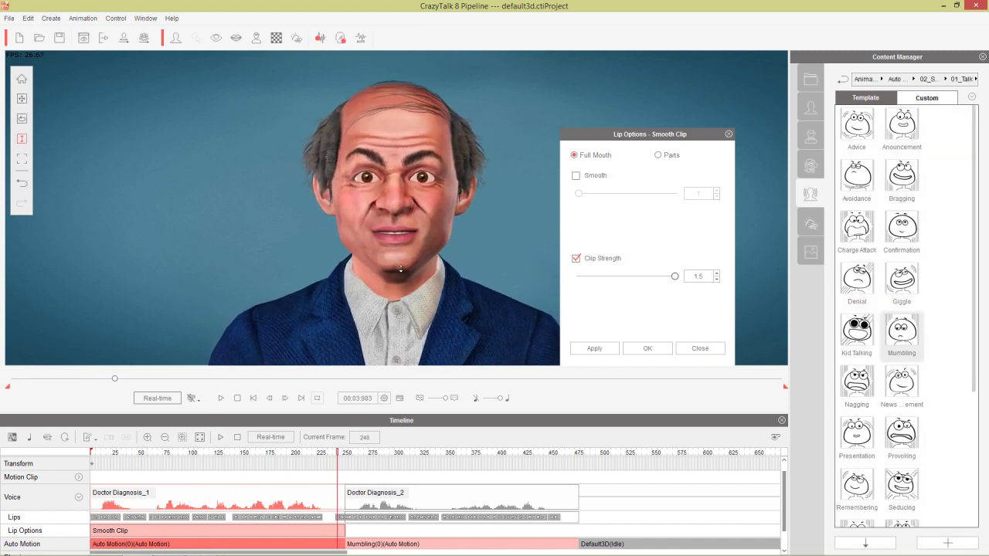
# - Re-enable Smooth for the Doctor Diagnosis_1 clip at 2, apply it and replay the clip
pyautogui.click(577, 176)
pyautogui.moveTo(591, 196); pyautogui.dragTo(604, 196)
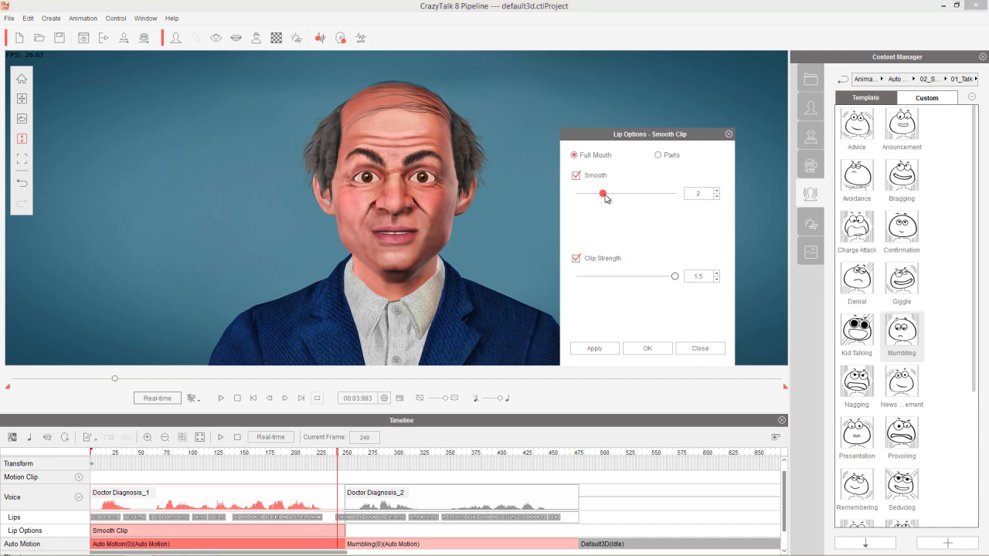
pyautogui.click(592, 347)
pyautogui.click(109, 455)
pyautogui.press('space')
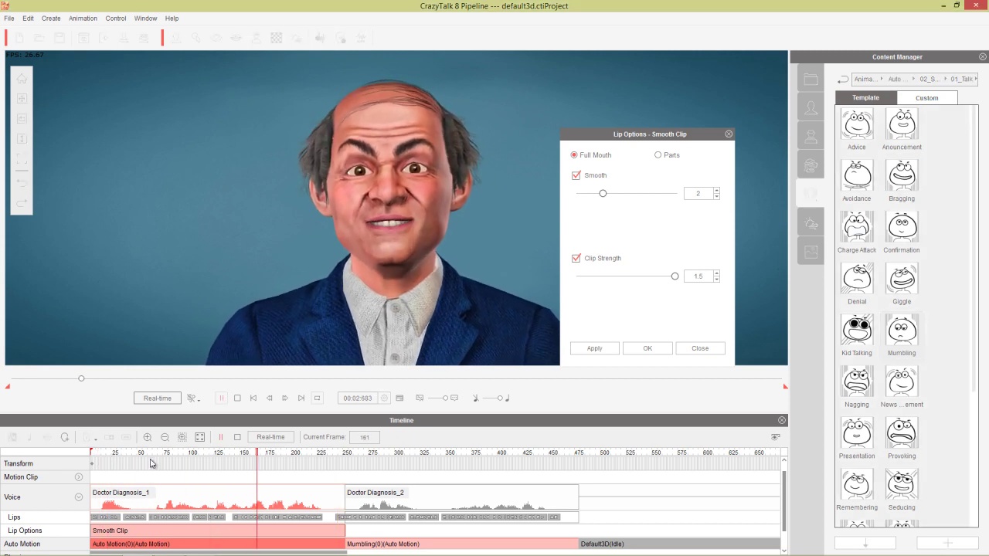
pyautogui.press('space')
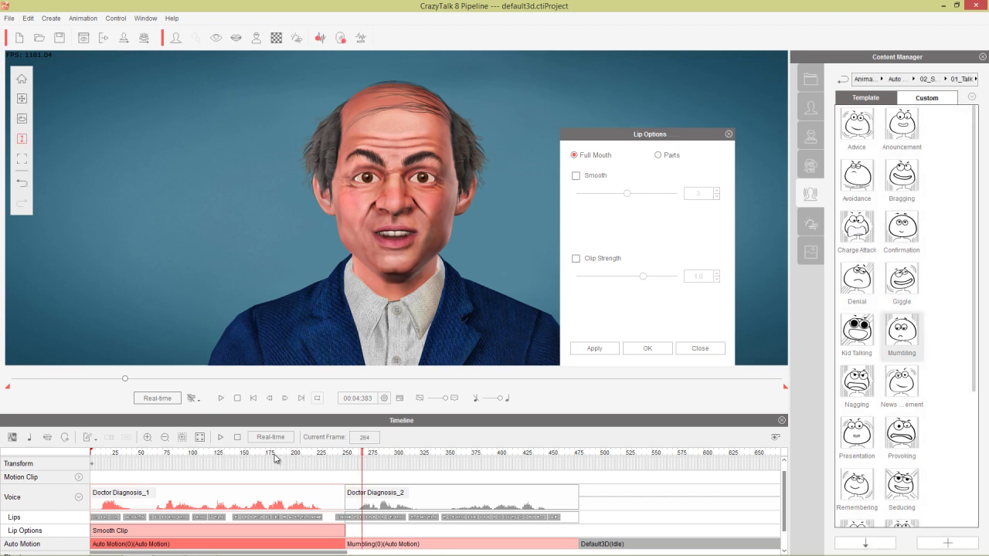
# - Scrub from the Doctor Diagnosis_1 clip into Doctor Diagnosis_2 and replay the second clip to examine its lip motion
pyautogui.click(274, 459)
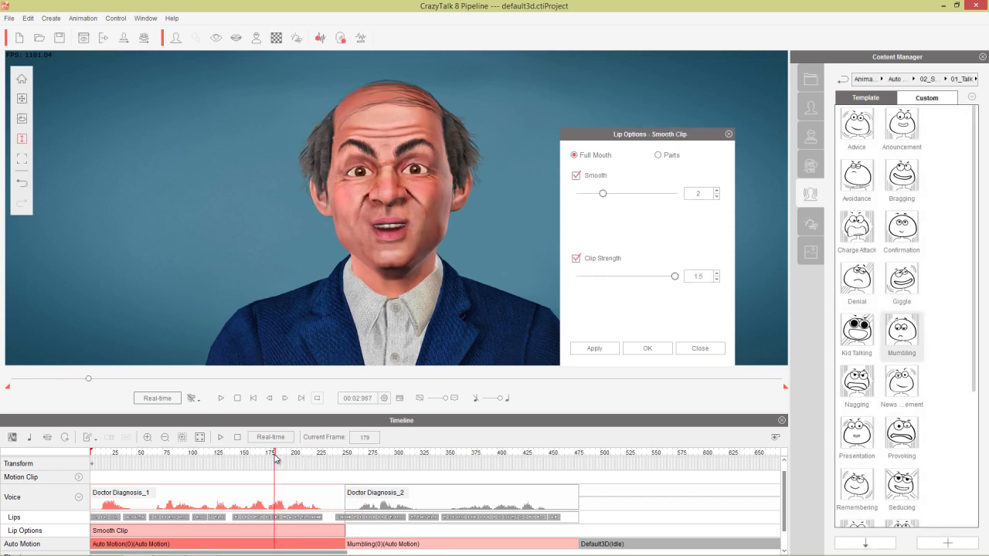
pyautogui.moveTo(274, 459); pyautogui.dragTo(351, 456)
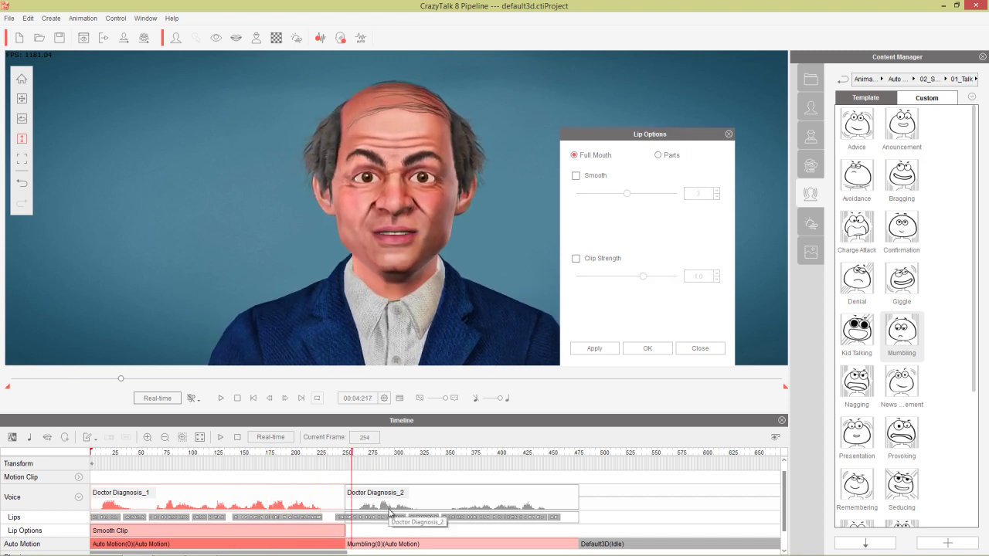
pyautogui.moveTo(363, 457); pyautogui.dragTo(347, 457)
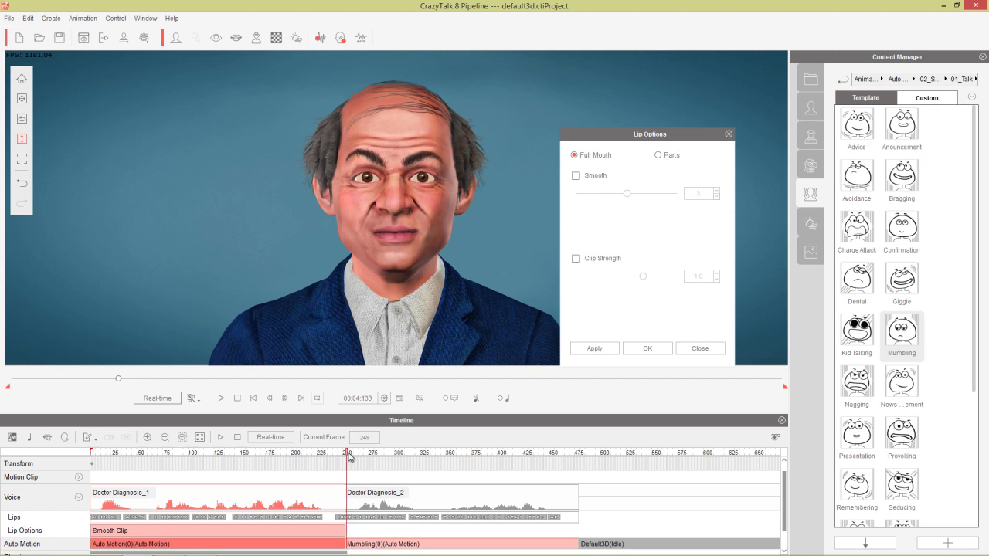
pyautogui.press('space')
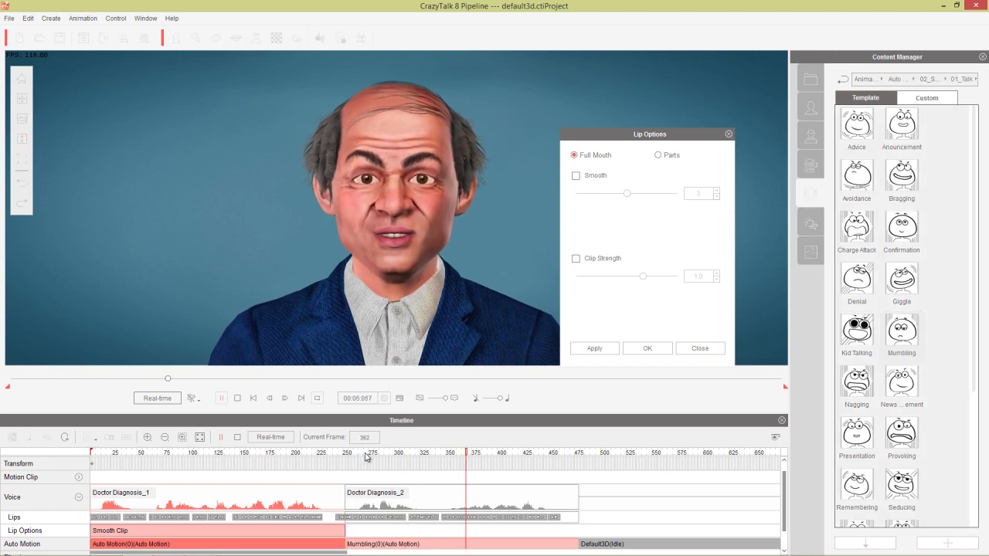
pyautogui.press('space')
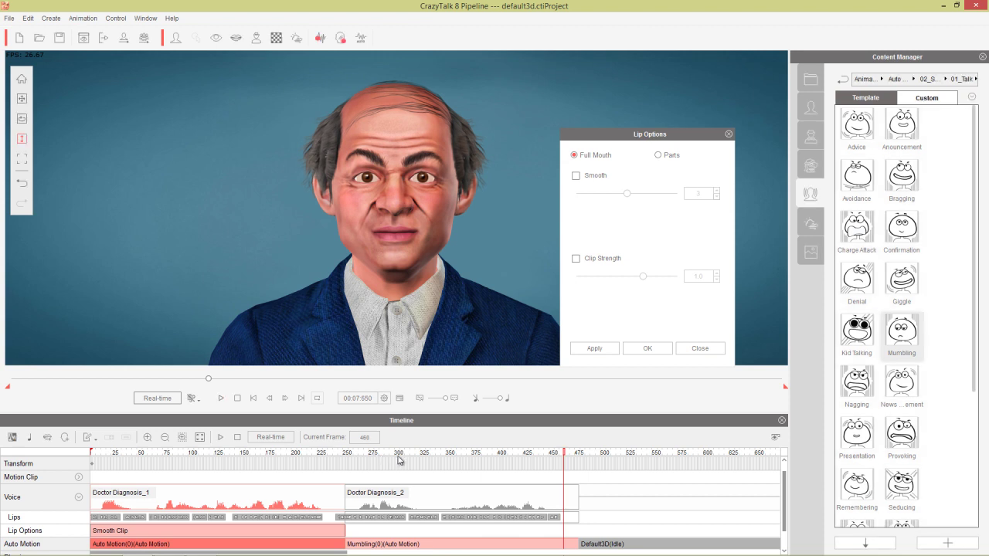
pyautogui.moveTo(397, 456); pyautogui.dragTo(371, 456)
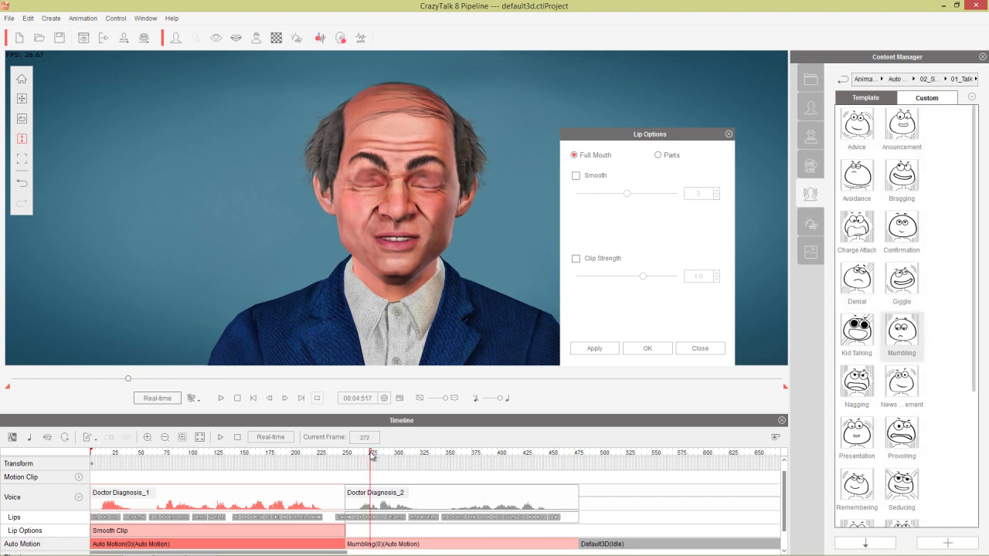
# - Enable Smooth at 4 and Clip Strength at 0.7 for the Doctor Diagnosis_2 clip from about frame 259, and apply them
pyautogui.click(377, 544)
pyautogui.moveTo(378, 456); pyautogui.dragTo(357, 457)
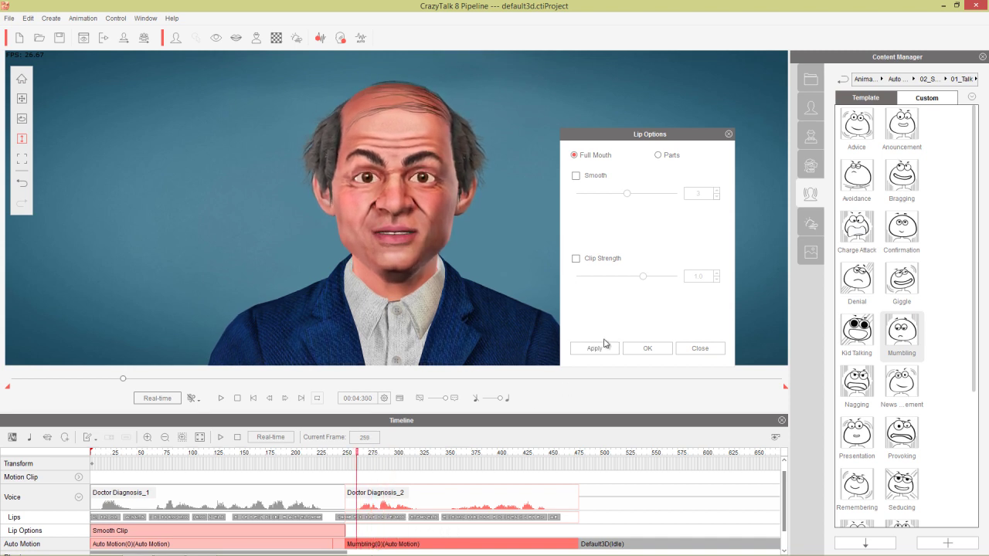
pyautogui.click(593, 180)
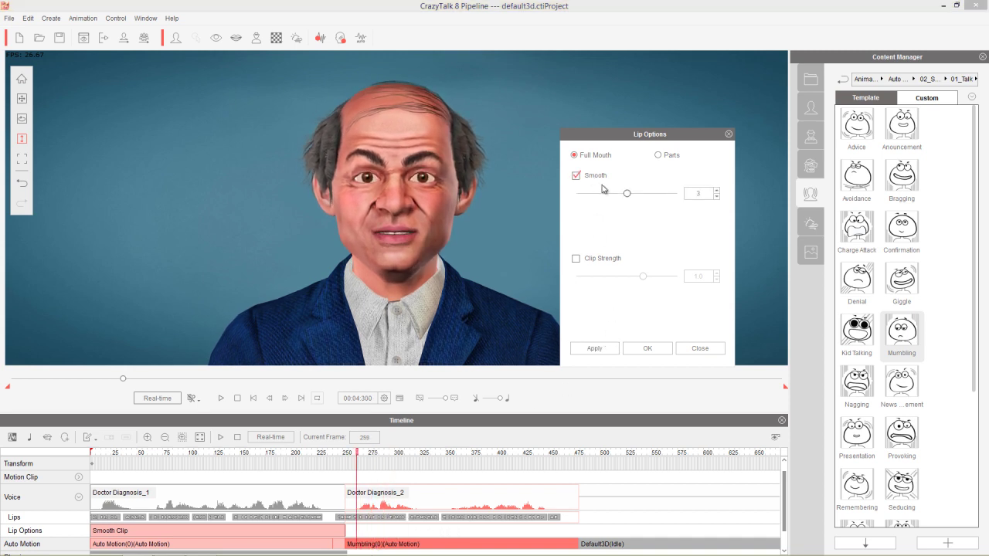
pyautogui.click(607, 262)
pyautogui.moveTo(645, 279); pyautogui.dragTo(626, 283)
pyautogui.moveTo(625, 194); pyautogui.dragTo(649, 194)
pyautogui.click(617, 348)
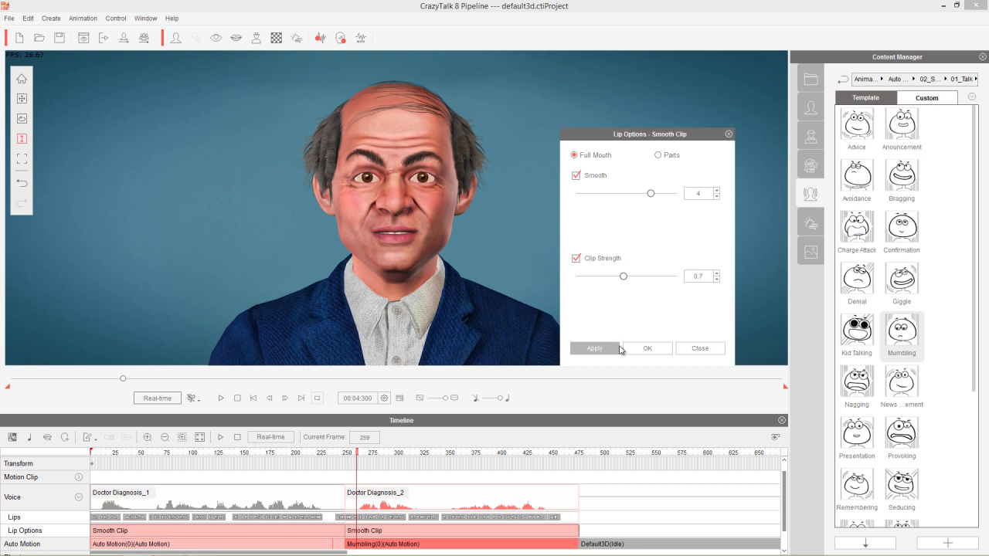
# - Replay Doctor Diagnosis_2, try Smooth at 5 for the clip, apply it and replay to compare the lip motion
pyautogui.press('space')
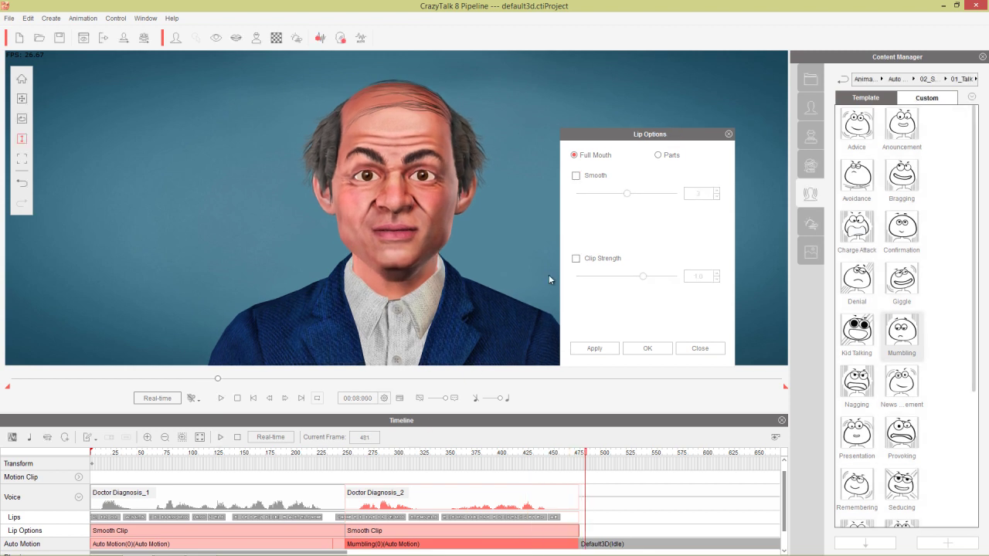
pyautogui.click(463, 452)
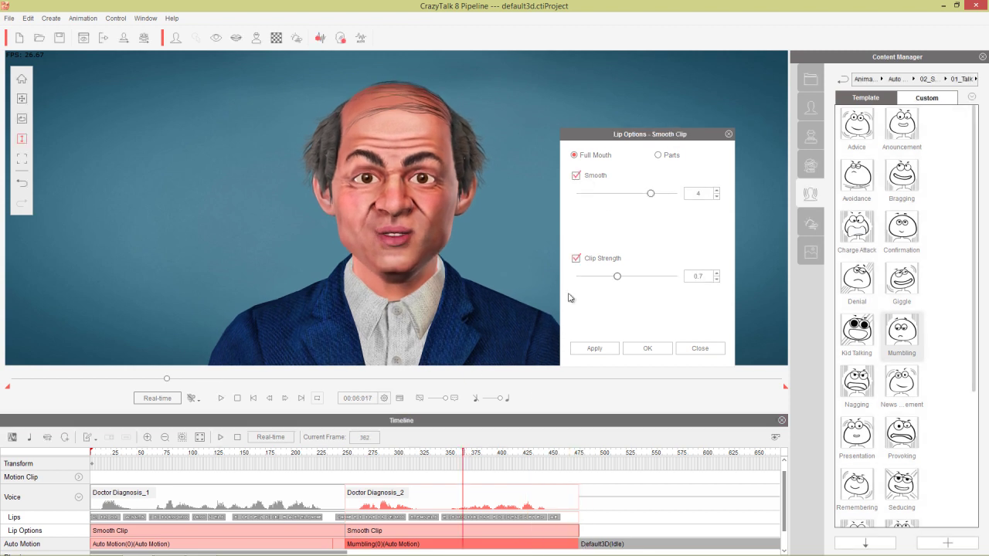
pyautogui.moveTo(651, 193); pyautogui.dragTo(690, 199)
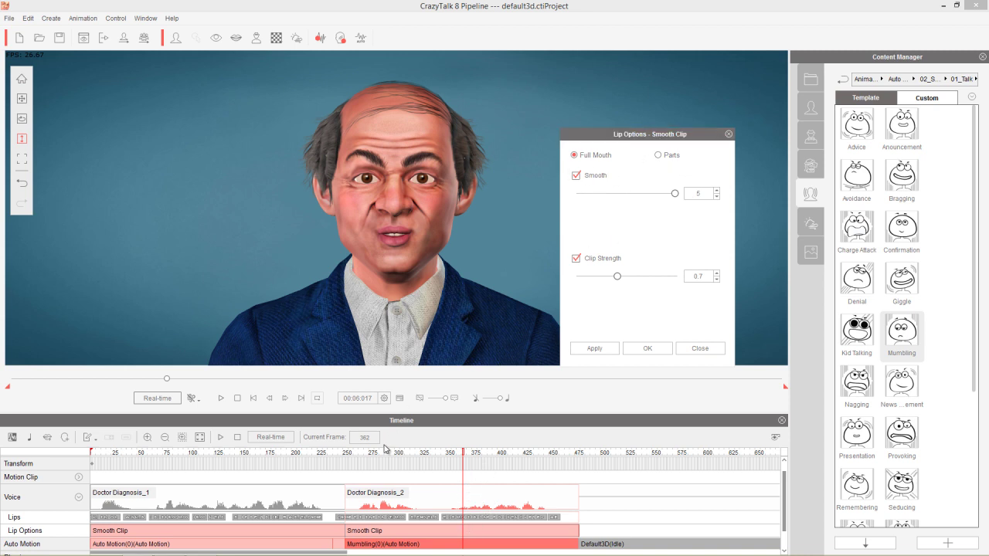
pyautogui.click(595, 353)
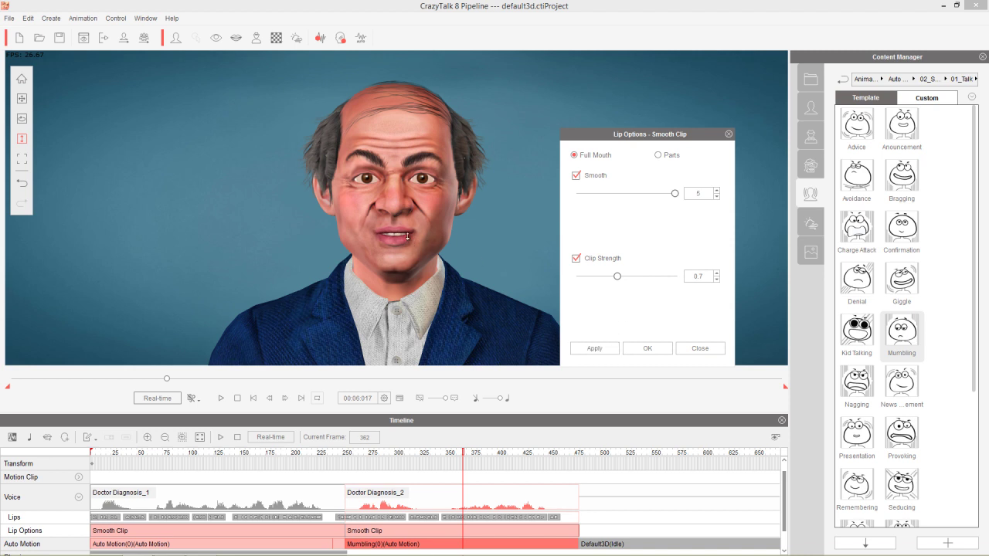
pyautogui.click(350, 455)
pyautogui.press('space')
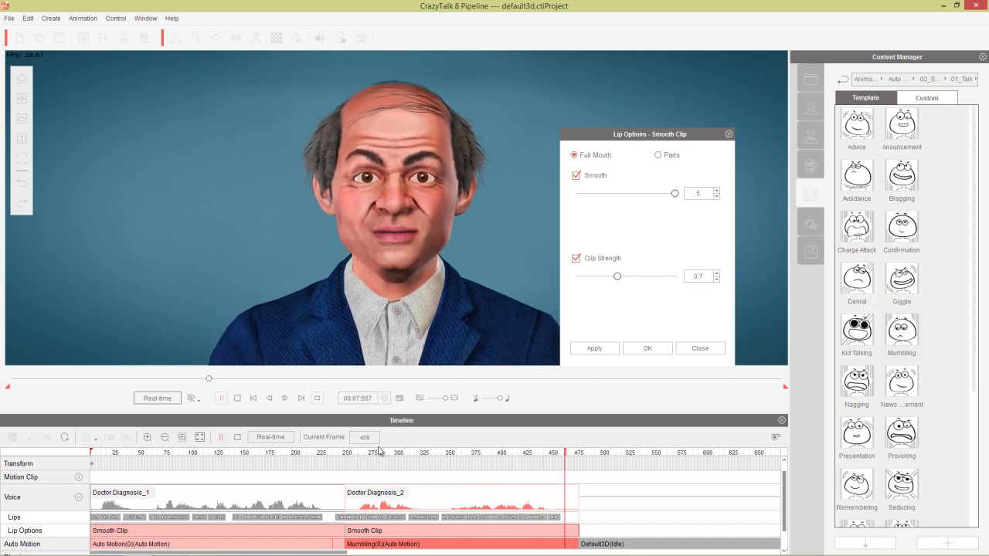
pyautogui.press('space')
# - Set Smooth back to 4 for the Doctor Diagnosis_2 clip, apply it and replay the clip
pyautogui.click(674, 194)
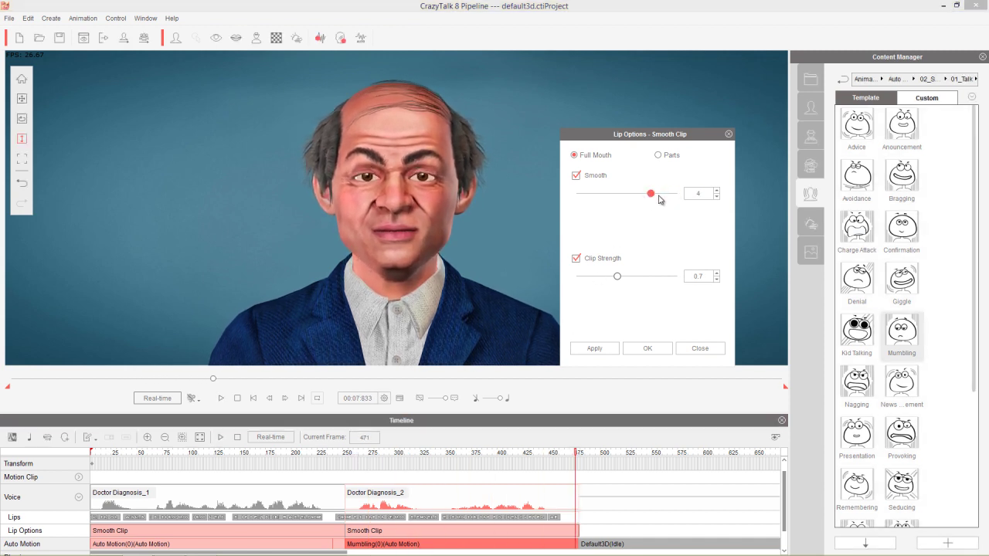
pyautogui.click(599, 348)
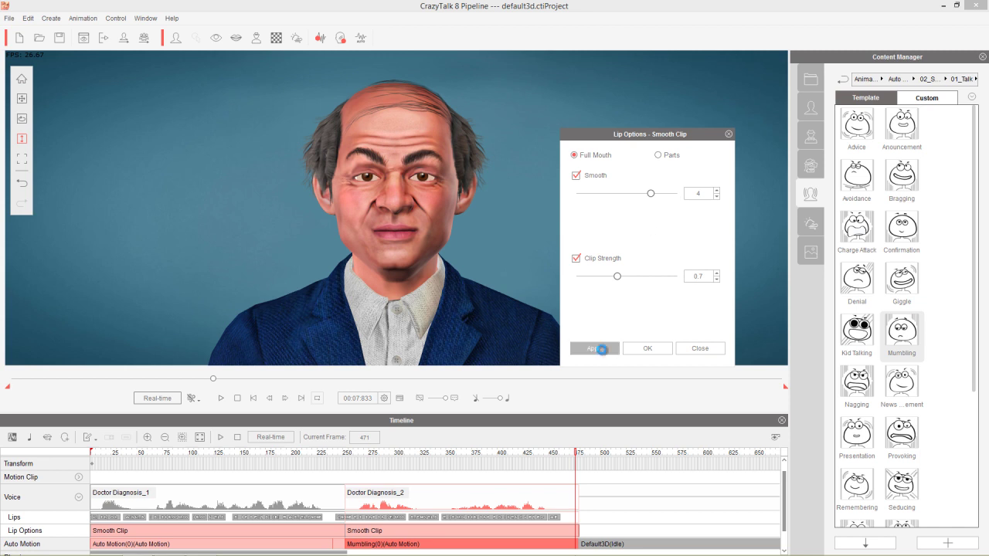
pyautogui.click(346, 457)
pyautogui.press('space')
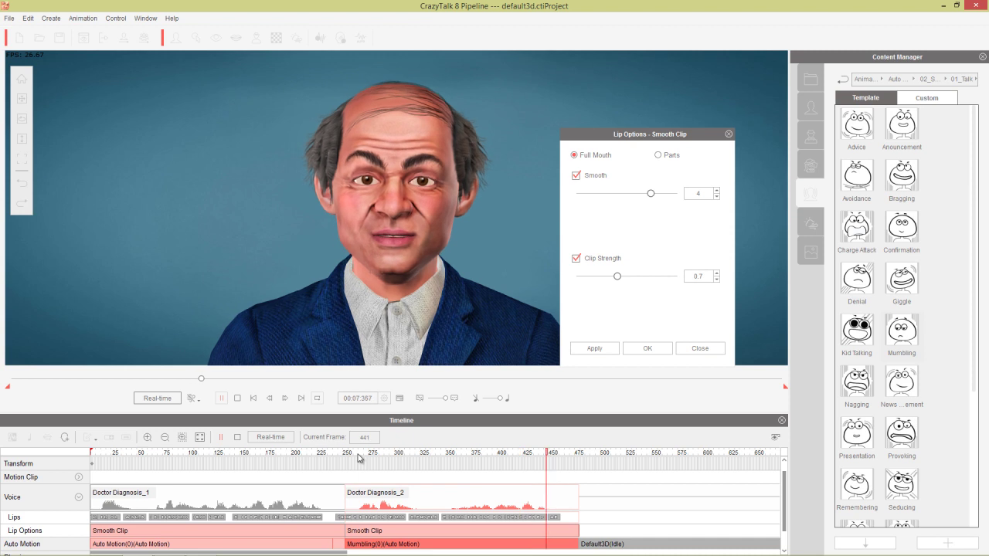
pyautogui.press('space')
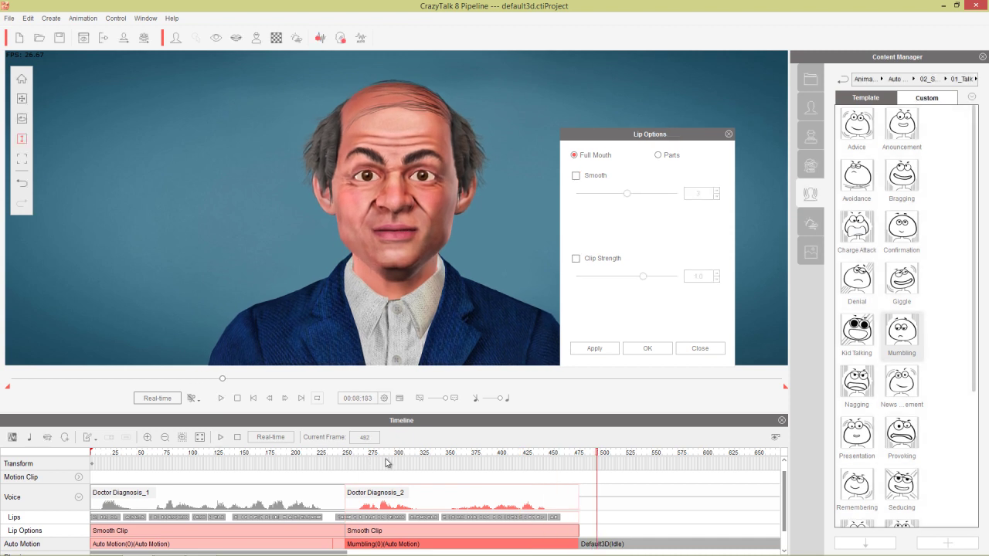
# - Set Clip Strength to 0.8 for the Doctor Diagnosis_2 clip, apply and replay it, and close the lip options
pyautogui.moveTo(388, 453); pyautogui.dragTo(438, 456)
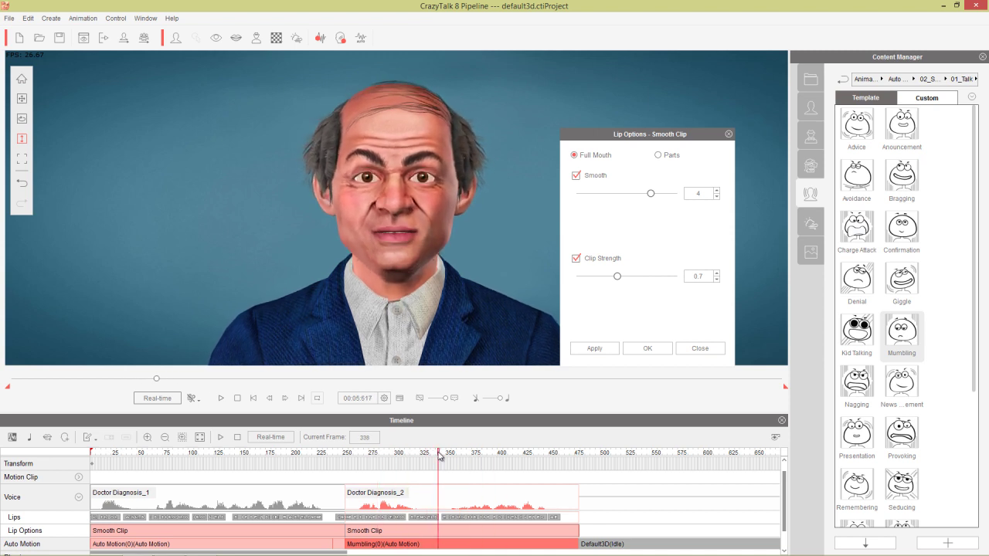
pyautogui.moveTo(617, 280); pyautogui.dragTo(626, 279)
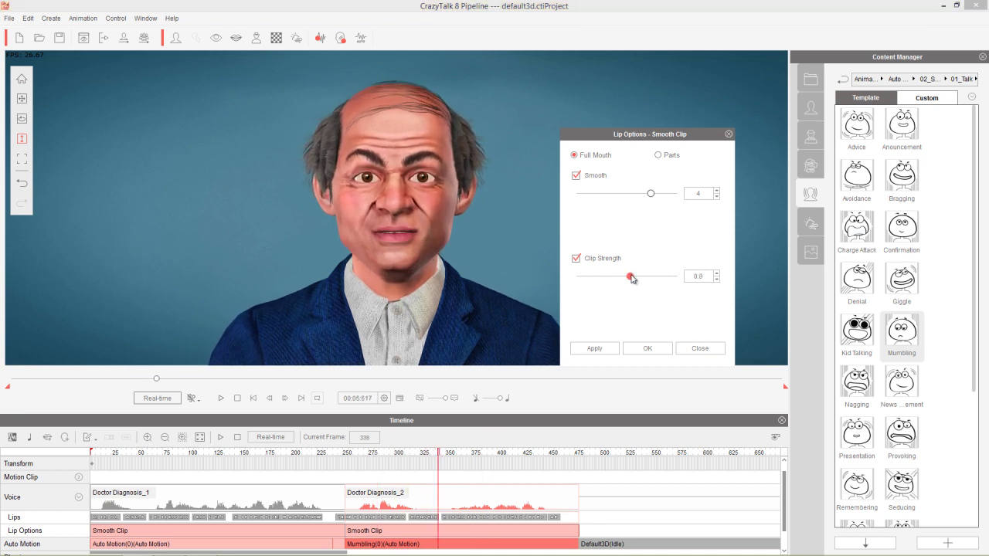
pyautogui.click(594, 347)
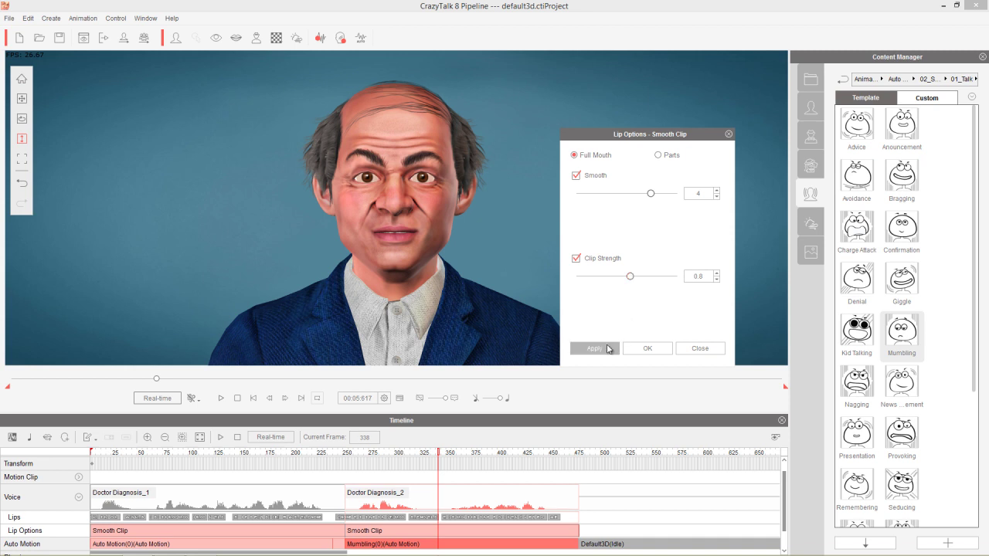
pyautogui.click(345, 455)
pyautogui.press('space')
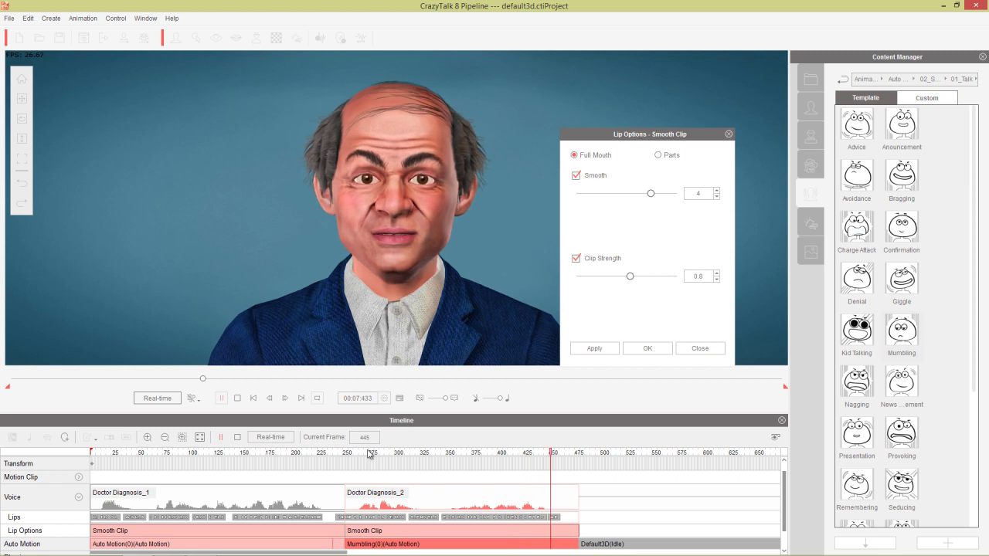
pyautogui.click(728, 133)
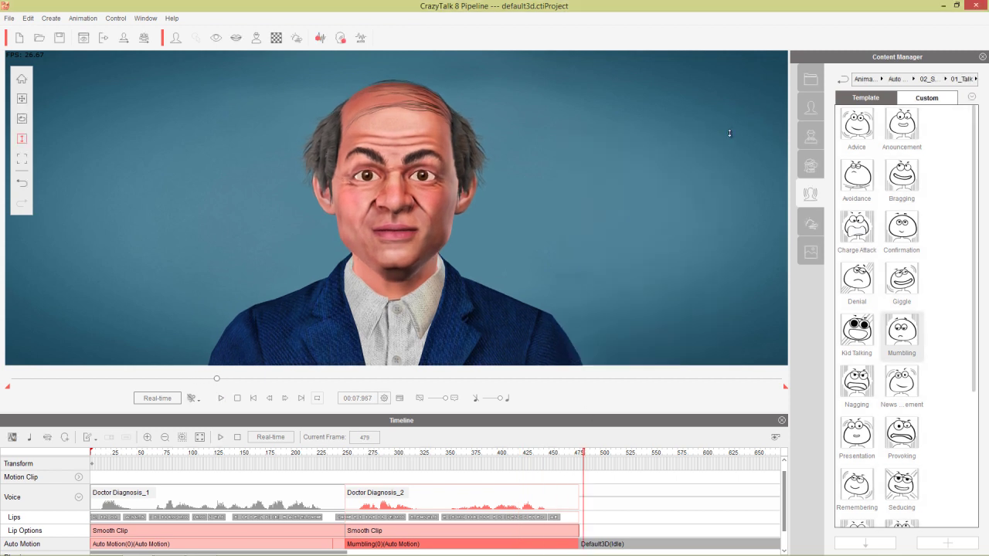
pyautogui.click(383, 422)
# - Return to frame 1, turn off Look at Camera and scrub to about frame 206 to examine the gaze
pyautogui.moveTo(114, 455); pyautogui.dragTo(85, 457)
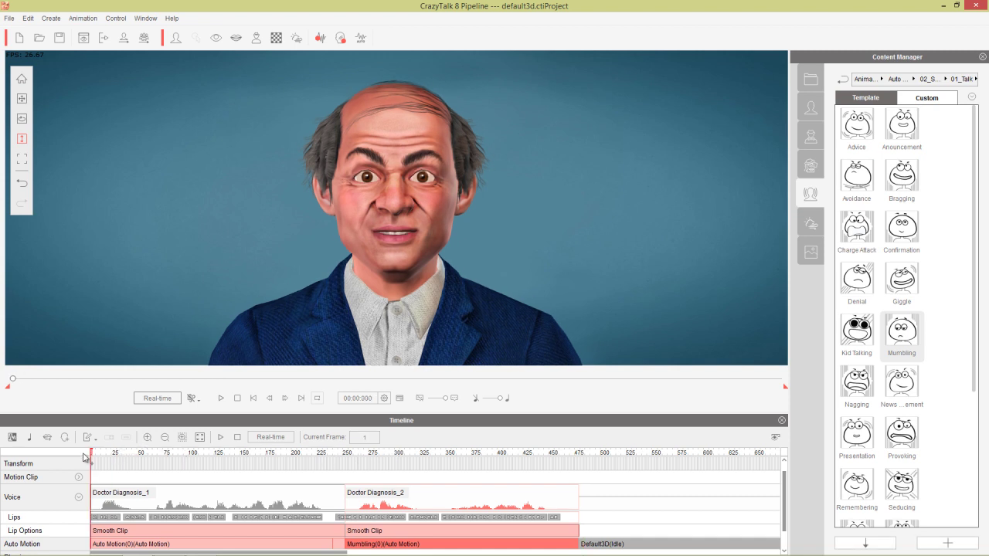
pyautogui.click(29, 18)
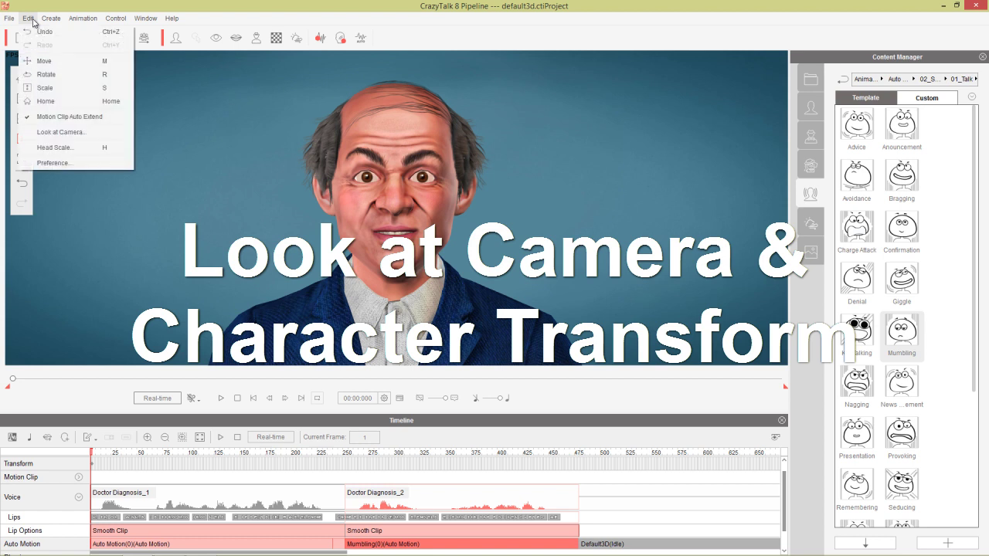
pyautogui.click(73, 132)
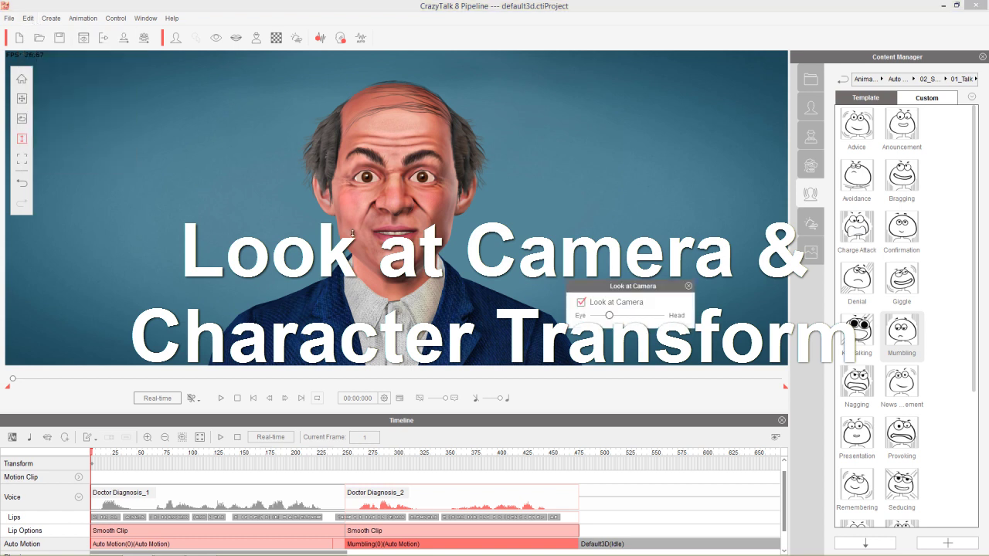
pyautogui.click(581, 303)
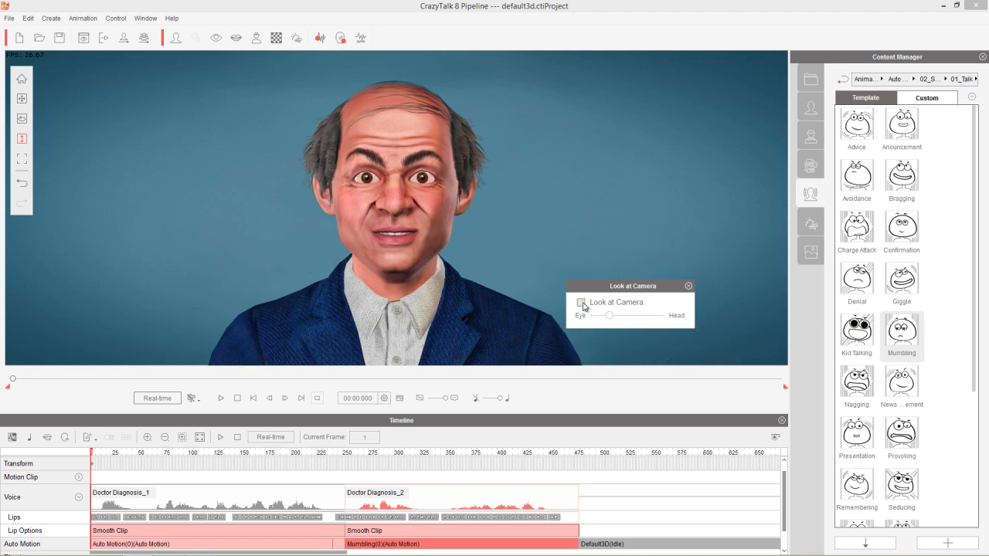
pyautogui.moveTo(138, 455); pyautogui.dragTo(302, 448)
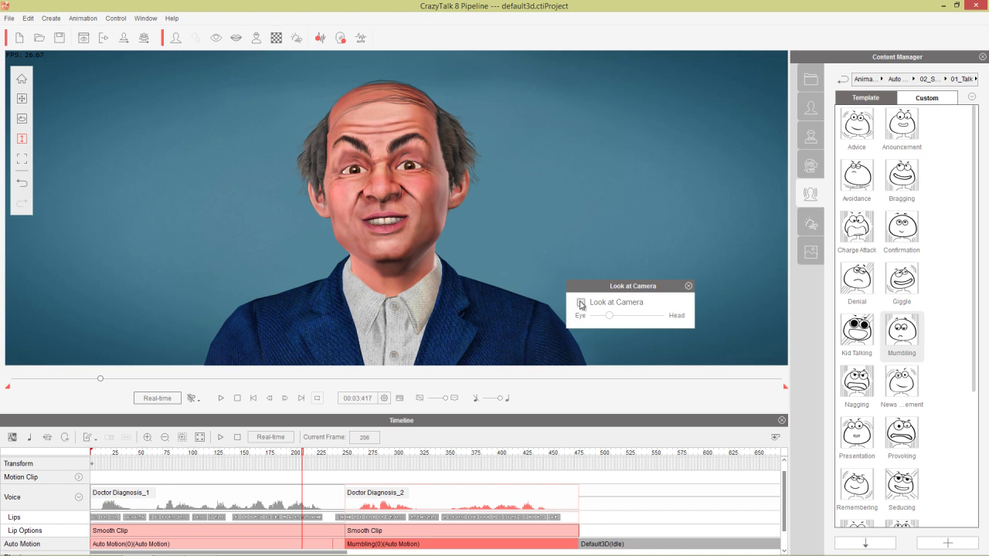
# - Re-enable Look at Camera and compare its balance at Head and at Eye while scrubbing, leaving it fully at Eye
pyautogui.click(581, 302)
pyautogui.moveTo(365, 454); pyautogui.dragTo(427, 457)
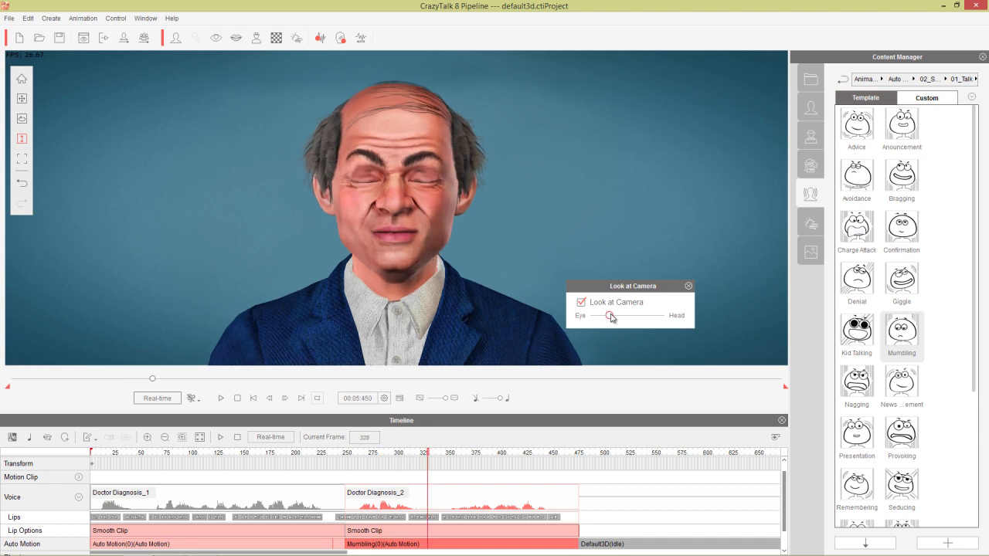
pyautogui.moveTo(610, 316); pyautogui.dragTo(656, 316)
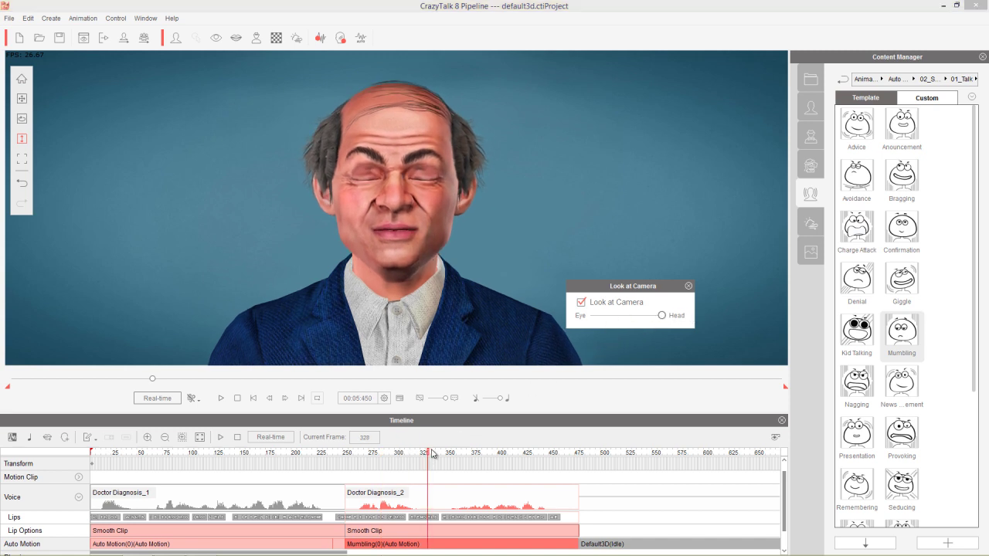
pyautogui.moveTo(432, 454); pyautogui.dragTo(304, 454)
pyautogui.moveTo(661, 319); pyautogui.dragTo(634, 322)
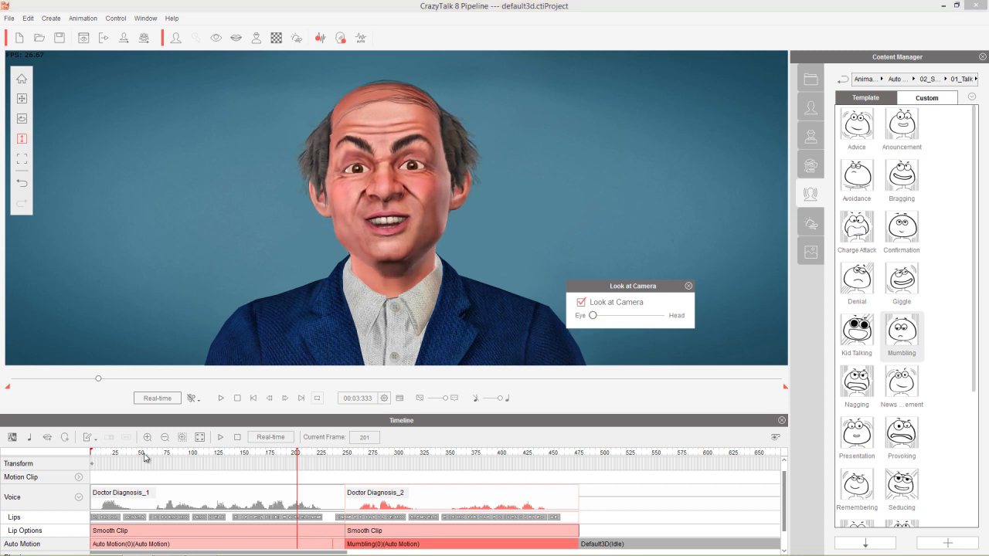
pyautogui.moveTo(194, 454); pyautogui.dragTo(455, 450)
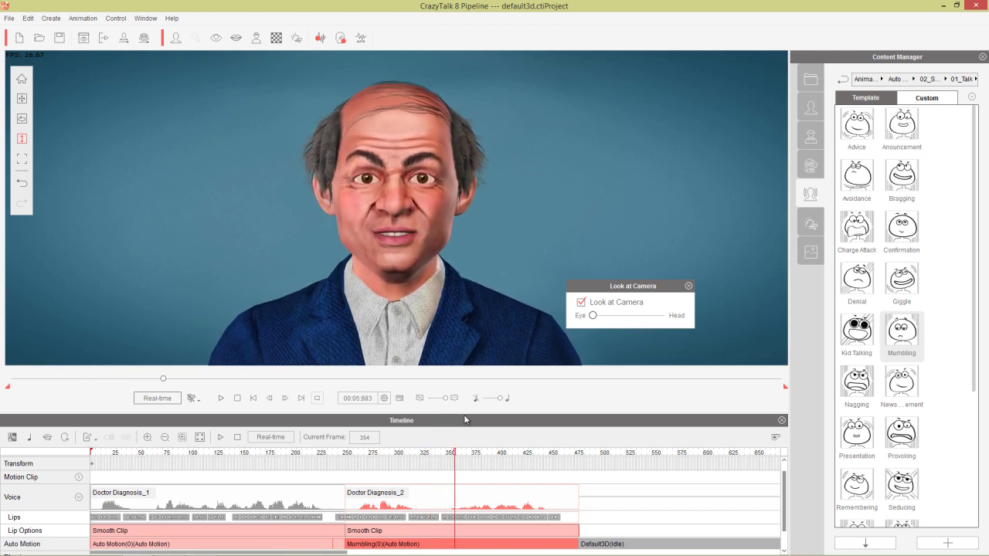
# - Rotate the character sideways at frame 325 to set a Transform key, keeping the Look at Camera balance fully at Eye
pyautogui.moveTo(463, 414); pyautogui.dragTo(424, 425)
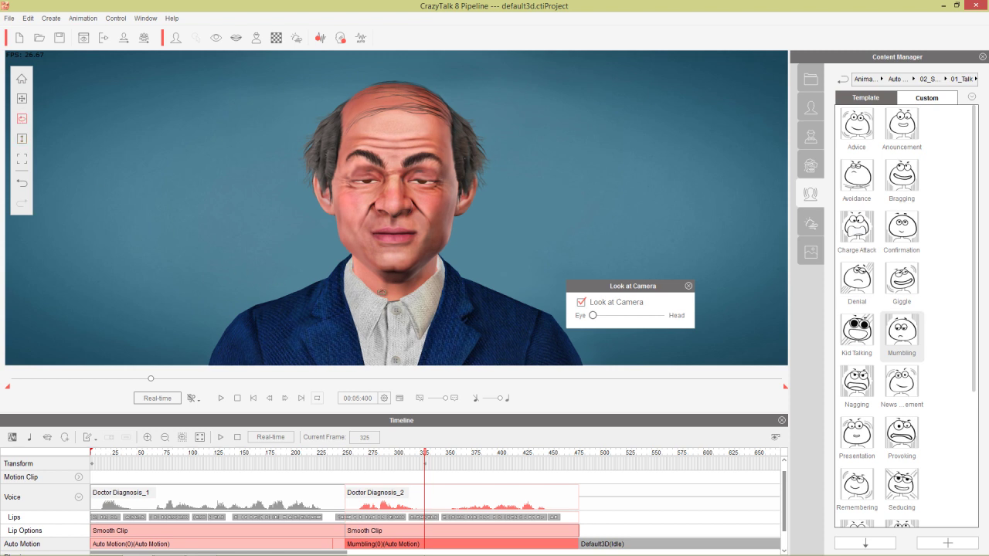
pyautogui.moveTo(329, 308); pyautogui.dragTo(342, 300)
pyautogui.moveTo(597, 317)
pyautogui.mouseDown()
pyautogui.moveTo(676, 317)
pyautogui.moveTo(593, 317)
pyautogui.mouseUp()
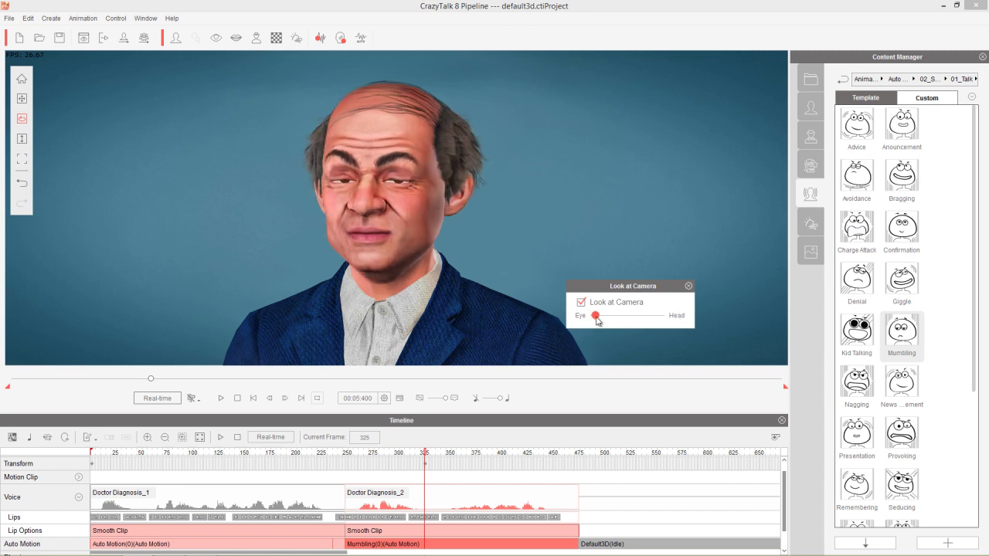
# - Scrub between the start and the Transform key at frame 325 to examine the gradual turn, and close the Look at Camera settings
pyautogui.click(179, 454)
pyautogui.press('space')
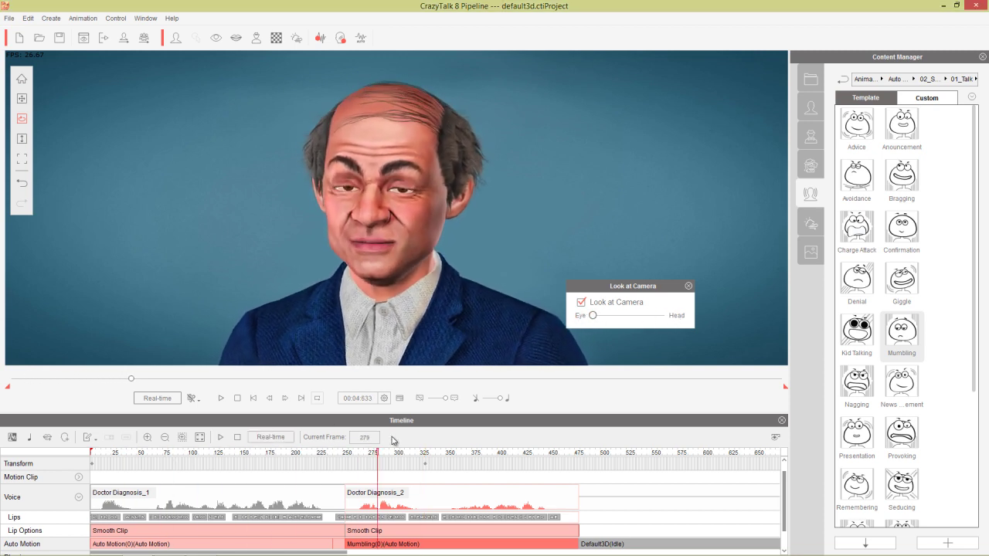
pyautogui.moveTo(483, 430); pyautogui.dragTo(412, 433)
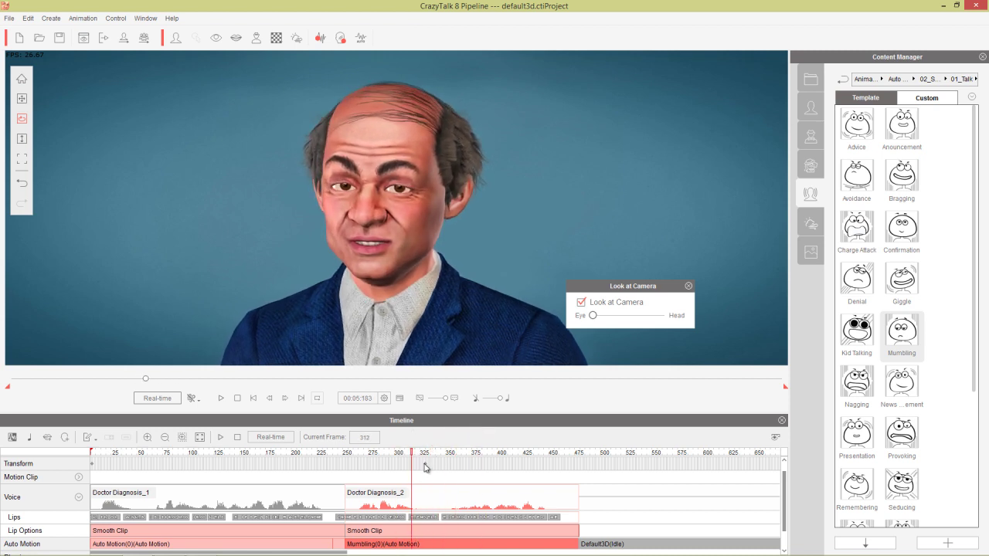
pyautogui.click(100, 454)
pyautogui.press('space')
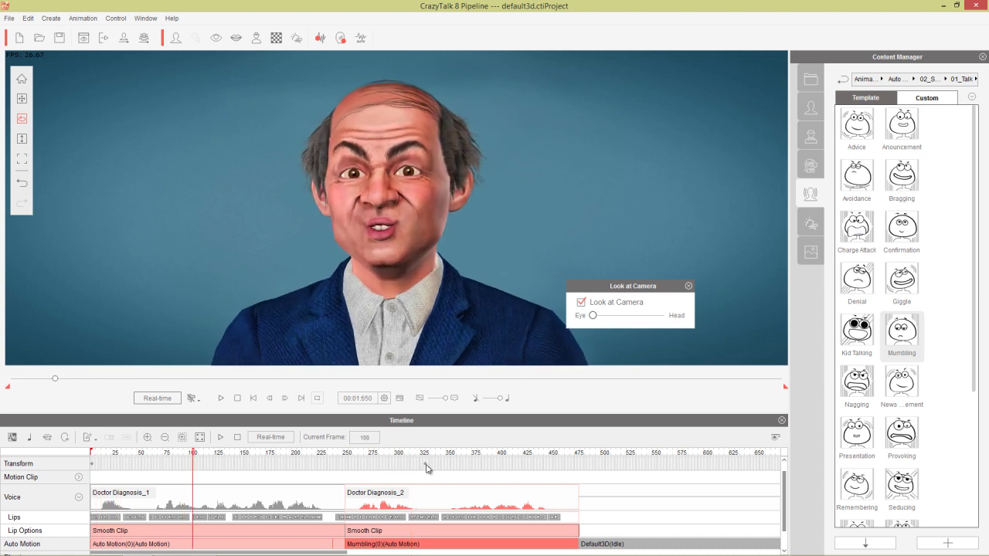
pyautogui.click(426, 467)
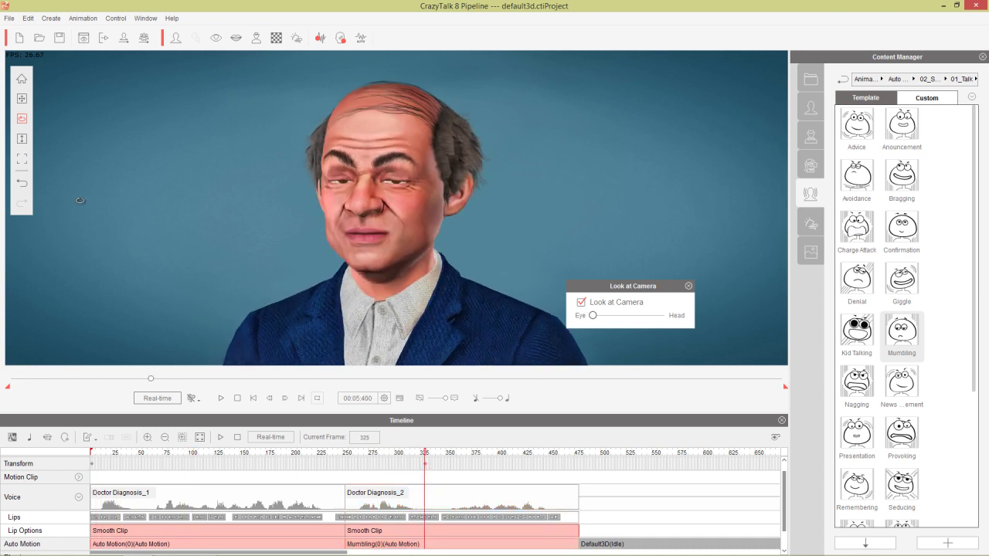
pyautogui.click(101, 454)
pyautogui.press('space')
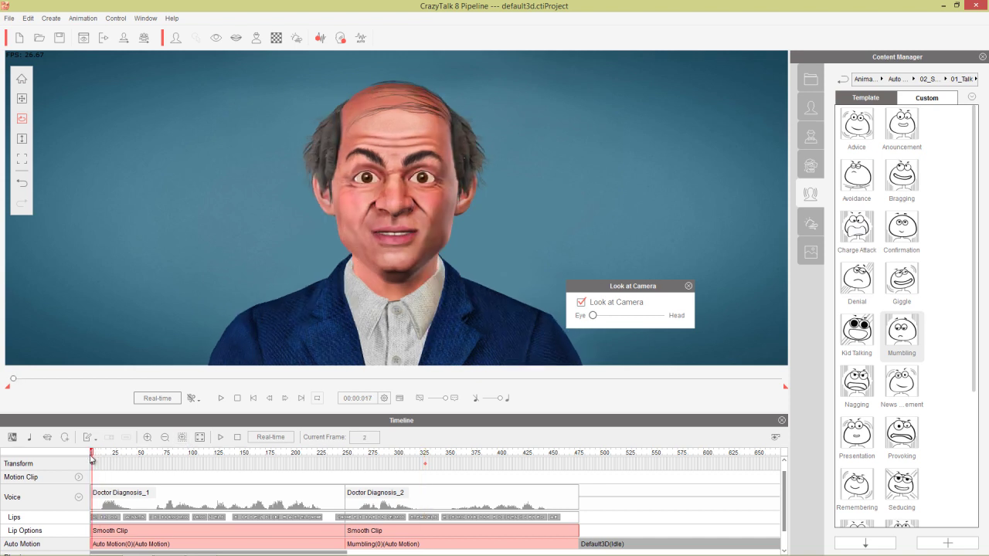
pyautogui.moveTo(226, 457); pyautogui.dragTo(431, 455)
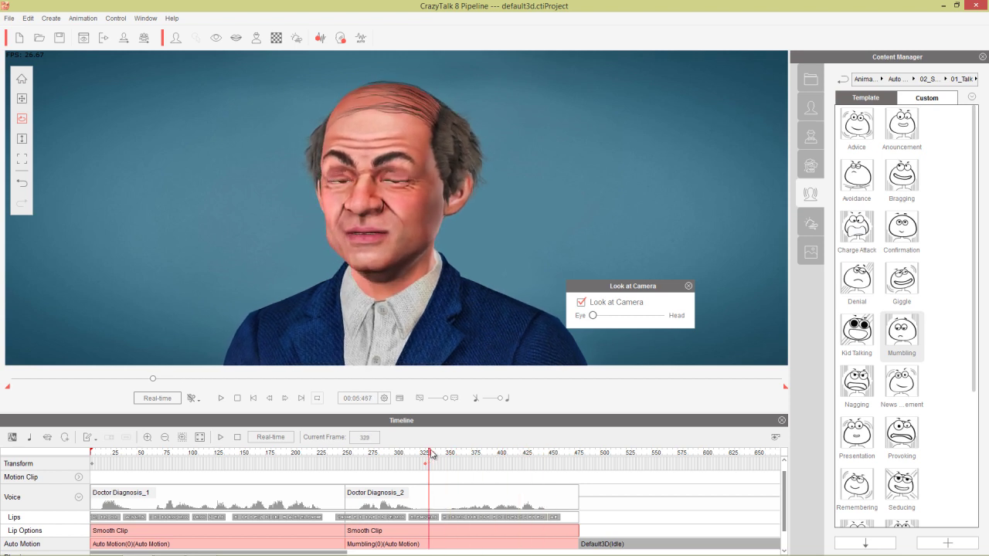
pyautogui.click(689, 287)
# - Play the animation from frame 1 past both voice clips, scrub through the turn again and return to the start
pyautogui.moveTo(114, 453); pyautogui.dragTo(82, 458)
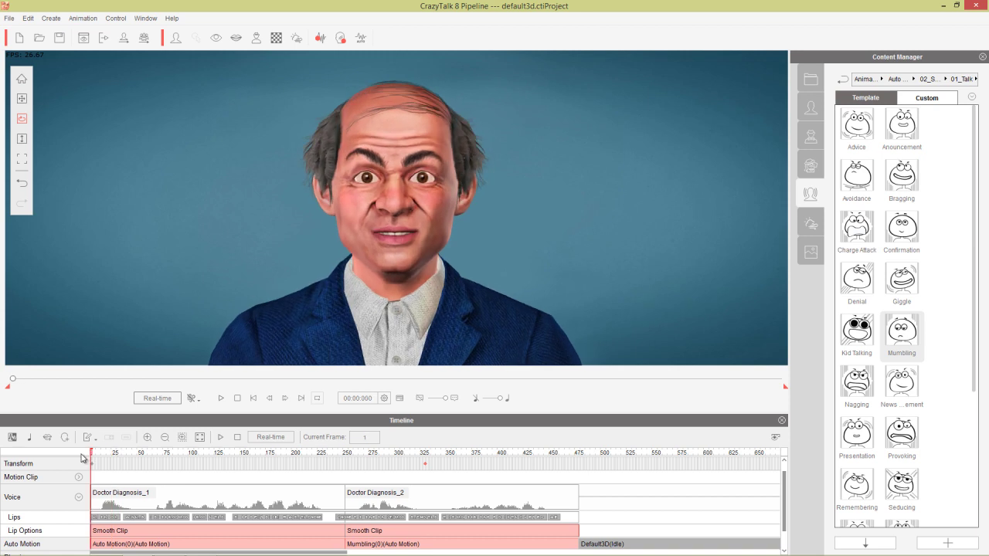
pyautogui.click(222, 399)
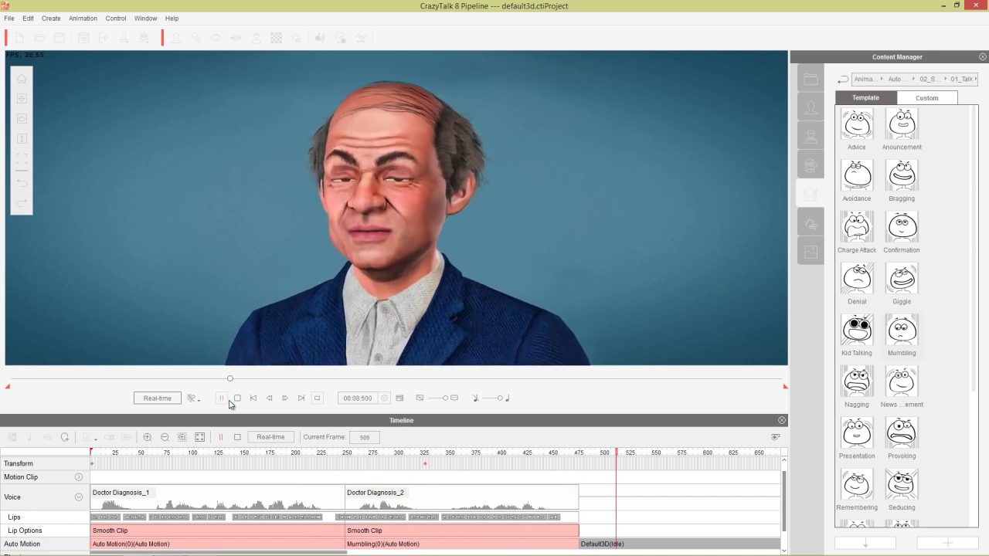
pyautogui.click(228, 402)
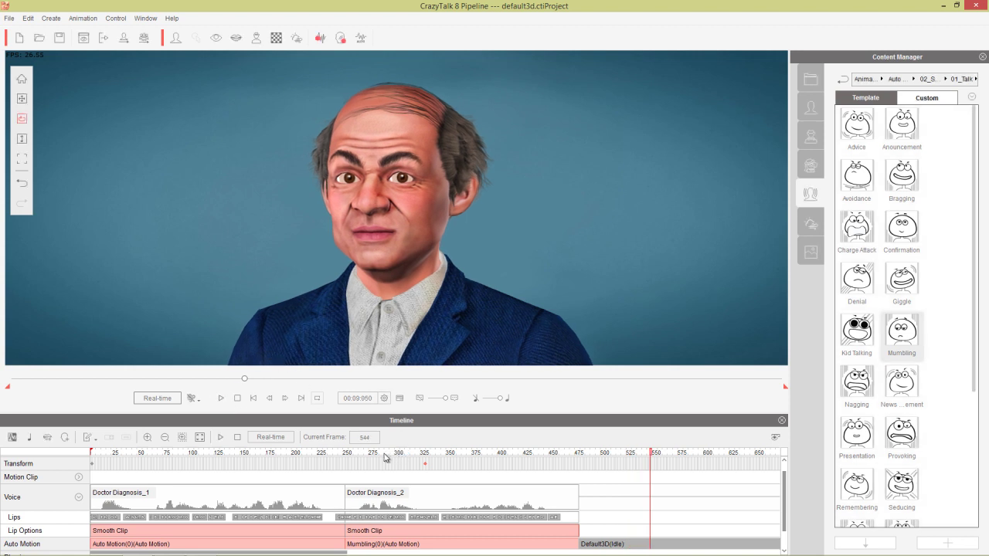
pyautogui.moveTo(356, 455); pyautogui.dragTo(561, 464)
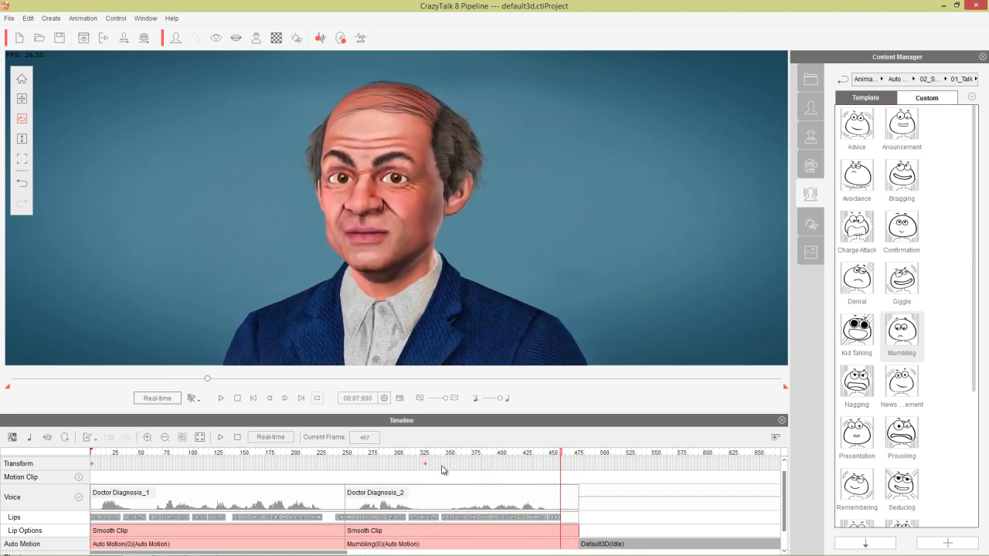
pyautogui.moveTo(424, 457); pyautogui.dragTo(368, 460)
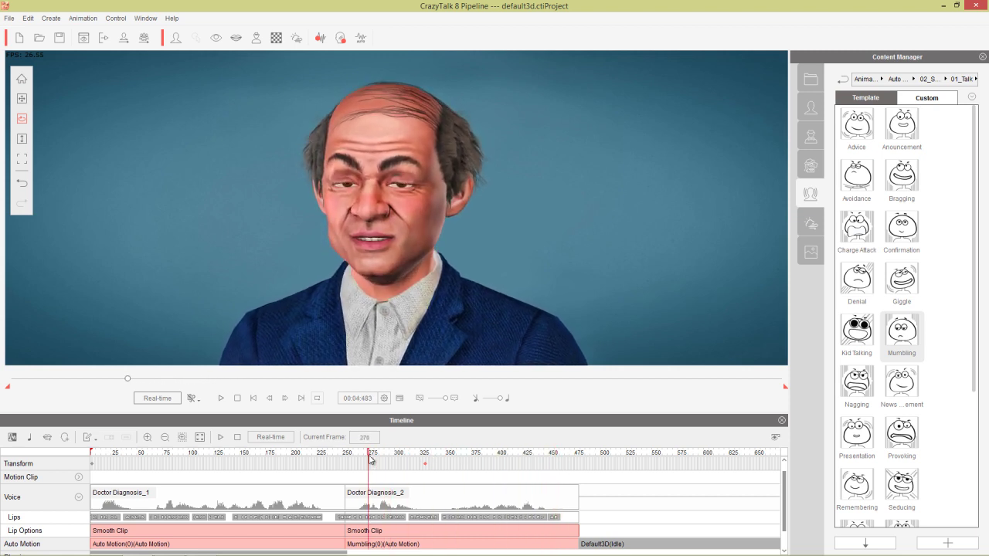
pyautogui.moveTo(230, 456); pyautogui.dragTo(87, 462)
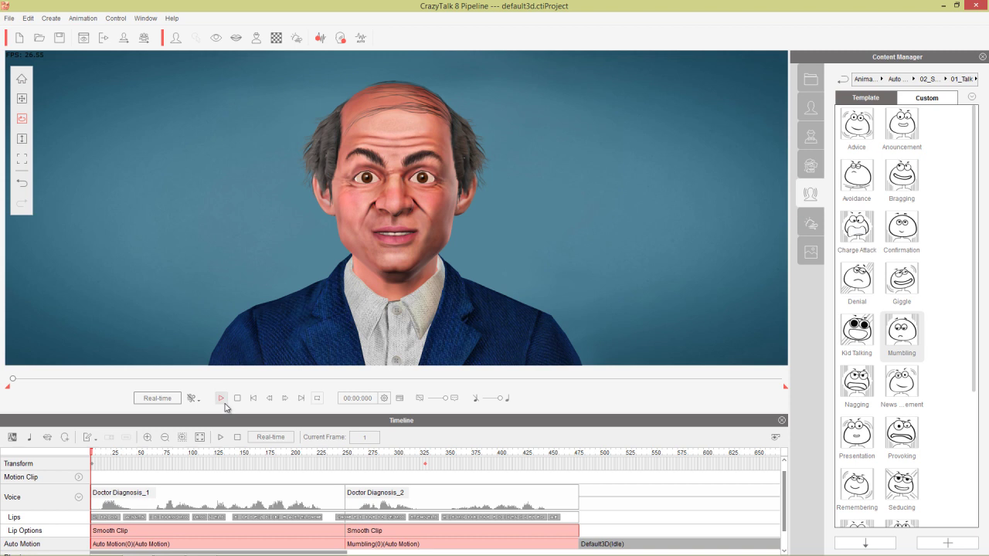